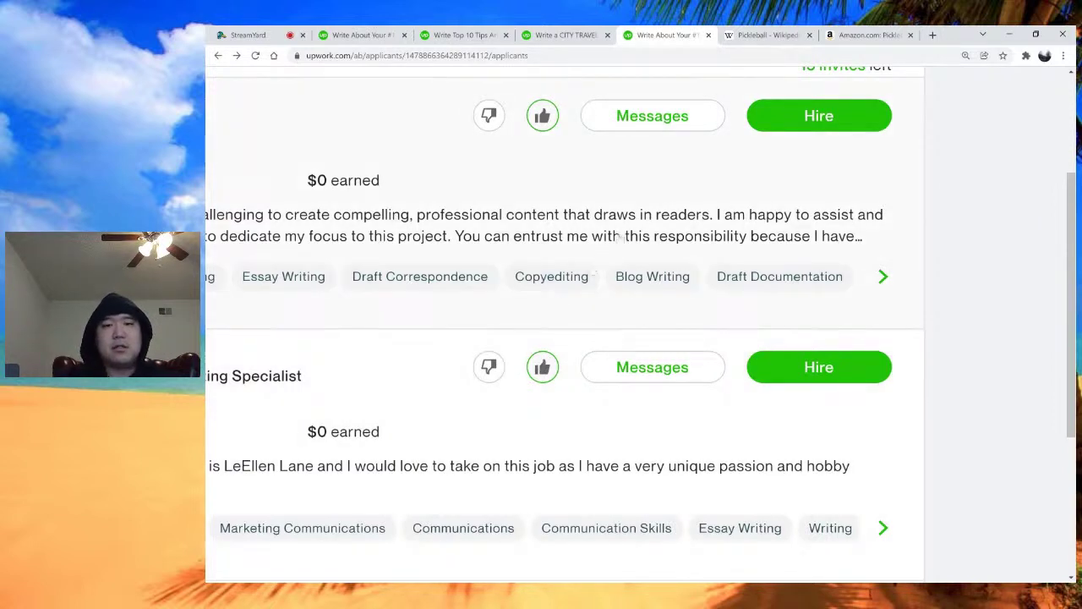
# Open the proposal mentioning compelling, professional content and edit the applicant's private note at the HowExpert book title
pyautogui.click(644, 218)
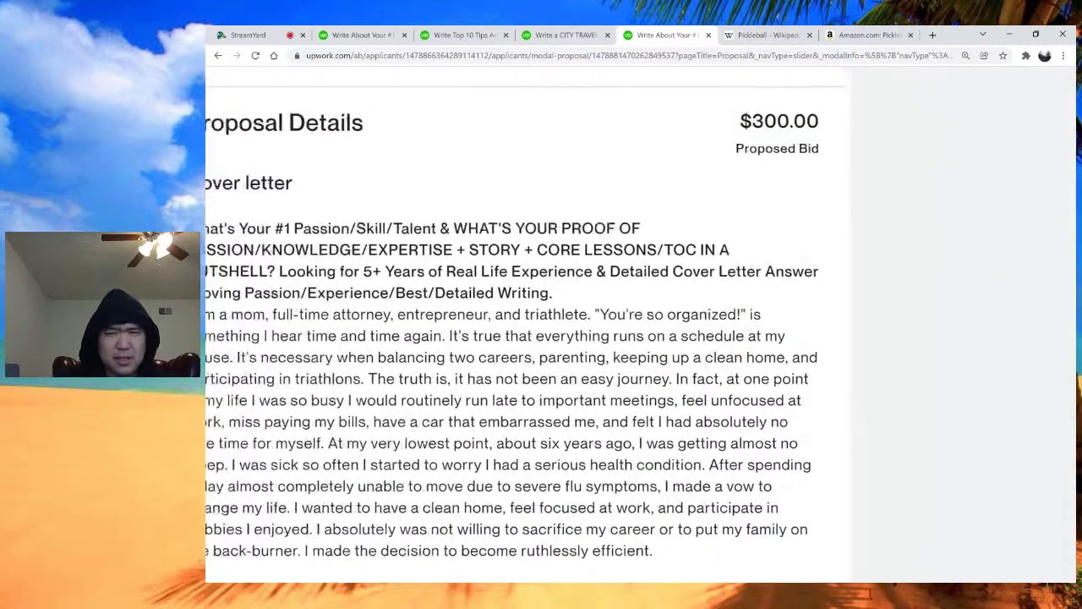
pyautogui.scroll(3, 524, 322)
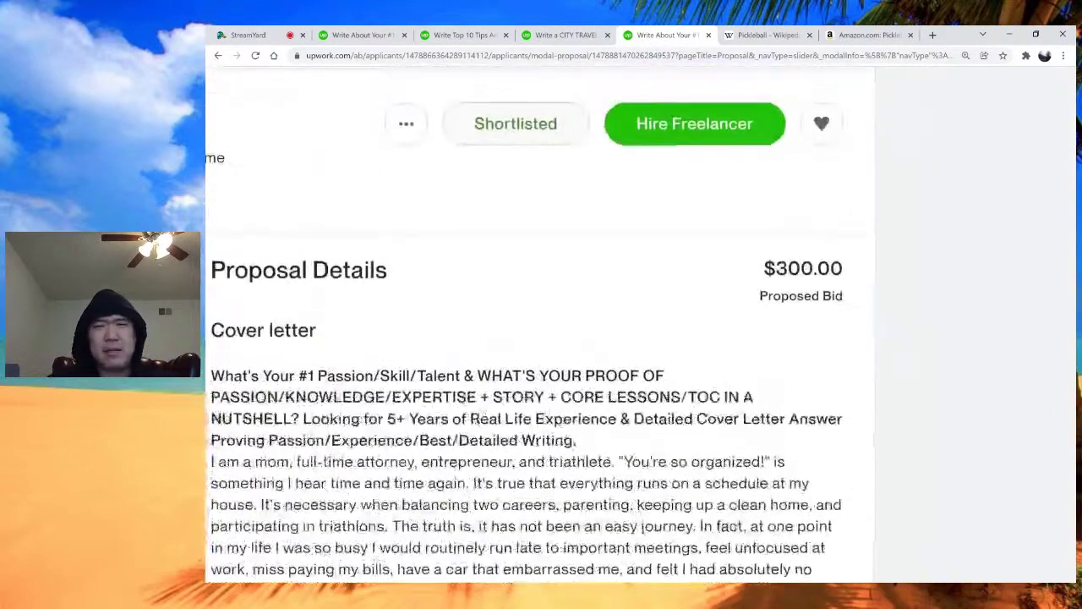
pyautogui.click(406, 125)
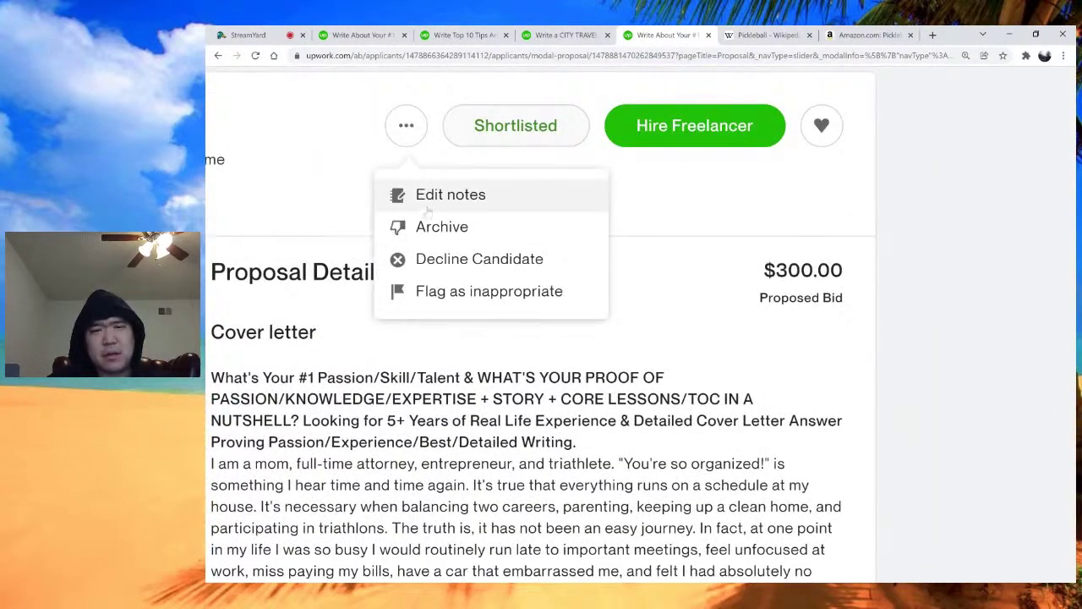
pyautogui.click(423, 195)
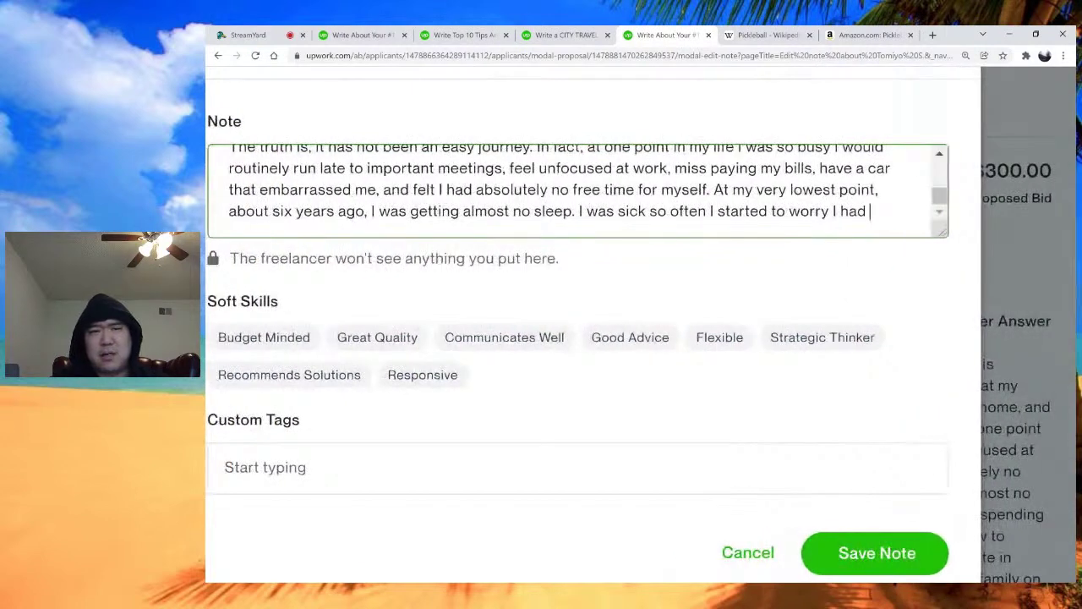
pyautogui.scroll(2, 541, 191)
pyautogui.scroll(3, 578, 190)
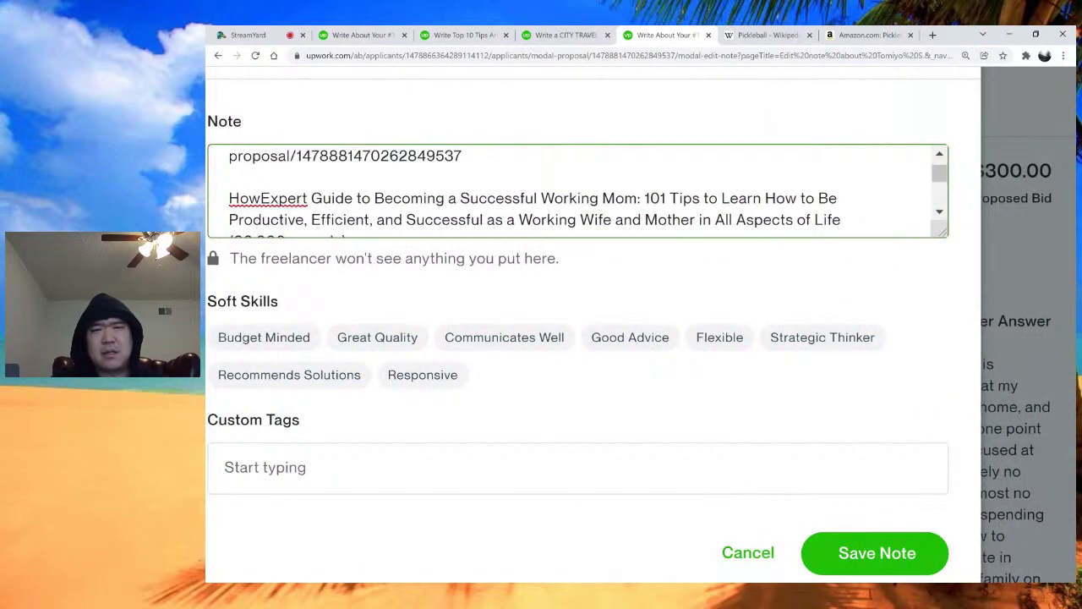
pyautogui.scroll(-1, 478, 204)
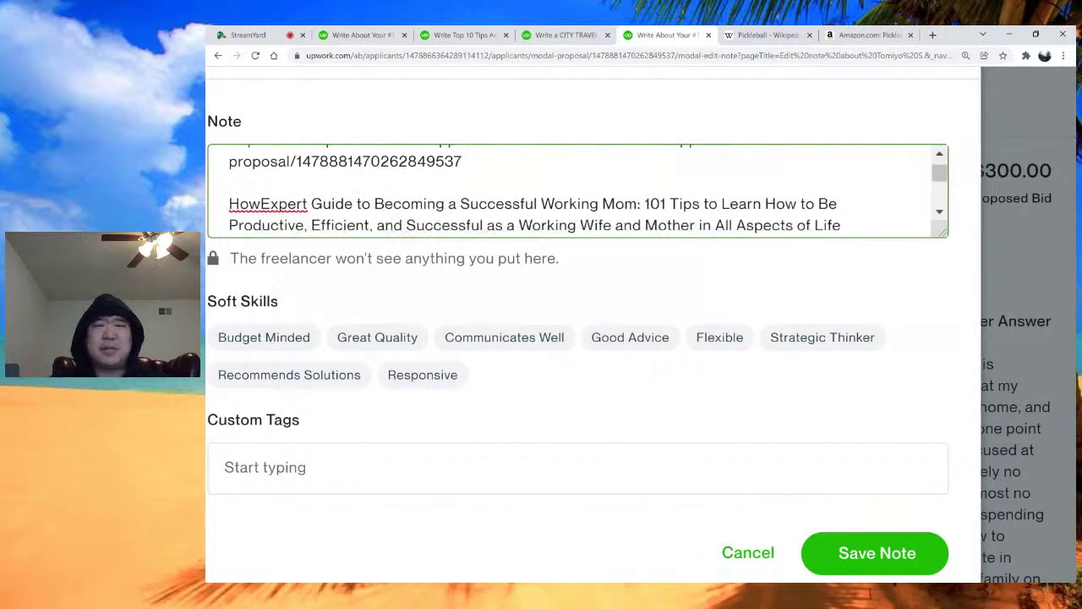
# Replace "Becoming a Successful Working Mom" in the note's book title with "Productivity and Time Management"
pyautogui.doubleClick(478, 203)
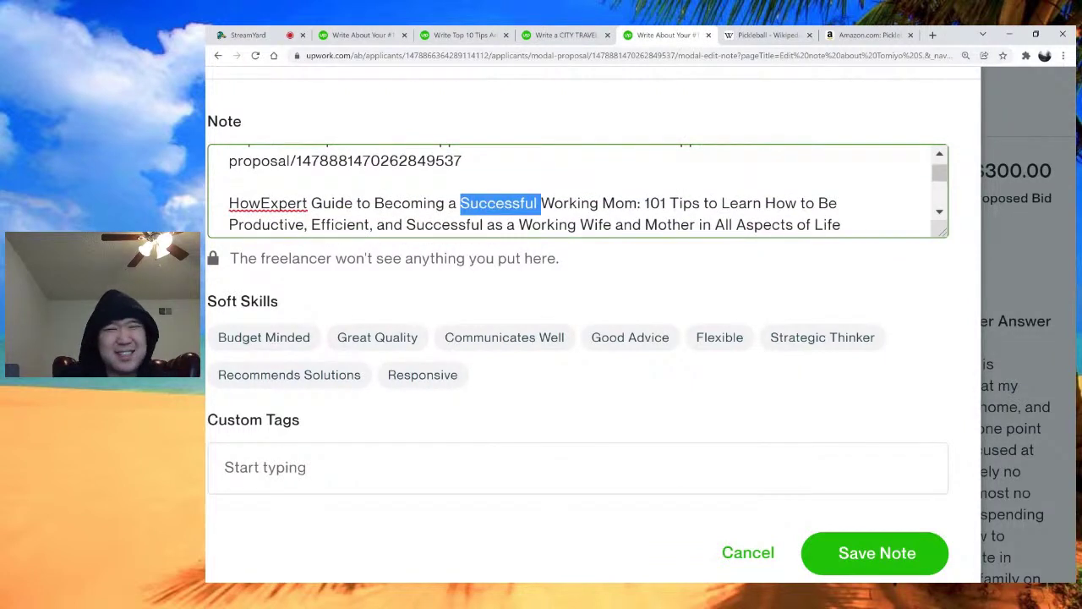
pyautogui.moveTo(478, 204); pyautogui.dragTo(636, 204)
pyautogui.write('Time')
pyautogui.press('BackSpace')
pyautogui.press('BackSpace')
pyautogui.press('BackSpace')
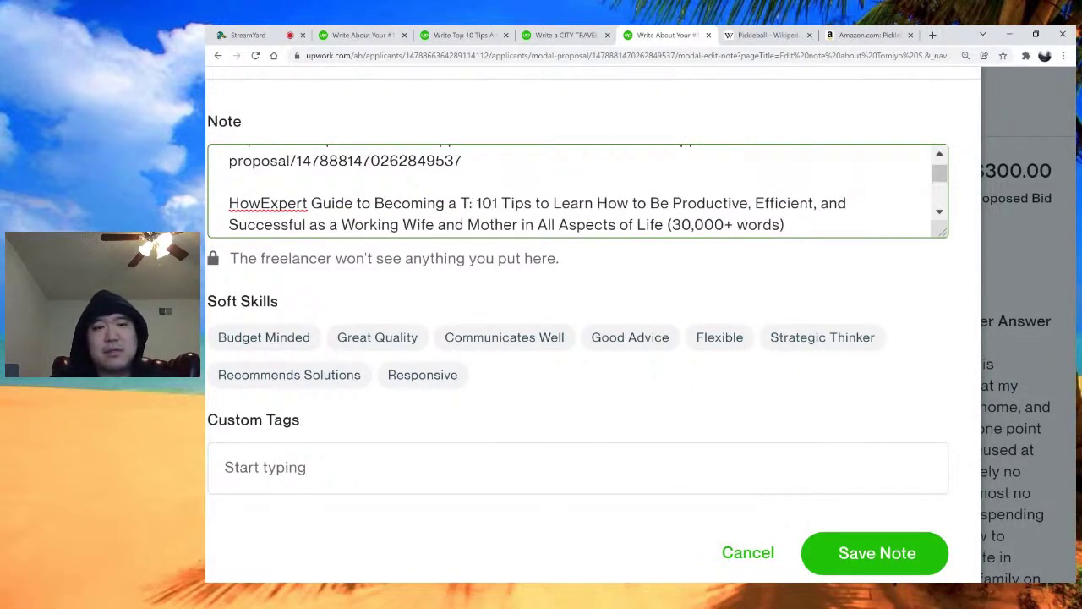
pyautogui.press('BackSpace')
pyautogui.press('BackSpace')
pyautogui.press('BackSpace')
pyautogui.press('BackSpace')
pyautogui.press('BackSpace')
pyautogui.press('BackSpace')
pyautogui.press('BackSpace')
pyautogui.press('BackSpace')
pyautogui.press('BackSpace')
pyautogui.press('BackSpace')
pyautogui.press('BackSpace')
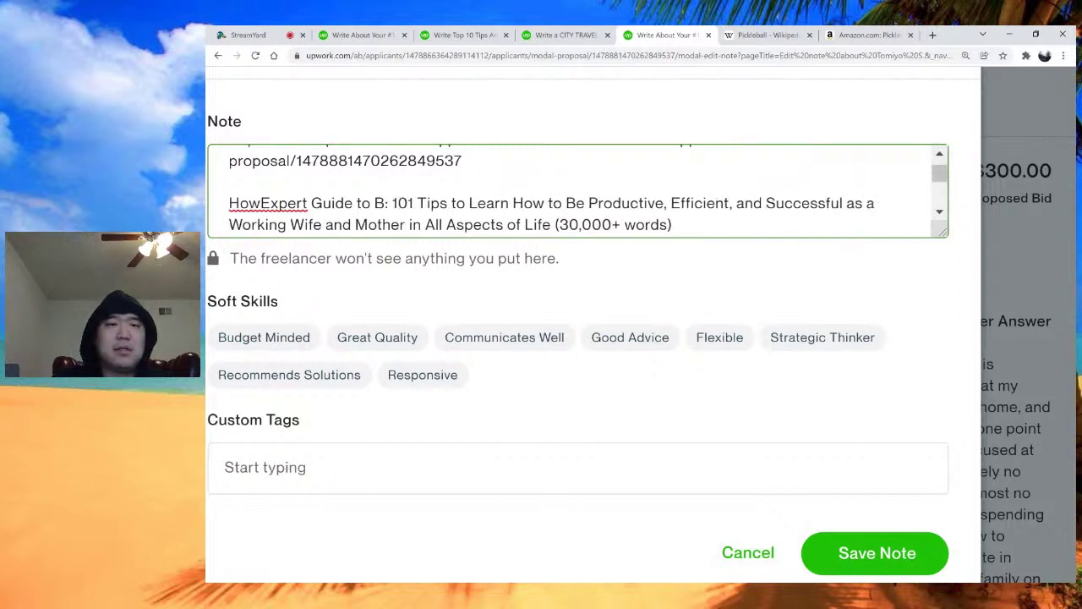
pyautogui.press('BackSpace')
pyautogui.write('Productivity')
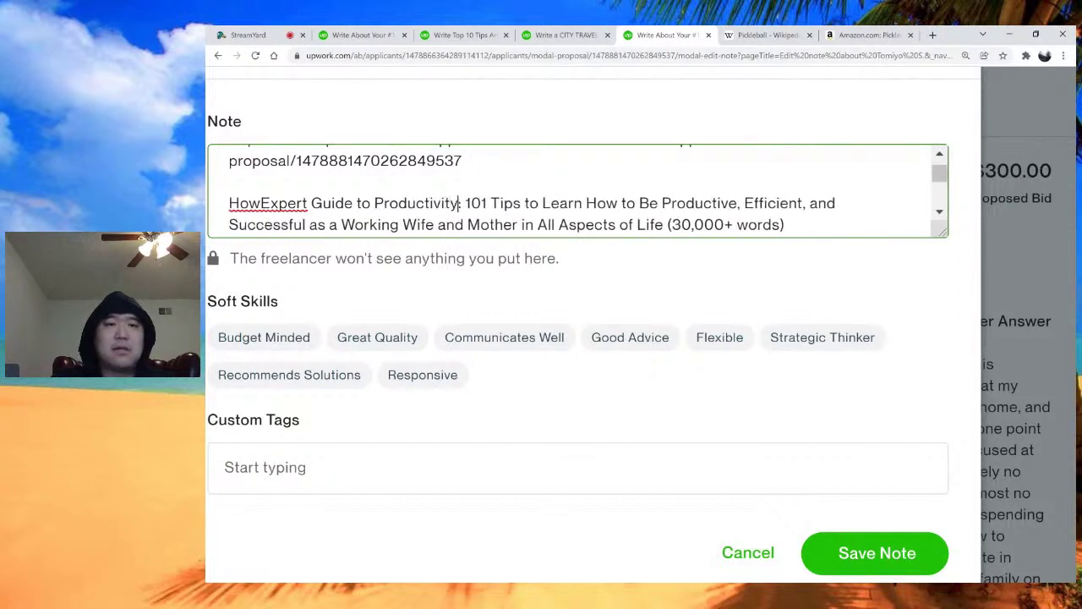
pyautogui.write(' and Time M')
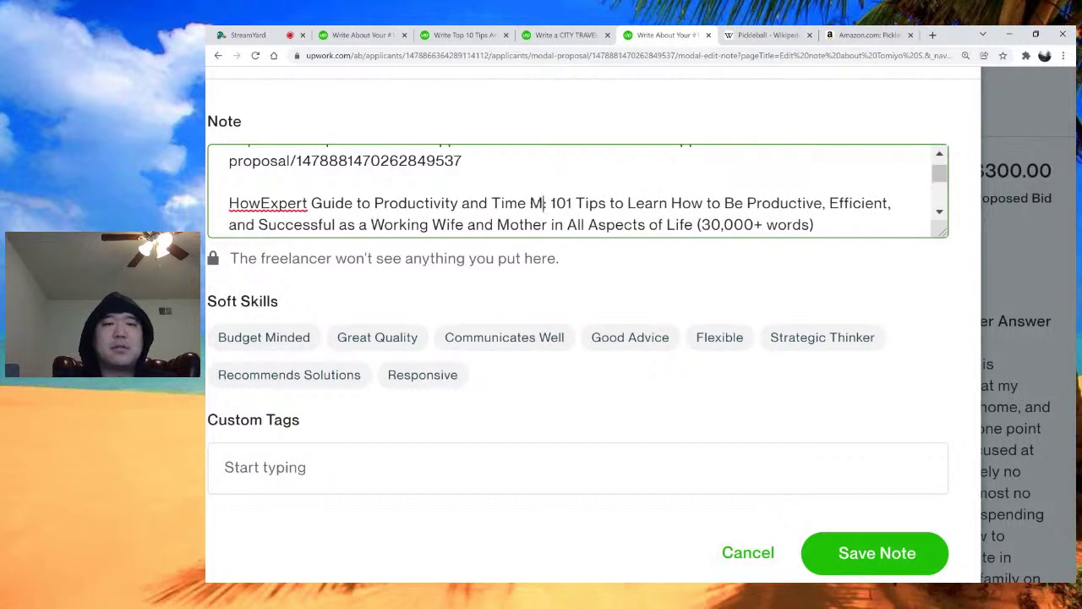
pyautogui.write('anagement')
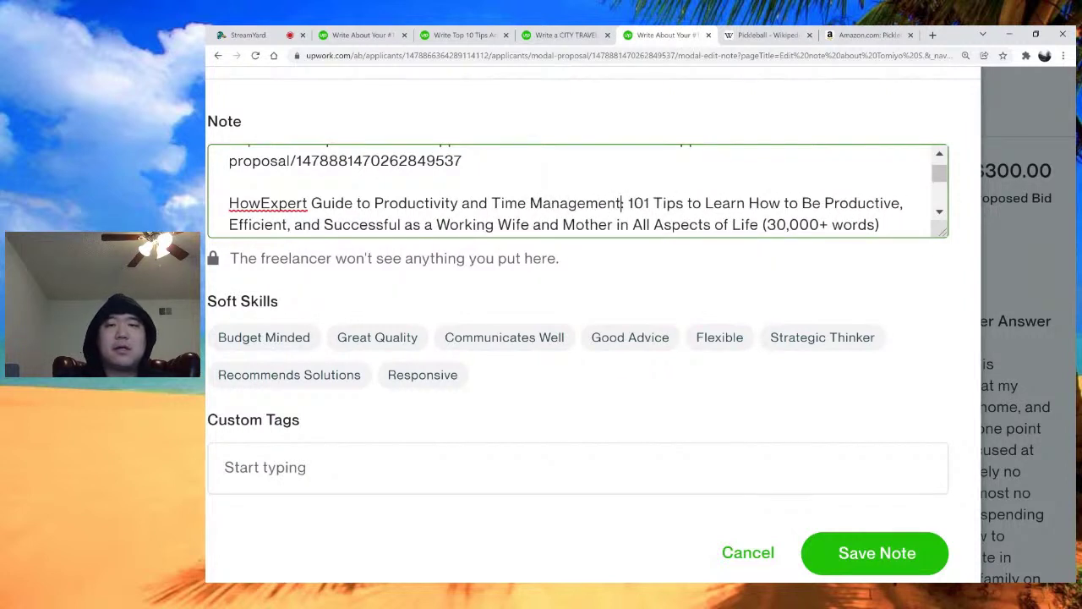
# Replace the word "Efficient" in the book's subtitle with "Save Time", keeping a comma after it
pyautogui.press('Right')
pyautogui.press('Right')
pyautogui.press('Right')
pyautogui.press('Right')
pyautogui.press('Right')
pyautogui.press('Right')
pyautogui.press('Right')
pyautogui.press('Right')
pyautogui.press('Right')
pyautogui.press('Right')
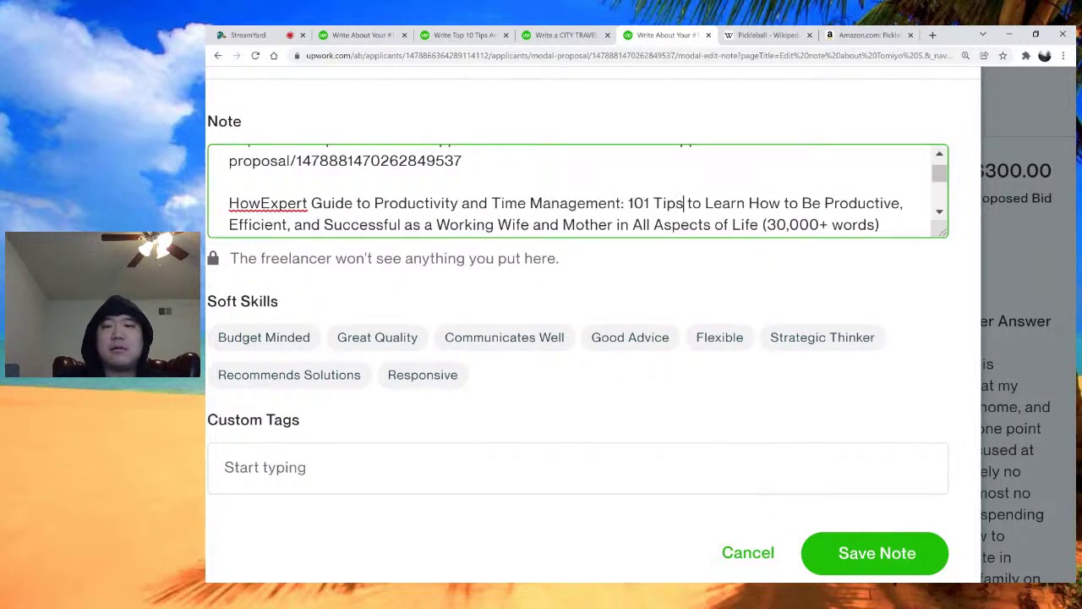
pyautogui.press('Right')
pyautogui.press('Right')
pyautogui.press('Right')
pyautogui.press('Right')
pyautogui.press('Right')
pyautogui.press('Right')
pyautogui.press('Right')
pyautogui.press('Right')
pyautogui.press('Right')
pyautogui.press('Right')
pyautogui.press('Right')
pyautogui.press('Right')
pyautogui.press('Right')
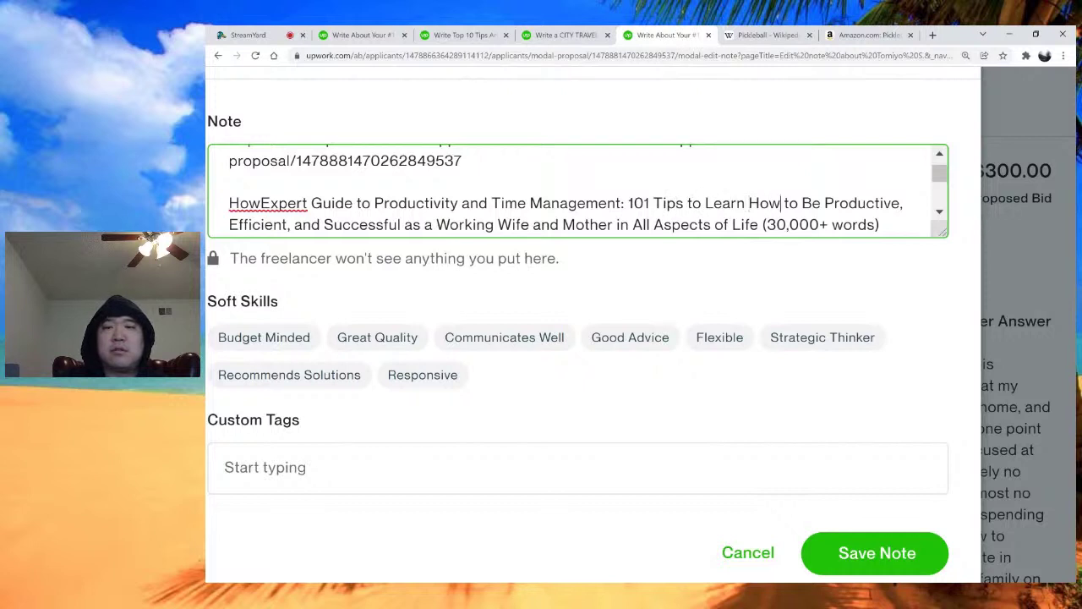
pyautogui.press('Right')
pyautogui.press('Right')
pyautogui.press('Right')
pyautogui.press('Right')
pyautogui.press('Right')
pyautogui.press('Right')
pyautogui.press('Right')
pyautogui.press('Left')
pyautogui.press('Left')
pyautogui.press('Left')
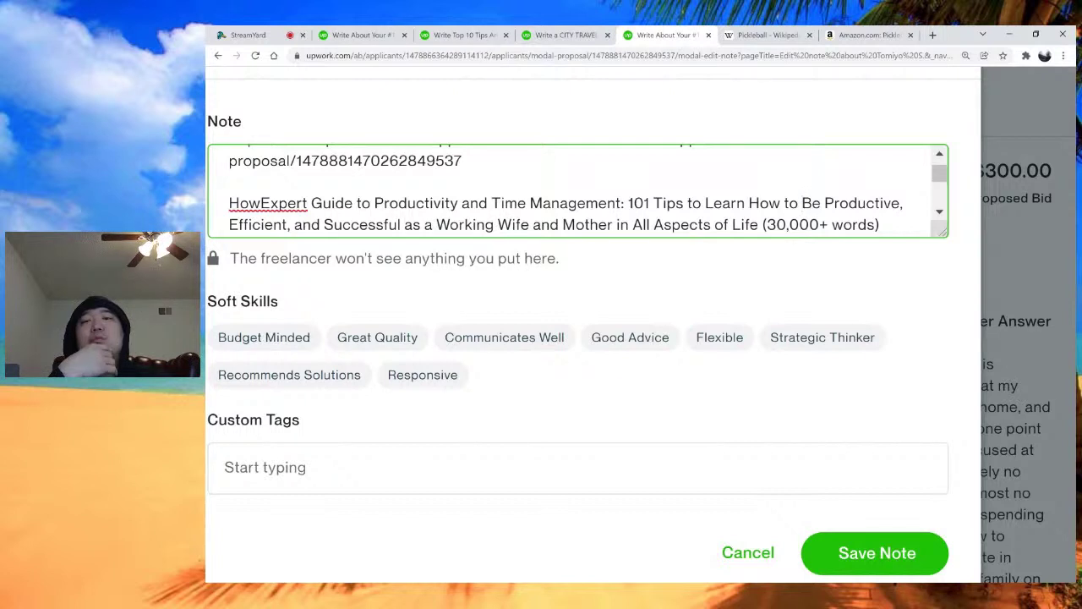
pyautogui.press('Right')
pyautogui.press('Right')
pyautogui.press('Right')
pyautogui.press('Right')
pyautogui.press('Right')
pyautogui.press('Right')
pyautogui.press('Right')
pyautogui.press('Right')
pyautogui.press('Right')
pyautogui.press('Right')
pyautogui.press('Right')
pyautogui.press('Right')
pyautogui.press('Right')
pyautogui.press('Right')
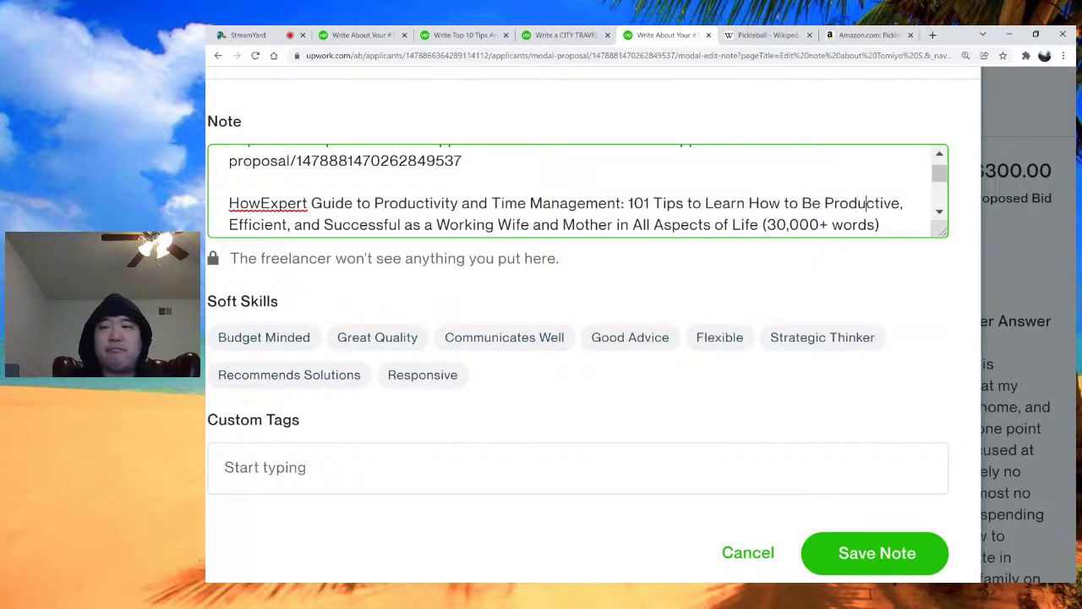
pyautogui.press('Right')
pyautogui.press('Right')
pyautogui.press('Right')
pyautogui.press('Right')
pyautogui.press('Right')
pyautogui.press('Right')
pyautogui.press('Right')
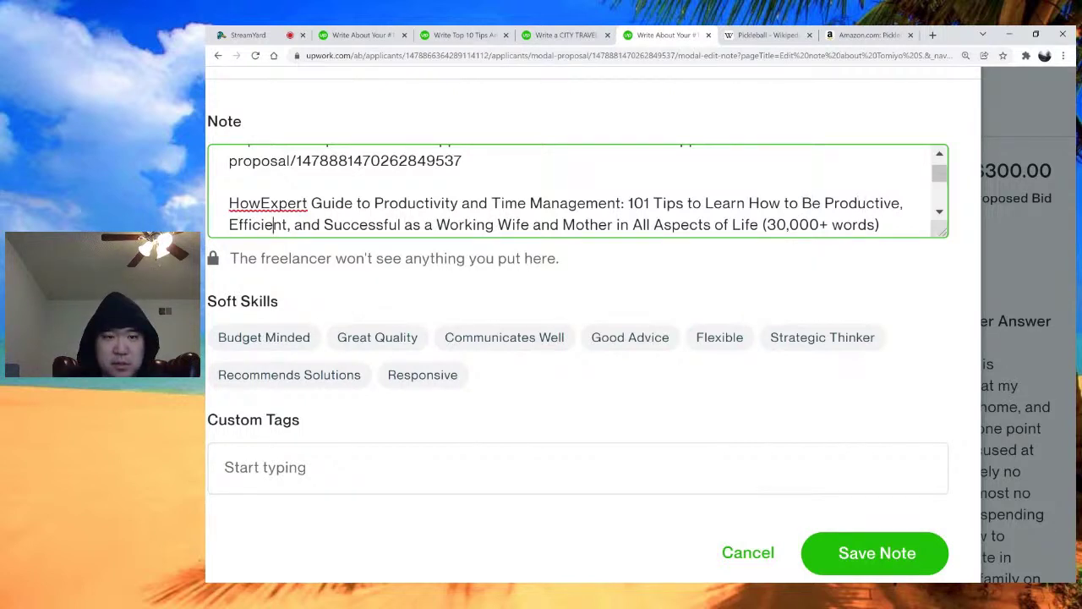
pyautogui.press('Right')
pyautogui.press('Right')
pyautogui.press('Right')
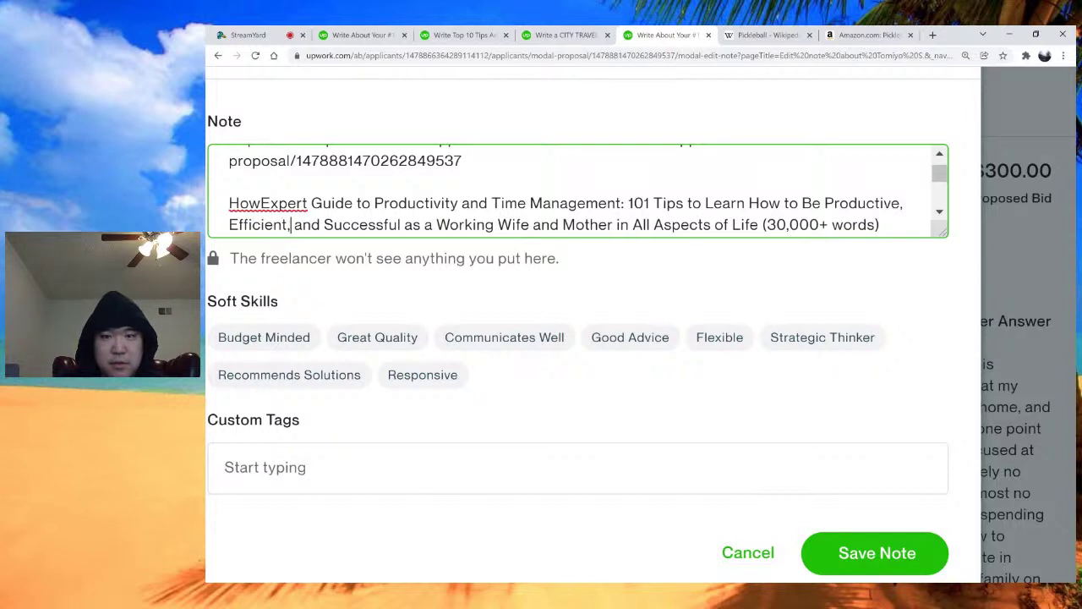
pyautogui.press('Left')
pyautogui.press('Left')
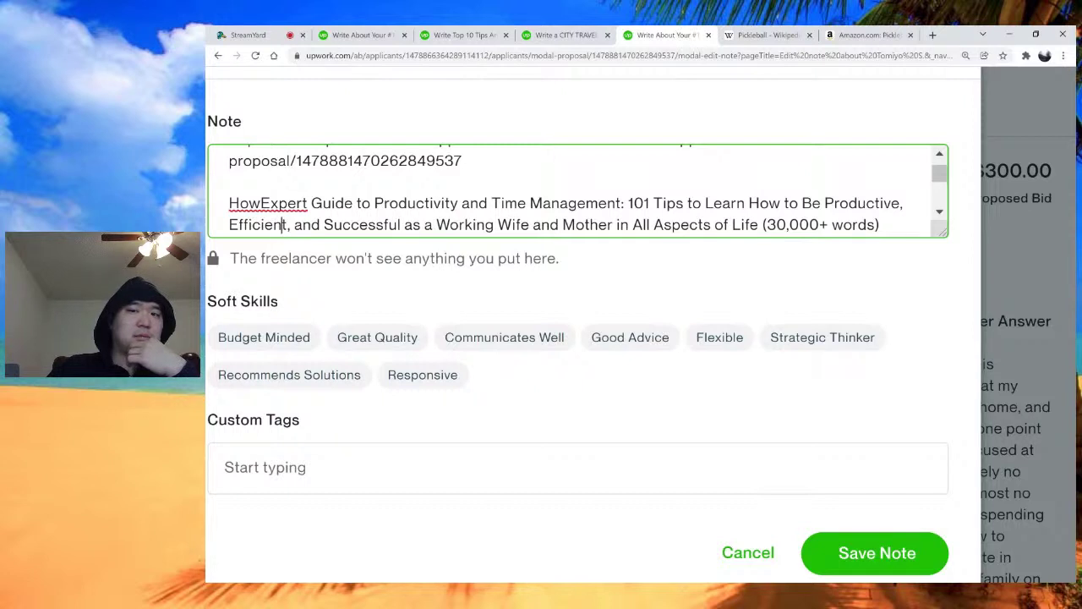
pyautogui.press('Right')
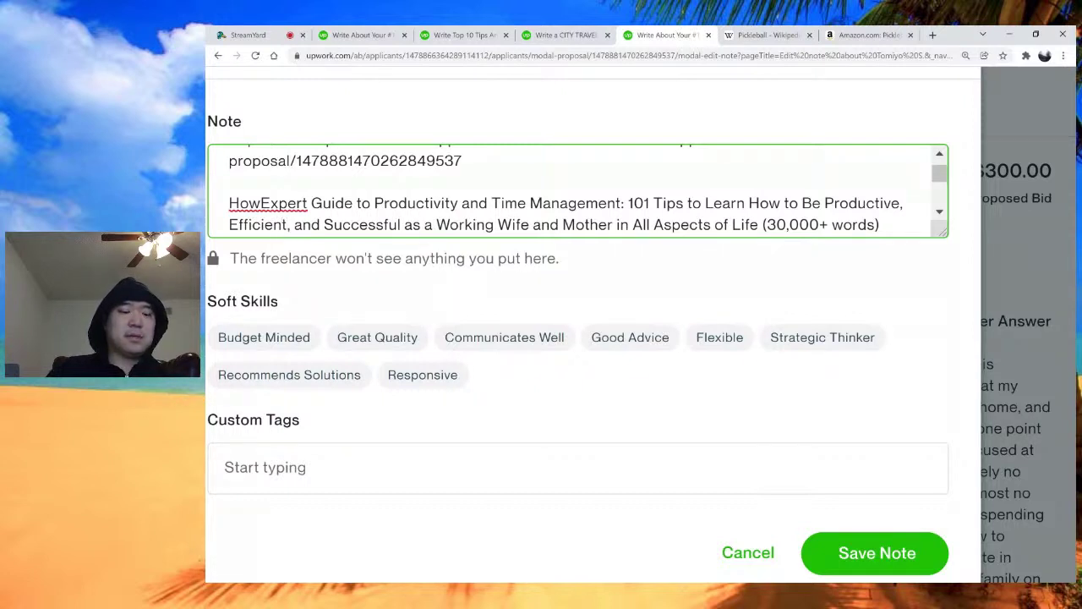
pyautogui.hotkey('shift', 'Left')
pyautogui.hotkey('shift', 'Left')
pyautogui.hotkey('shift', 'Left')
pyautogui.hotkey('shift', 'Left')
pyautogui.hotkey('shift', 'Left')
pyautogui.hotkey('shift', 'Left')
pyautogui.hotkey('shift', 'Left')
pyautogui.hotkey('shift', 'Left')
pyautogui.hotkey('shift', 'Left')
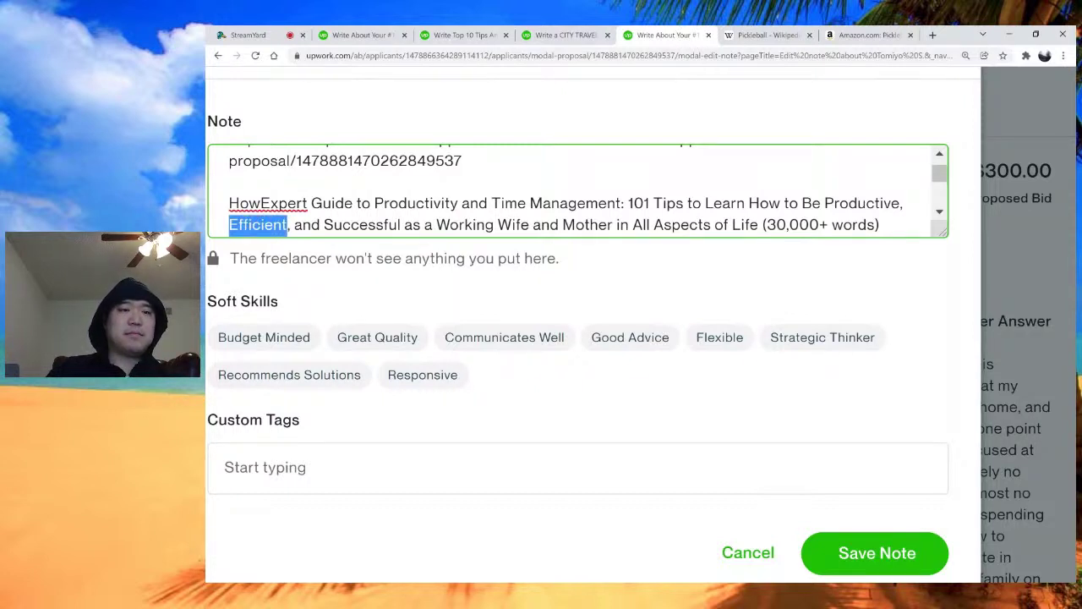
pyautogui.write('Save Time')
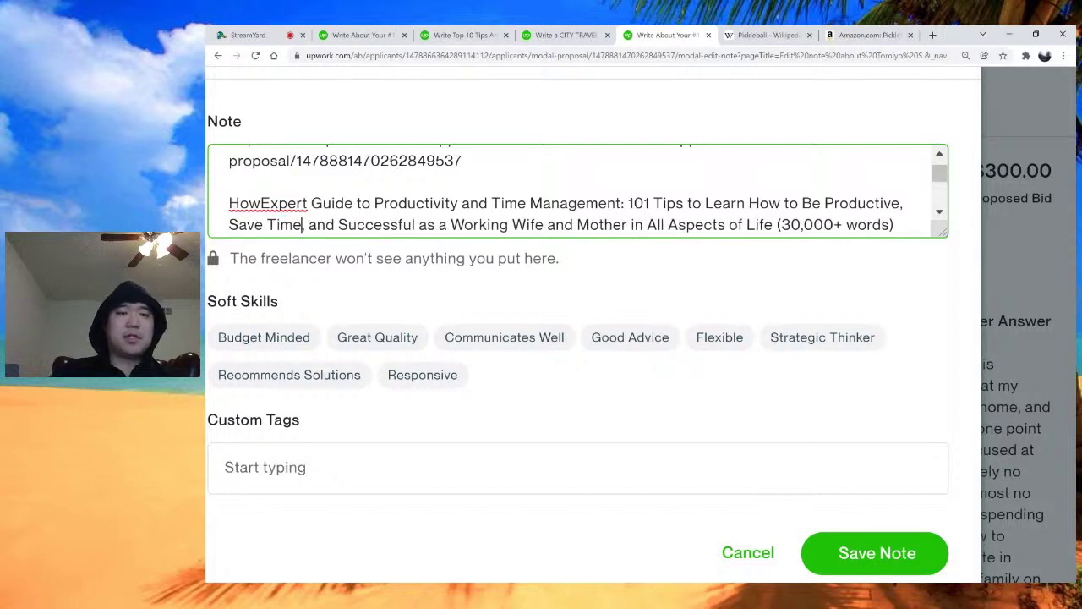
pyautogui.write(',')
# Delete "Wife and" from the subtitle so that it reads "as a Working Mother"
pyautogui.press('Right')
pyautogui.press('Right')
pyautogui.press('Right')
pyautogui.press('Right')
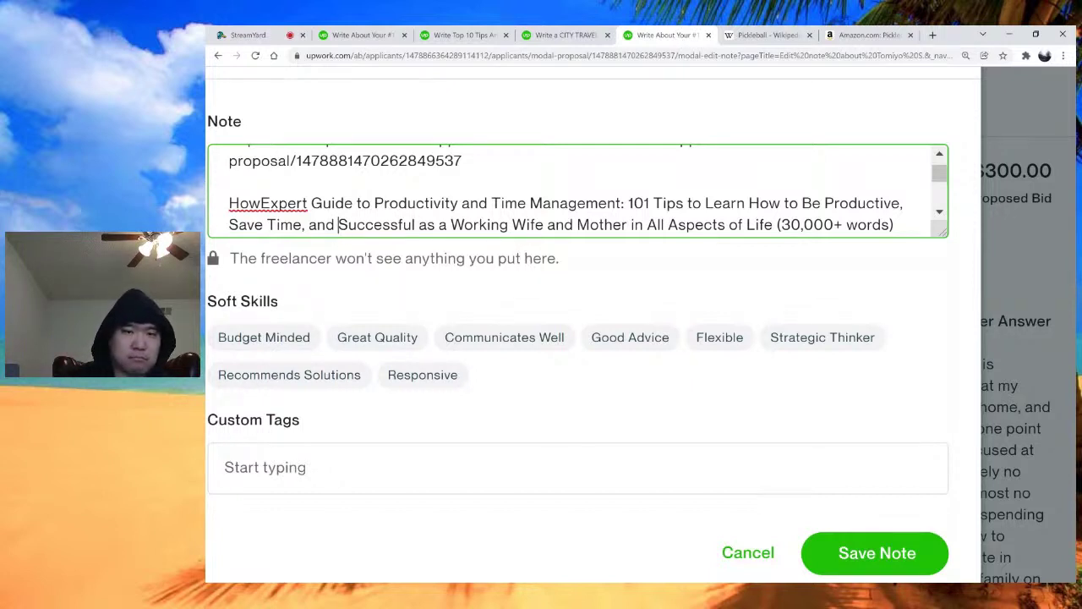
pyautogui.hotkey('shift', 'Right')
pyautogui.press('Right')
pyautogui.press('Right')
pyautogui.press('Right')
pyautogui.press('Right')
pyautogui.press('Right')
pyautogui.press('Right')
pyautogui.press('Right')
pyautogui.press('Right')
pyautogui.press('Right')
pyautogui.press('Right')
pyautogui.press('Right')
pyautogui.press('Right')
pyautogui.press('Right')
pyautogui.press('Right')
pyautogui.press('Right')
pyautogui.press('Right')
pyautogui.press('Right')
pyautogui.press('Right')
pyautogui.press('Right')
pyautogui.press('Right')
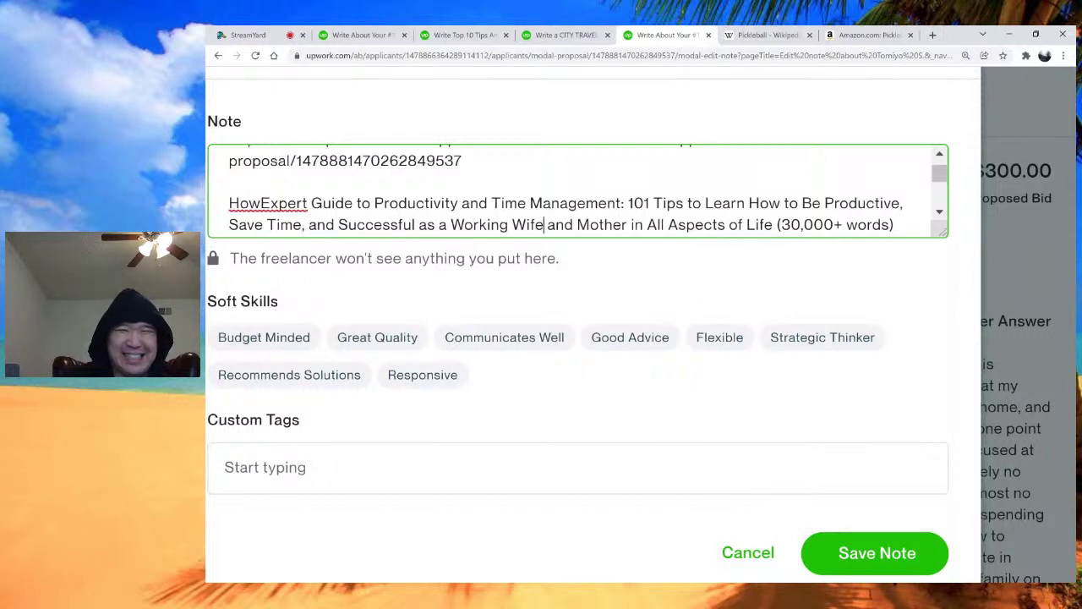
pyautogui.press('Left')
pyautogui.press('Left')
pyautogui.press('Left')
pyautogui.hotkey('shift', 'Right')
pyautogui.hotkey('shift', 'Right')
pyautogui.hotkey('shift', 'Right')
pyautogui.hotkey('shift', 'Right')
pyautogui.hotkey('shift', 'Right')
pyautogui.hotkey('shift', 'Right')
pyautogui.hotkey('shift', 'Right')
pyautogui.hotkey('shift', 'Right')
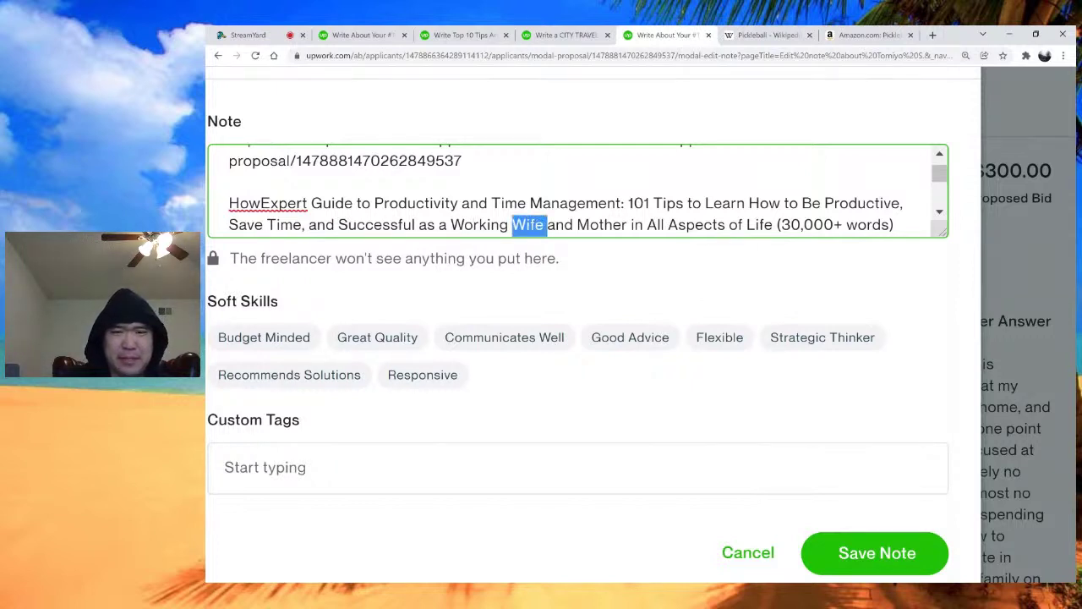
pyautogui.hotkey('shift', 'Right')
pyautogui.hotkey('shift', 'Right')
pyautogui.hotkey('shift', 'Left')
pyautogui.press('Delete')
# Delete "in All Aspects of Life" after "Mother" in the note's book subtitle, keeping "(30,000+ words)"
pyautogui.press('Right')
pyautogui.press('Right')
pyautogui.press('Right')
pyautogui.press('Right')
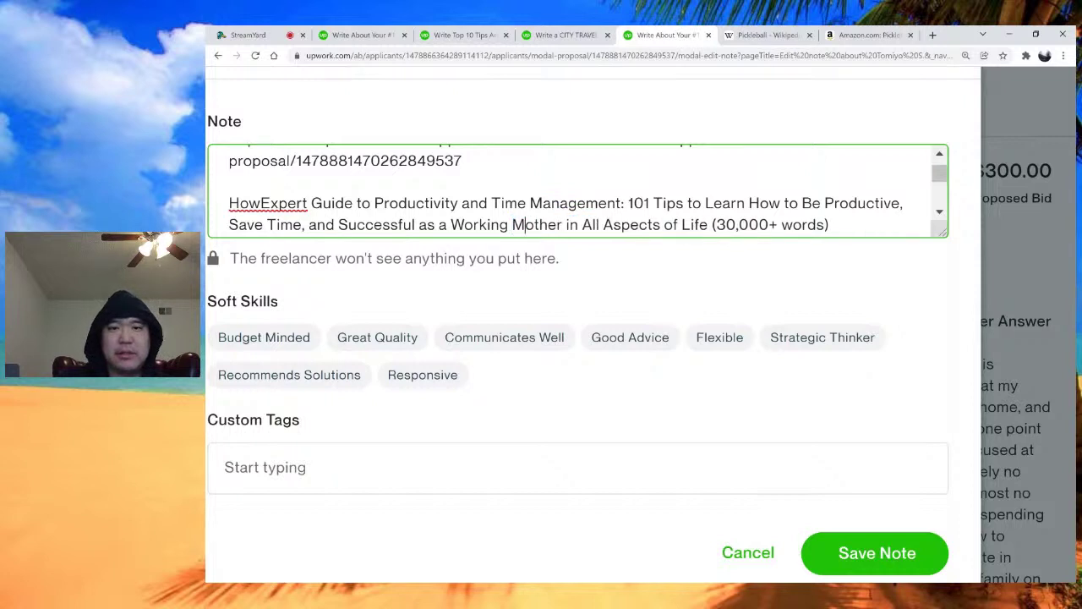
pyautogui.press('Right')
pyautogui.press('Right')
pyautogui.hotkey('shift', 'Right')
pyautogui.hotkey('shift', 'Right')
pyautogui.hotkey('shift', 'Right')
pyautogui.hotkey('shift', 'Right')
pyautogui.hotkey('shift', 'Right')
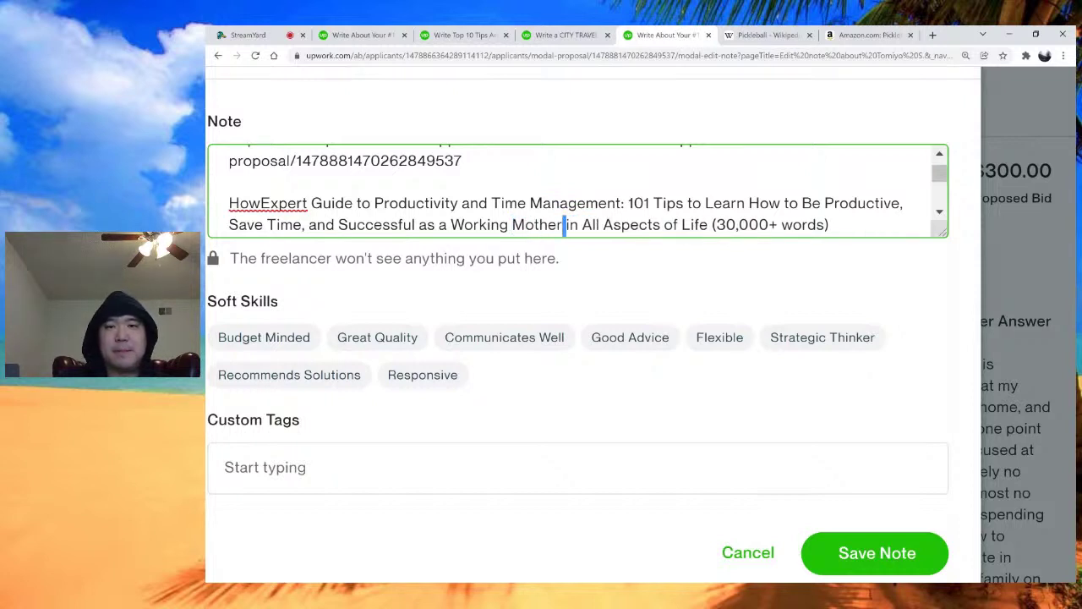
pyautogui.hotkey('shift', 'Right')
pyautogui.hotkey('shift', 'Right')
pyautogui.hotkey('shift', 'Right')
pyautogui.hotkey('shift', 'Right')
pyautogui.hotkey('shift', 'Right')
pyautogui.hotkey('shift', 'Right')
pyautogui.hotkey('shift', 'Right')
pyautogui.hotkey('shift', 'Right')
pyautogui.hotkey('shift', 'Right')
pyautogui.hotkey('shift', 'Right')
pyautogui.hotkey('shift', 'Right')
pyautogui.hotkey('shift', 'Right')
pyautogui.hotkey('shift', 'Right')
pyautogui.hotkey('shift', 'Right')
pyautogui.hotkey('shift', 'Right')
pyautogui.hotkey('shift', 'Right')
pyautogui.hotkey('shift', 'Right')
pyautogui.hotkey('shift', 'Right')
pyautogui.hotkey('shift', 'Right')
pyautogui.hotkey('shift', 'Left')
pyautogui.press('Delete')
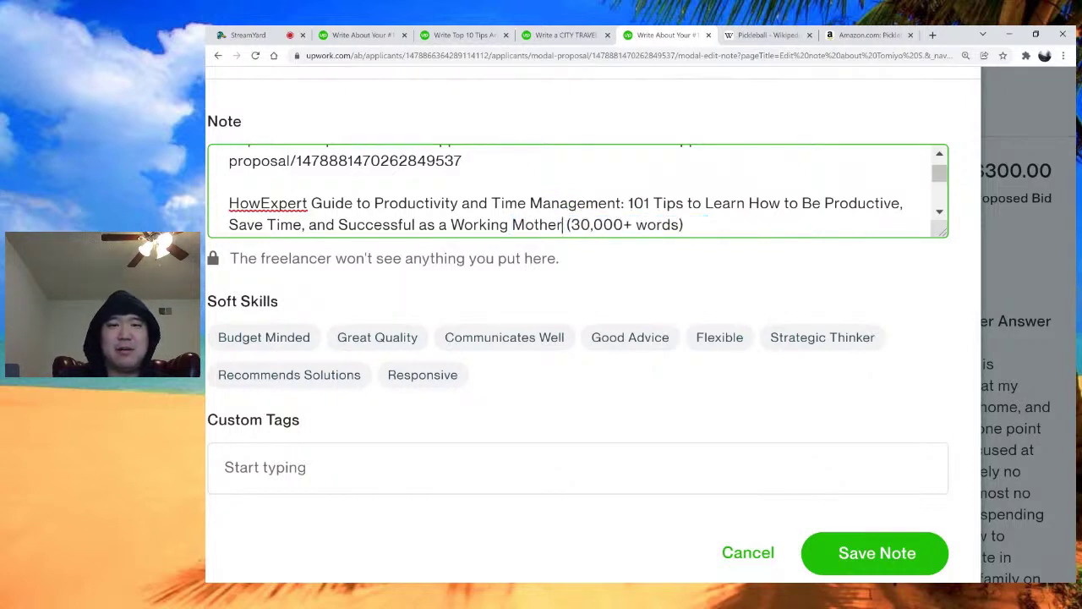
# Delete the word "Working" from the subtitle so that it reads "as a Mother"
pyautogui.tripleClick(571, 224)
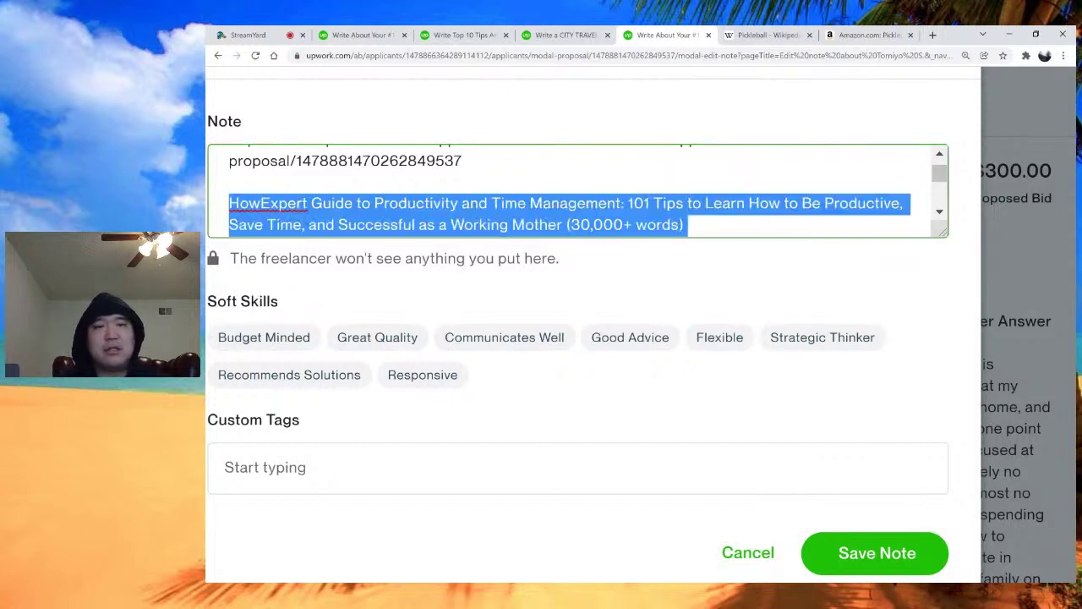
pyautogui.doubleClick(480, 225)
pyautogui.press('BackSpace')
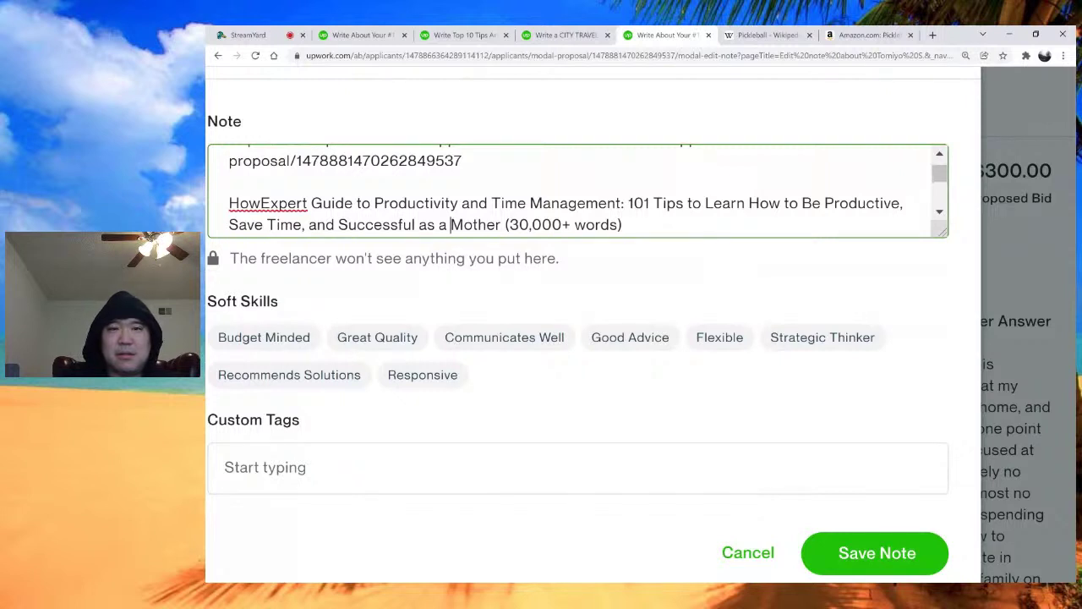
pyautogui.click(479, 225)
pyautogui.click(633, 204)
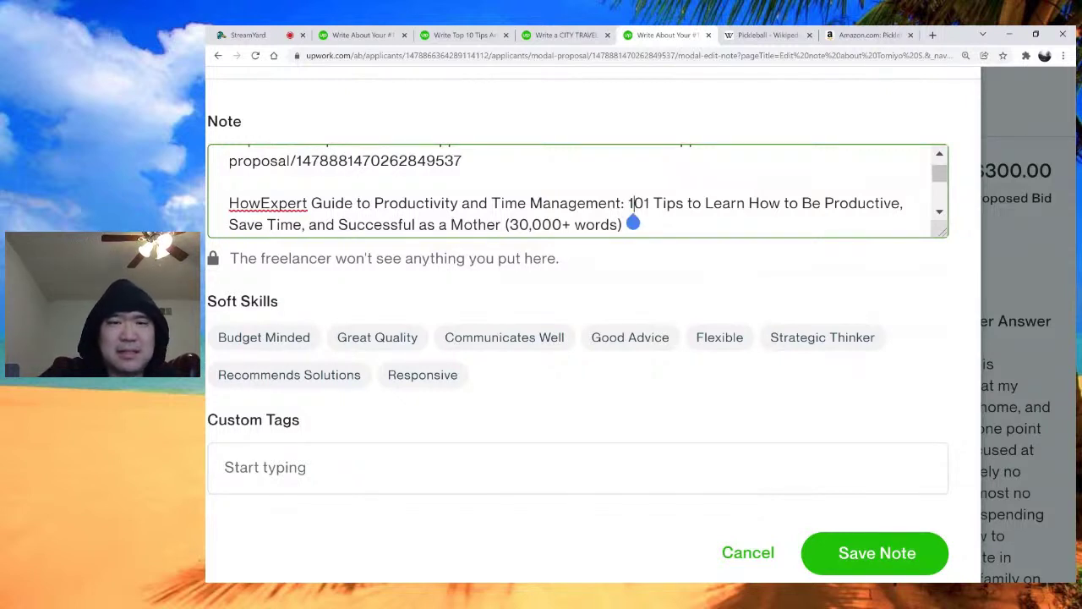
pyautogui.click(616, 203)
pyautogui.click(633, 204)
pyautogui.click(628, 204)
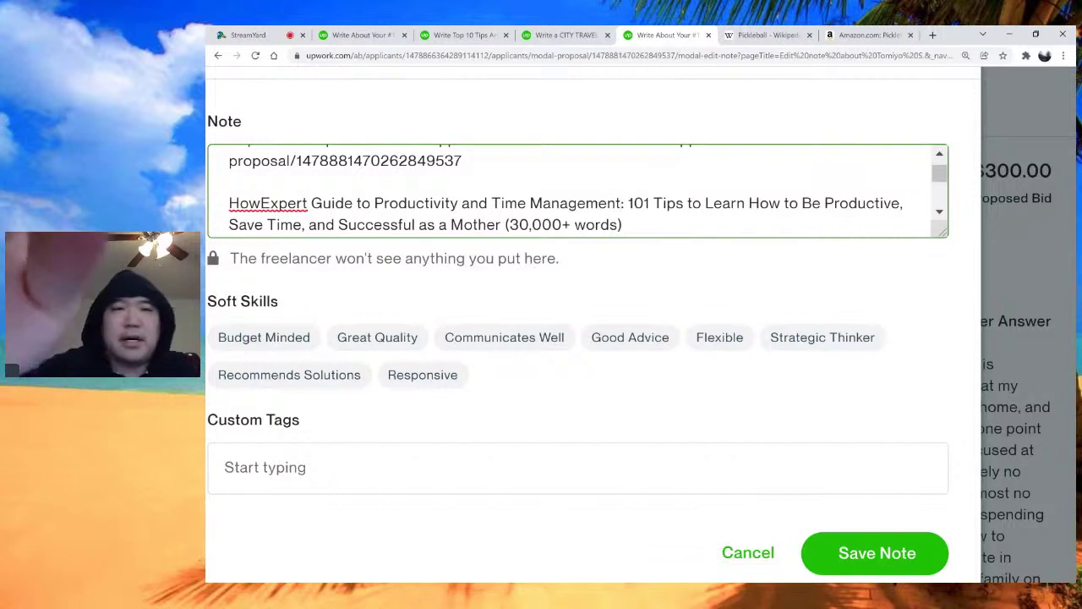
# Switch to the CITY TRAVEL GUIDE job's proposals, open the Boston-born arts boarding school applicant's proposal, and try to archive it
pyautogui.hotkey('ctrl', 'shift', 'Tab')
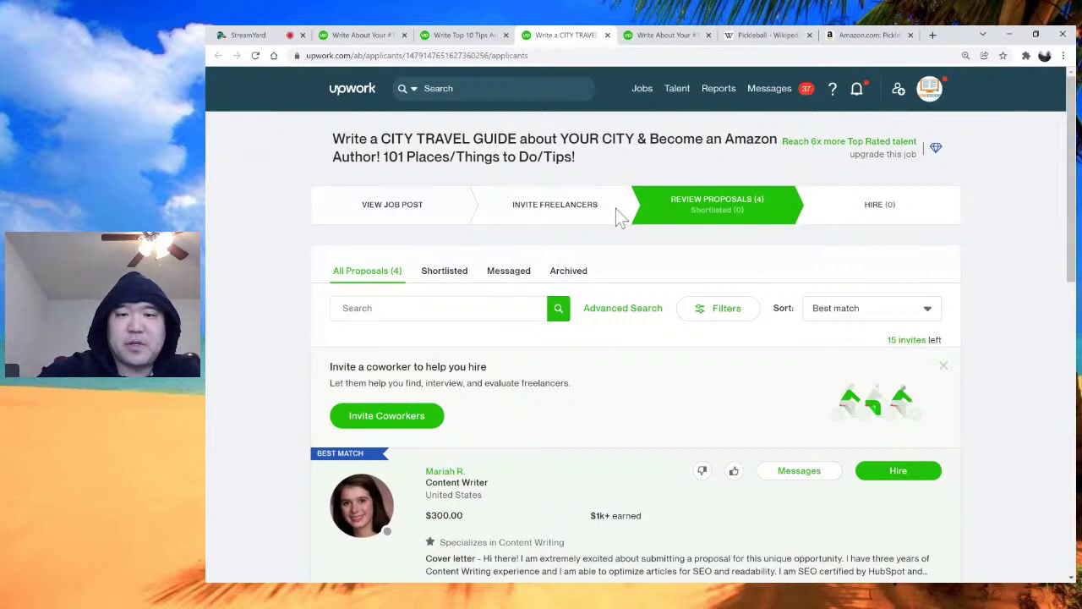
pyautogui.keyDown('ctrl'); pyautogui.scroll(4, 615, 208); pyautogui.keyUp('ctrl')
pyautogui.scroll(-3, 616, 208)
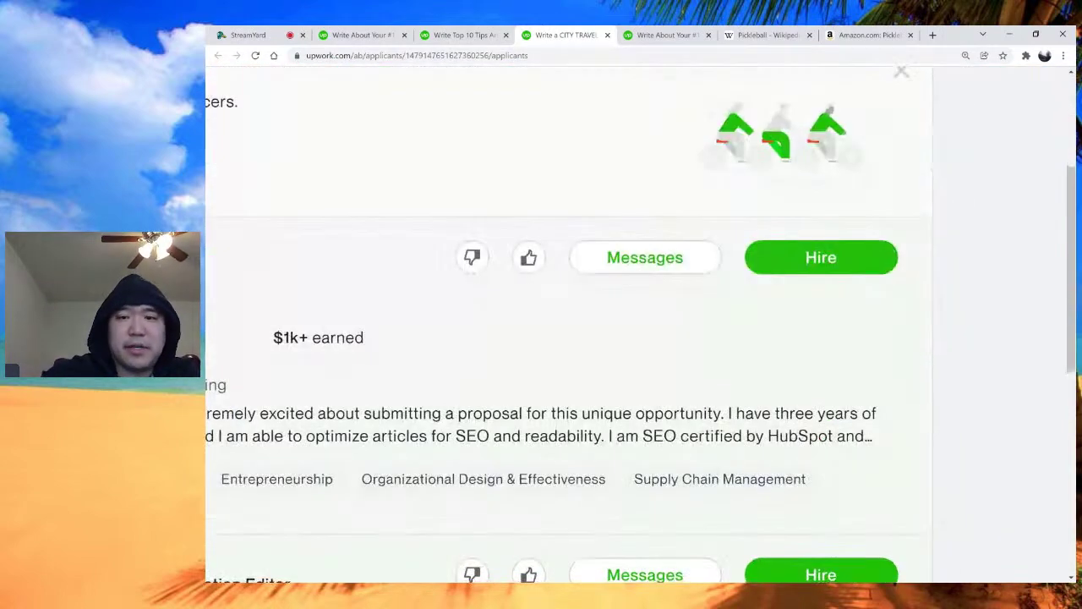
pyautogui.hscroll(-1, 568, 324)
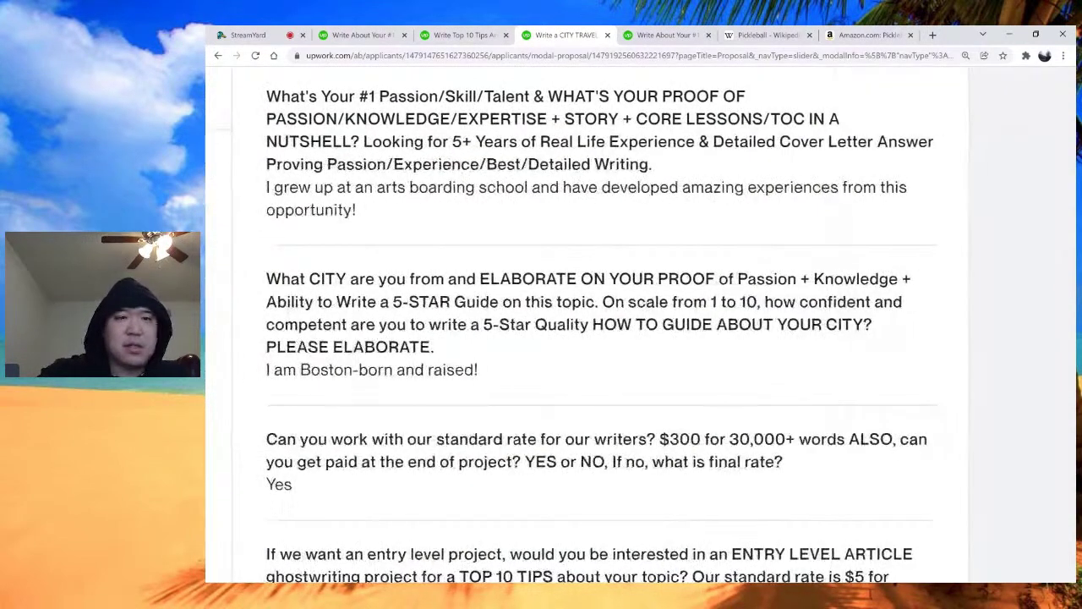
pyautogui.scroll(5, 565, 325)
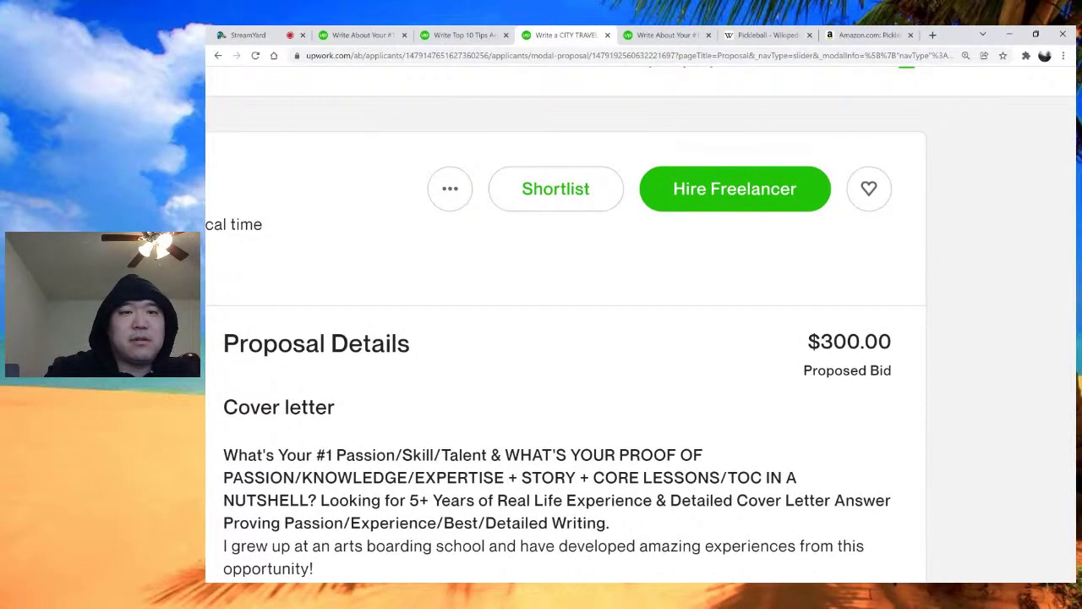
pyautogui.click(450, 188)
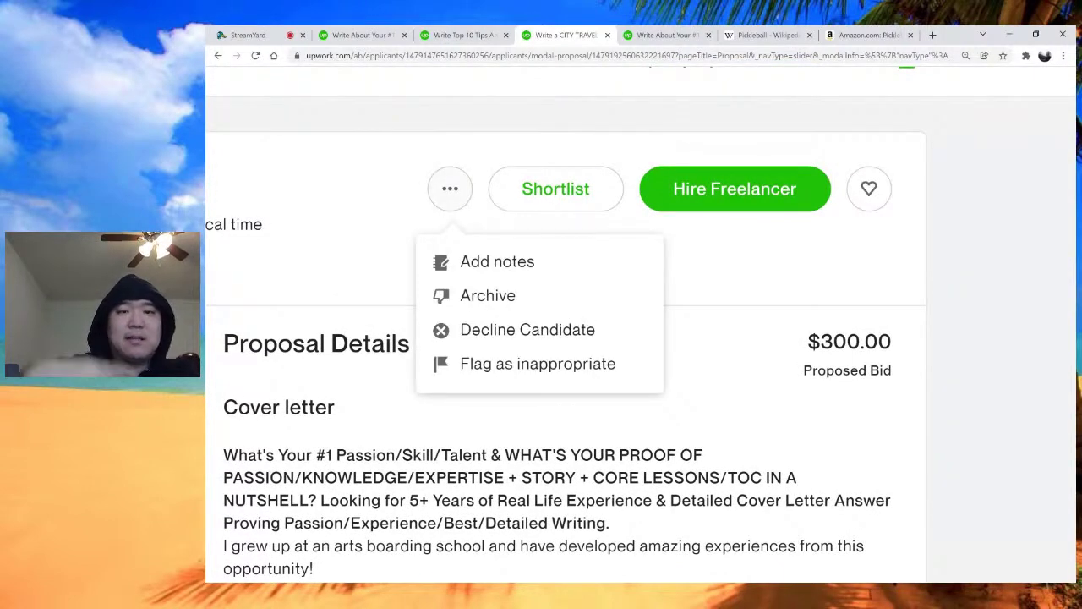
pyautogui.click(488, 295)
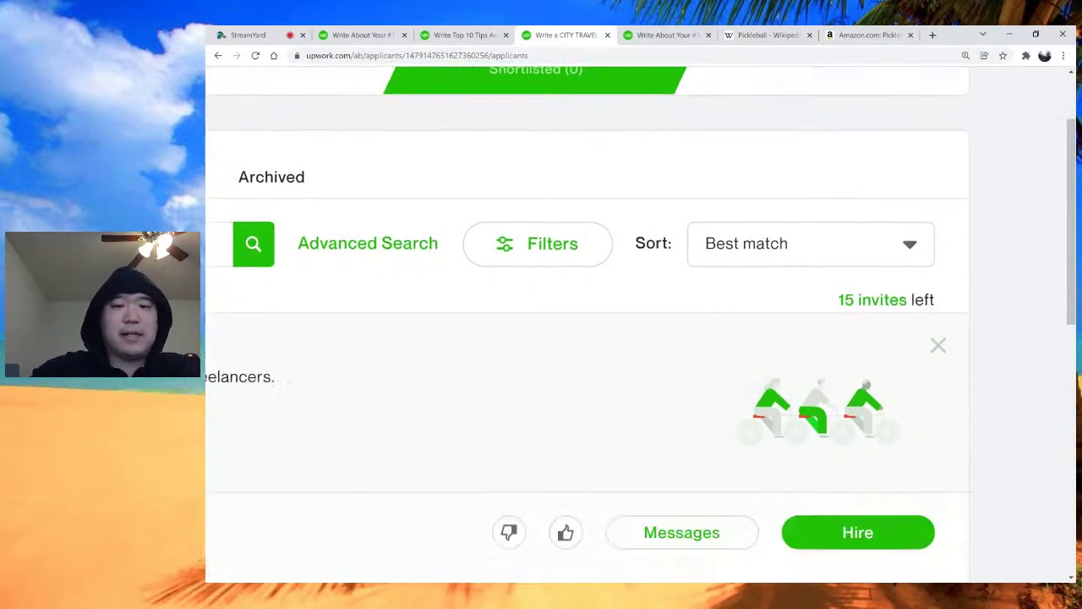
# Open the proposal from the golf enthusiast in Asheboro, North Carolina, and archive it
pyautogui.scroll(-2, 615, 208)
pyautogui.scroll(-2, 586, 325)
pyautogui.scroll(2, 587, 324)
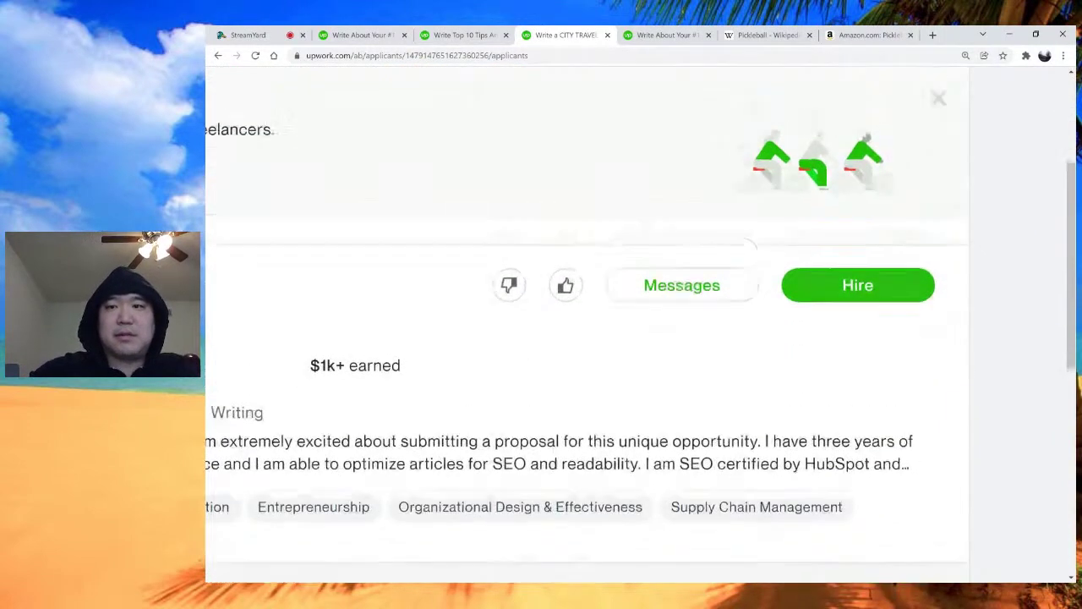
pyautogui.scroll(-2, 587, 325)
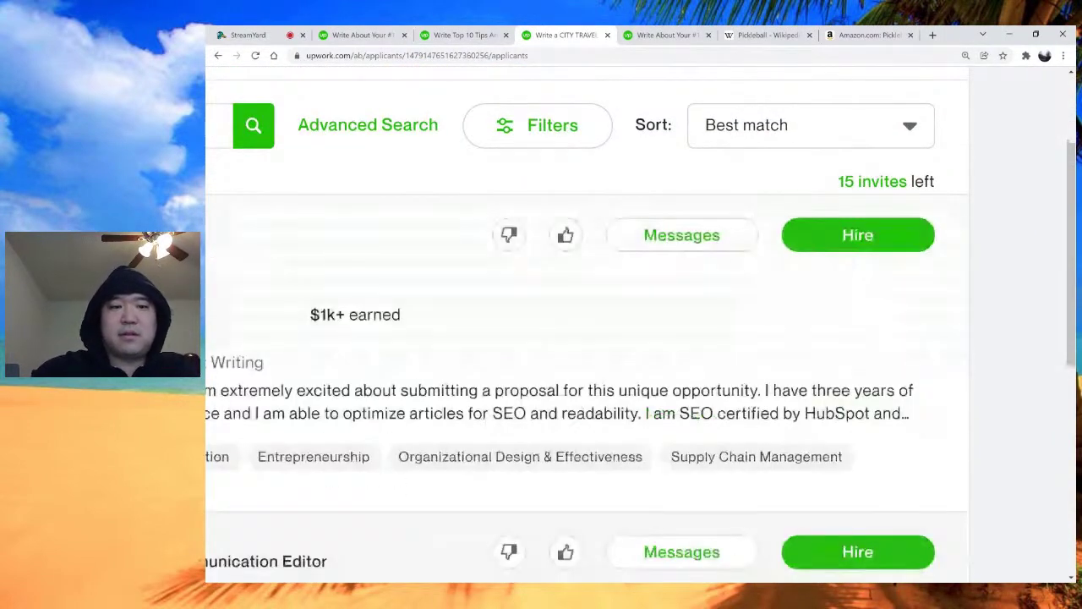
pyautogui.scroll(-2, 587, 324)
pyautogui.click(587, 324)
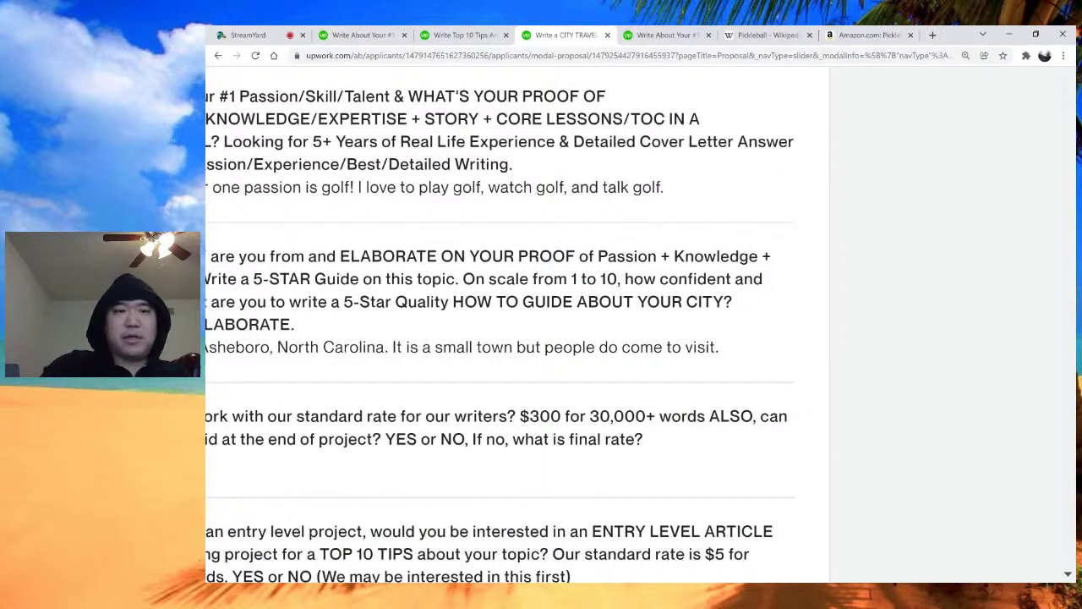
pyautogui.scroll(4, 541, 325)
pyautogui.click(353, 200)
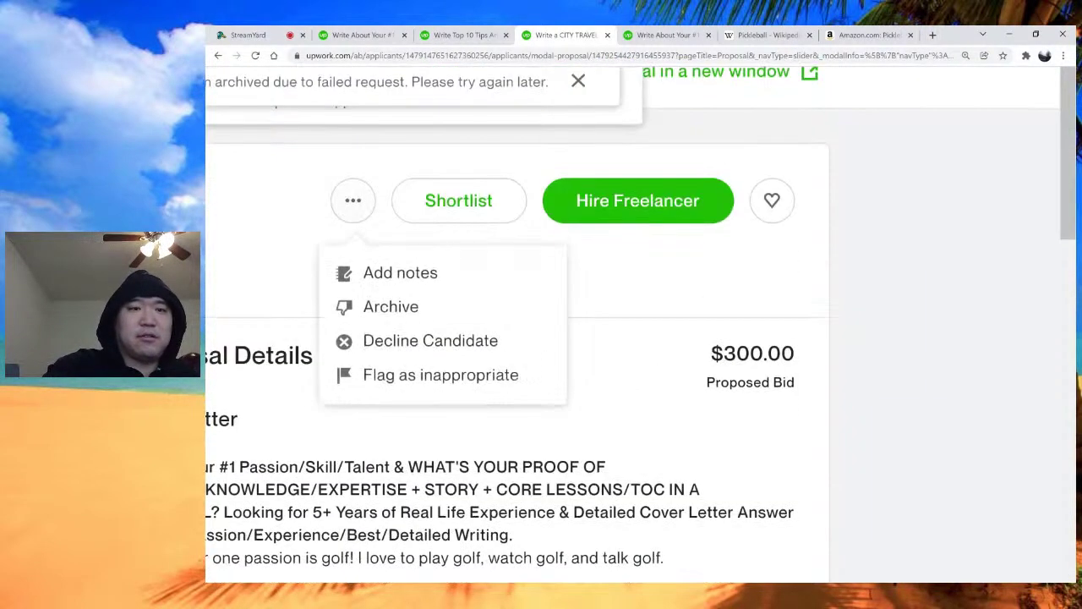
pyautogui.click(391, 306)
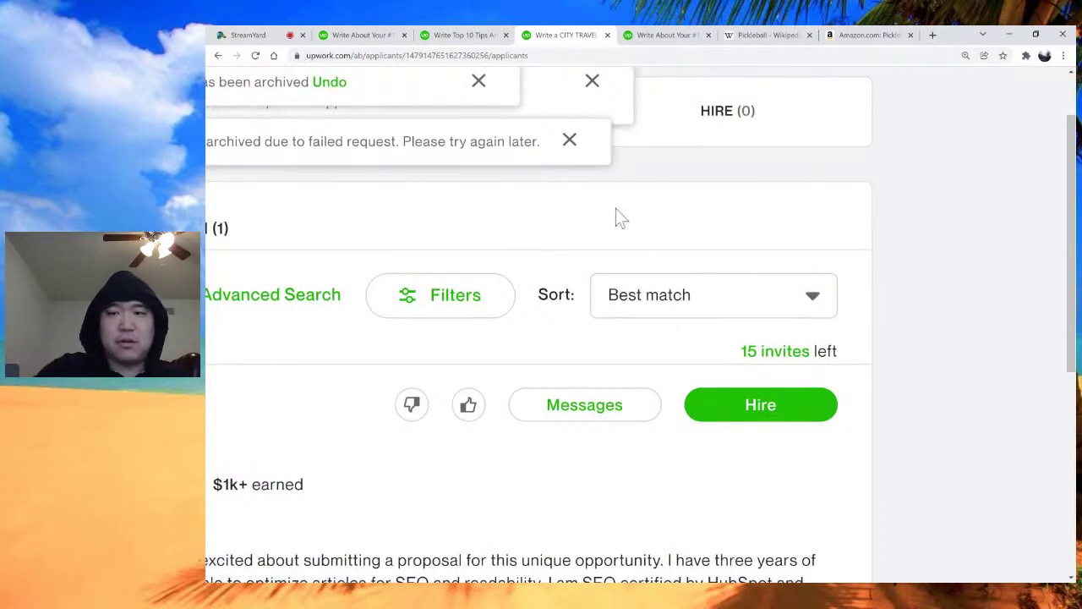
# Review the $350 proposal from the applicant who was born and raised in Detroit, and archive it
pyautogui.scroll(-4, 615, 212)
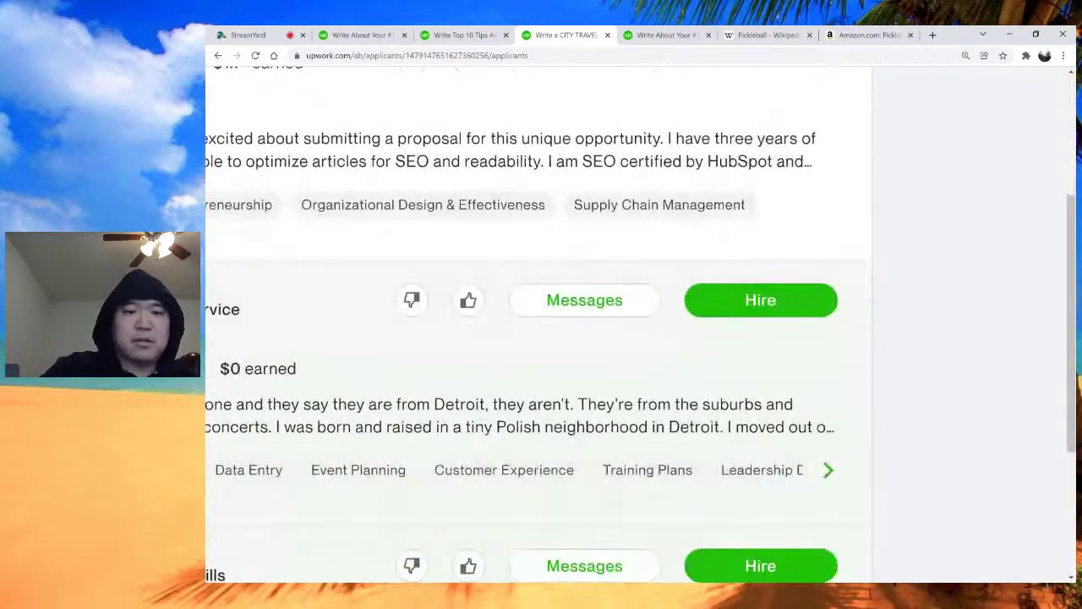
pyautogui.click(615, 208)
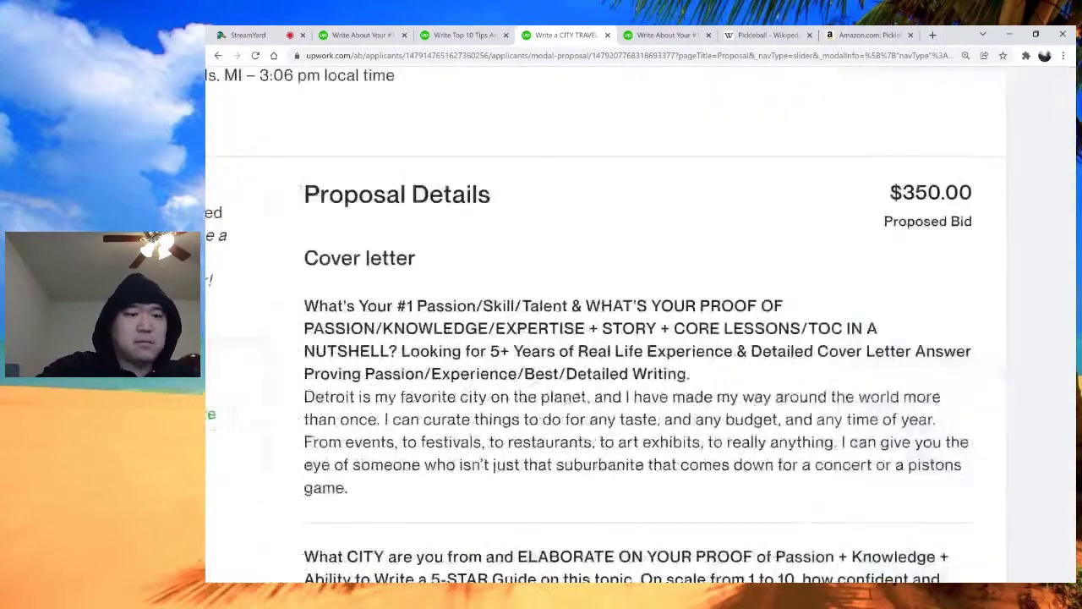
pyautogui.scroll(1, 559, 324)
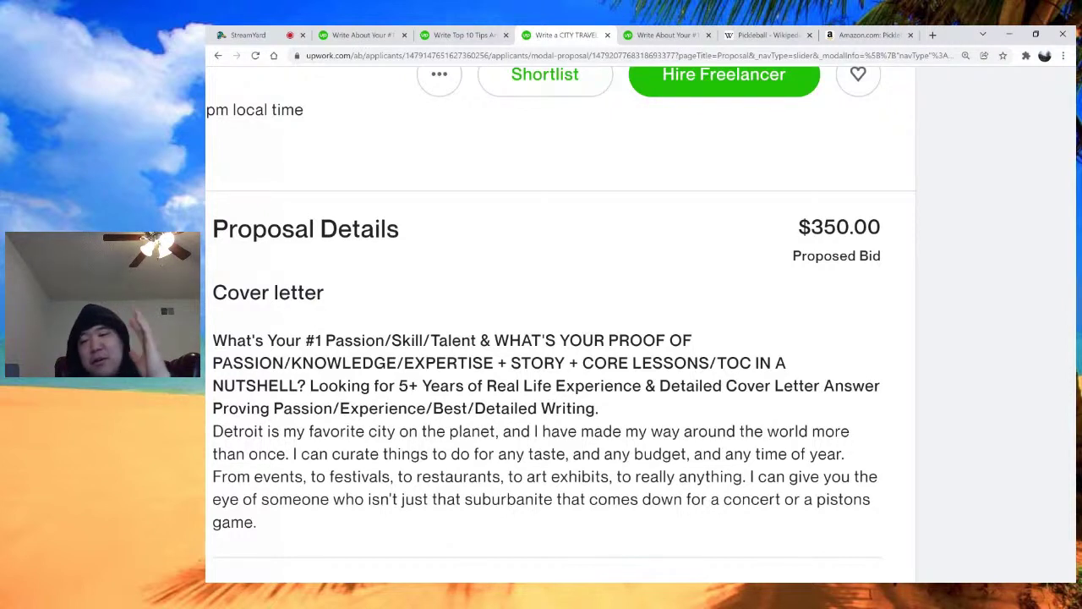
pyautogui.scroll(1, 560, 323)
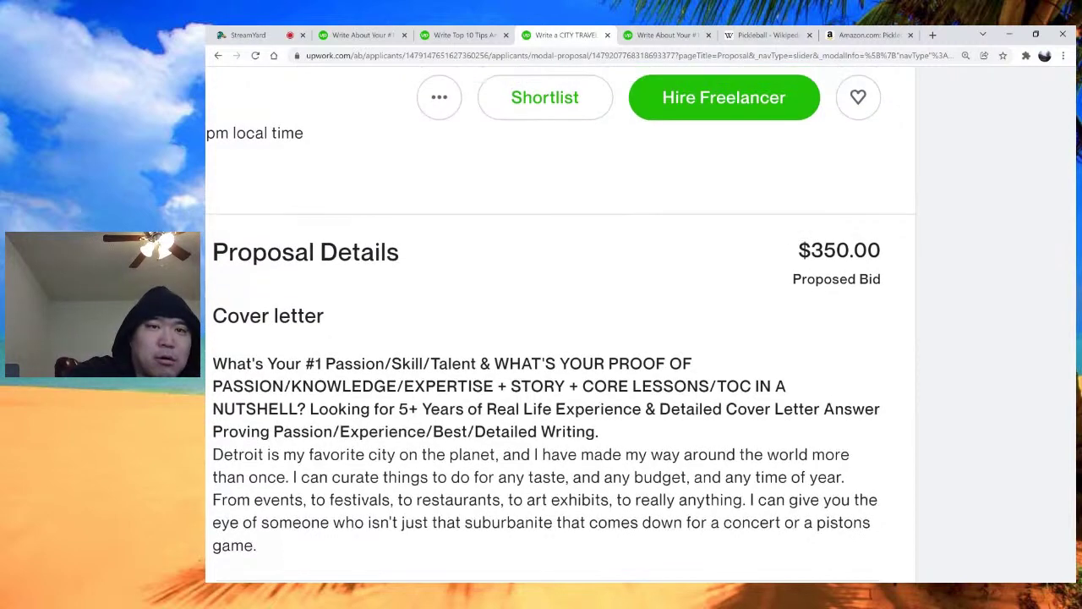
pyautogui.click(439, 133)
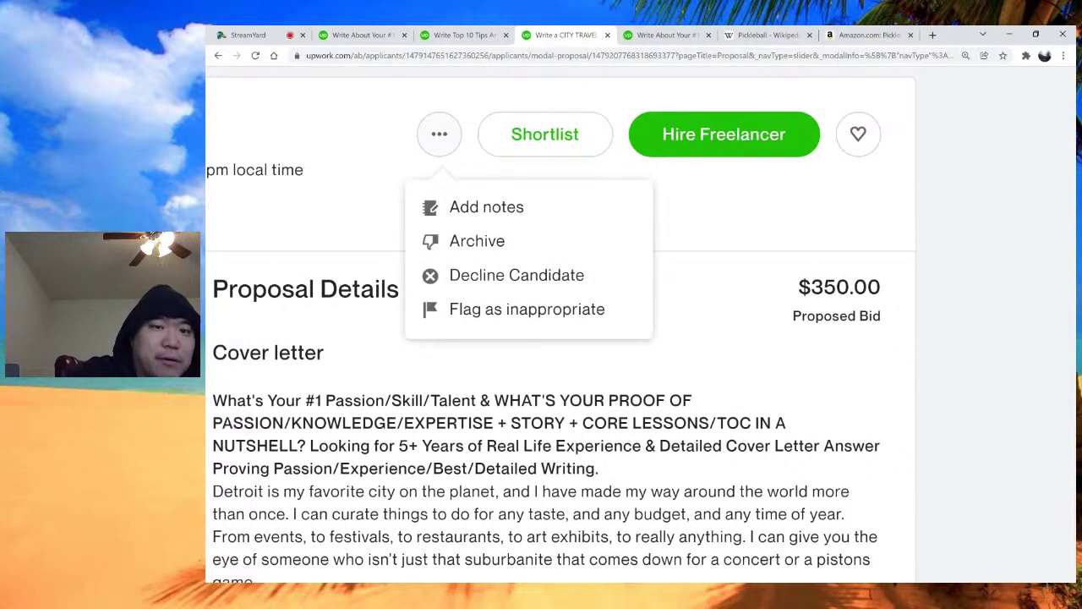
pyautogui.click(477, 240)
# Review the $350 proposal from the San Diego photographer originally from Bloomington, Indiana, and archive it
pyautogui.scroll(-2, 615, 208)
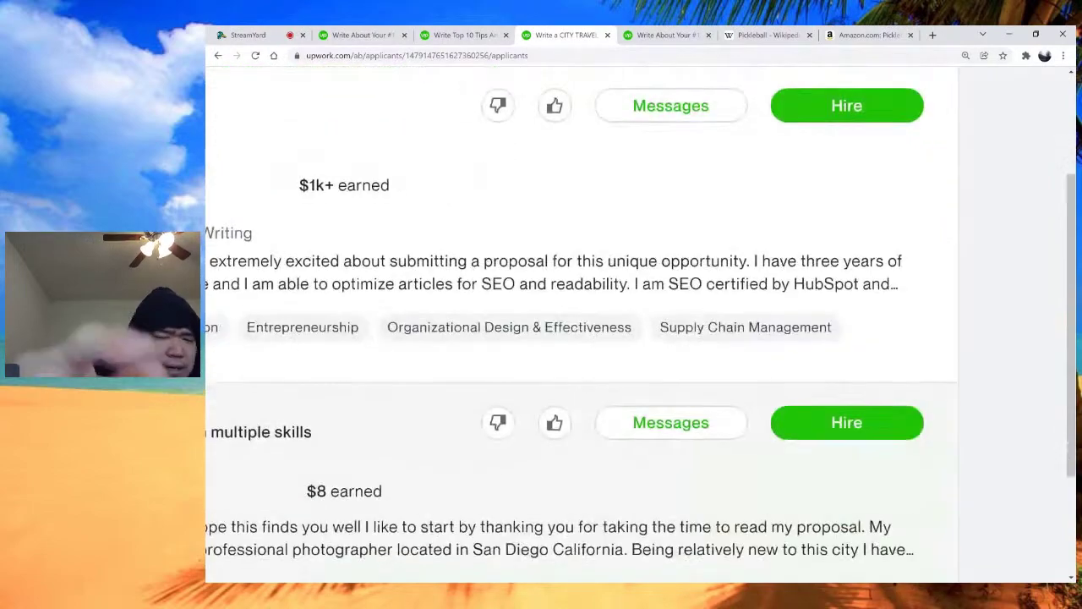
pyautogui.scroll(-2, 616, 208)
pyautogui.click(615, 208)
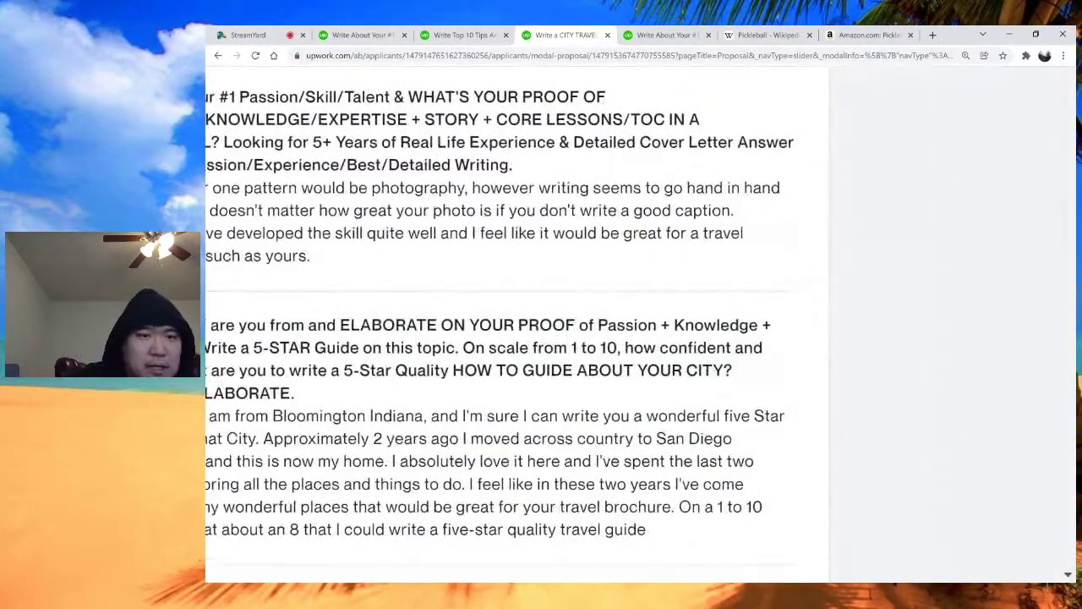
pyautogui.scroll(1, 555, 325)
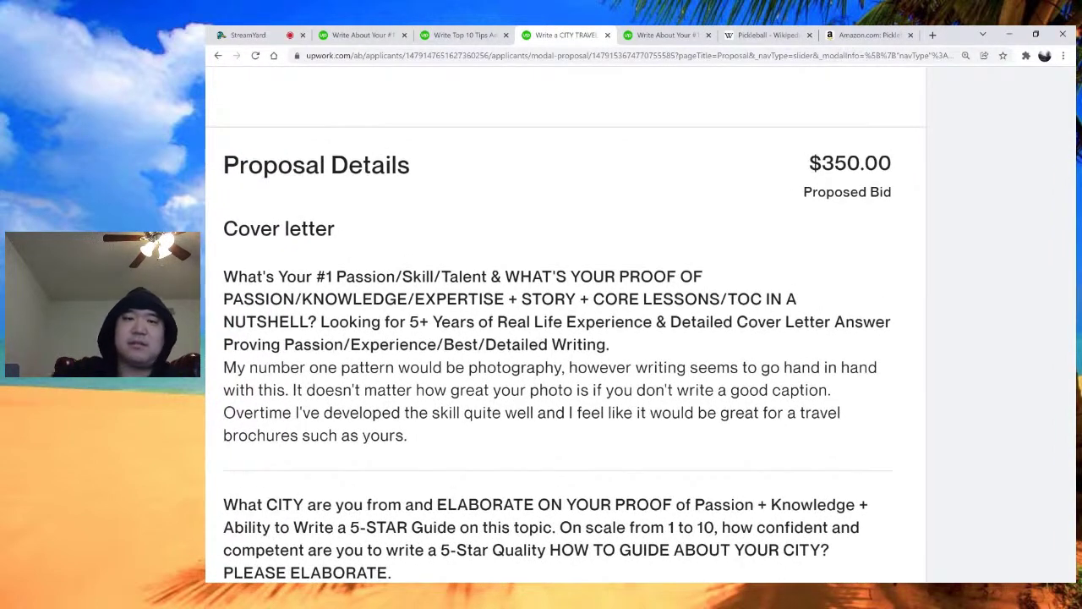
pyautogui.scroll(2, 555, 324)
pyautogui.click(450, 197)
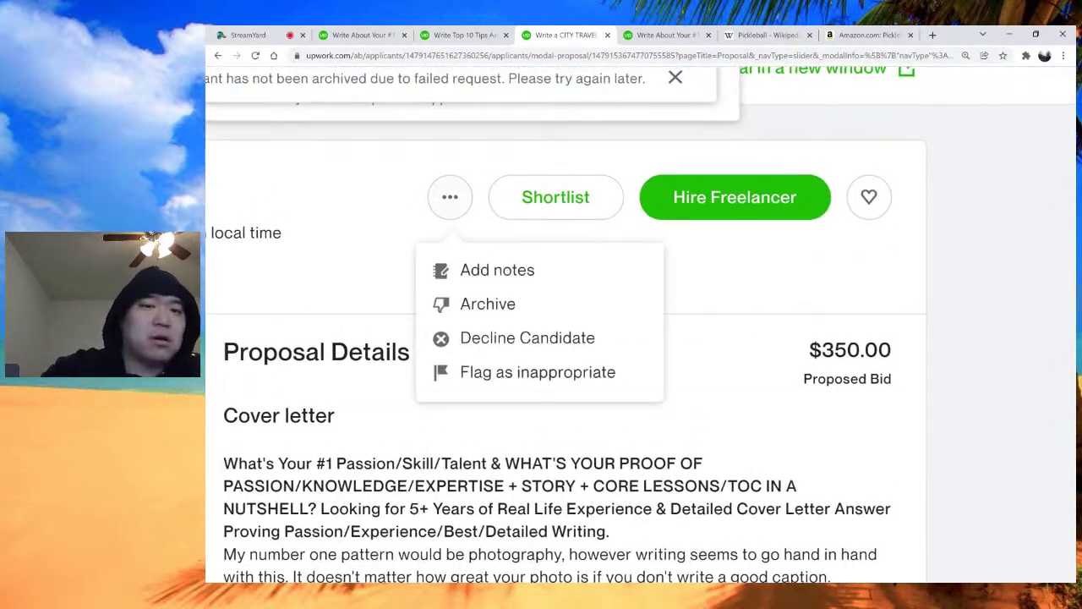
pyautogui.click(488, 304)
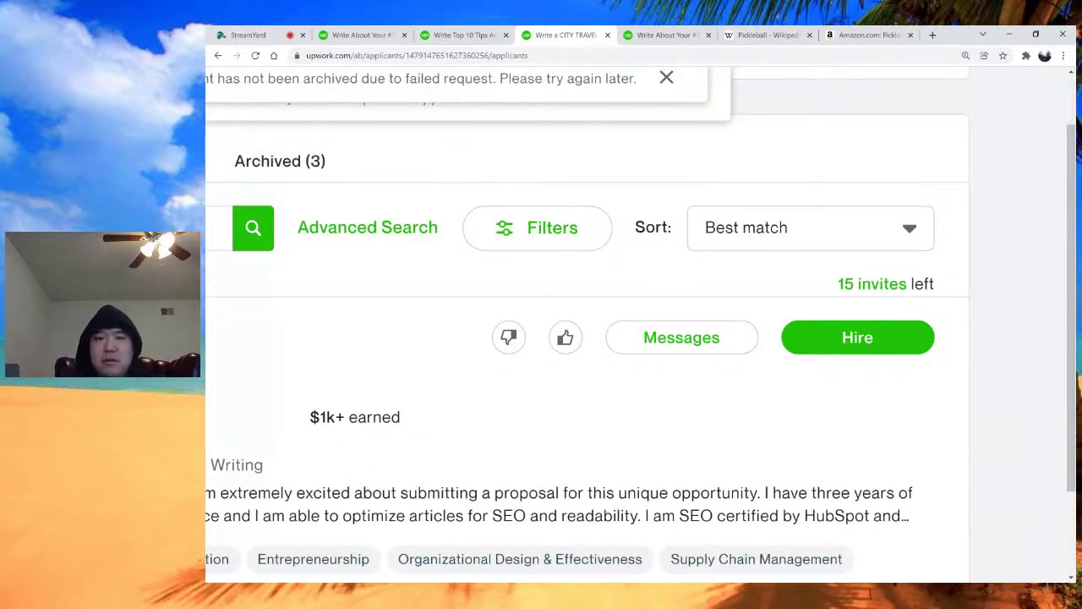
# Reopen the remaining $300 proposal from the arts boarding school applicant and archive it
pyautogui.scroll(-2, 640, 324)
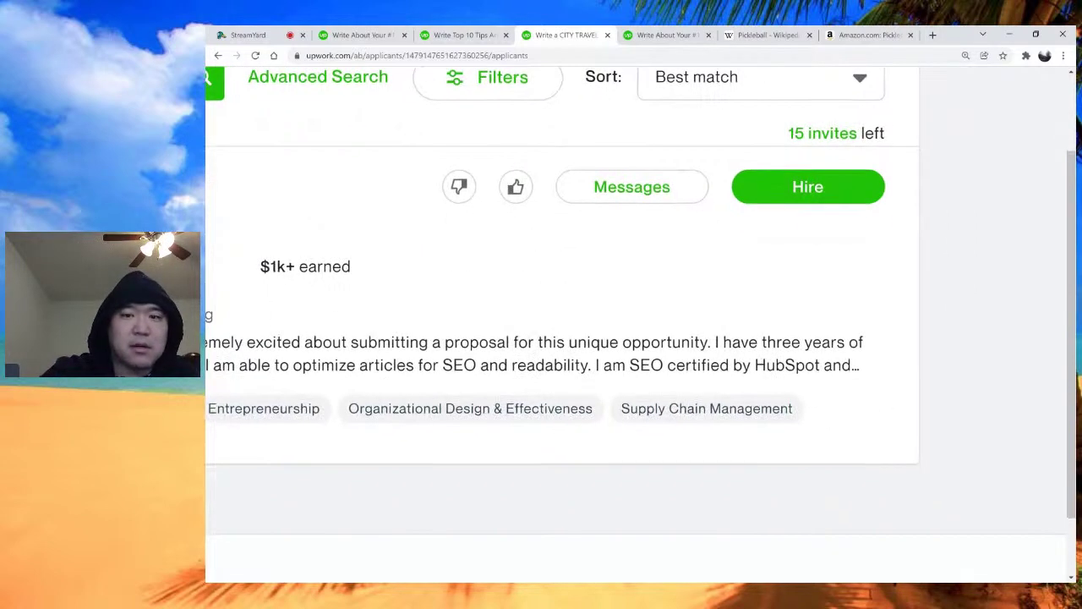
pyautogui.click(616, 210)
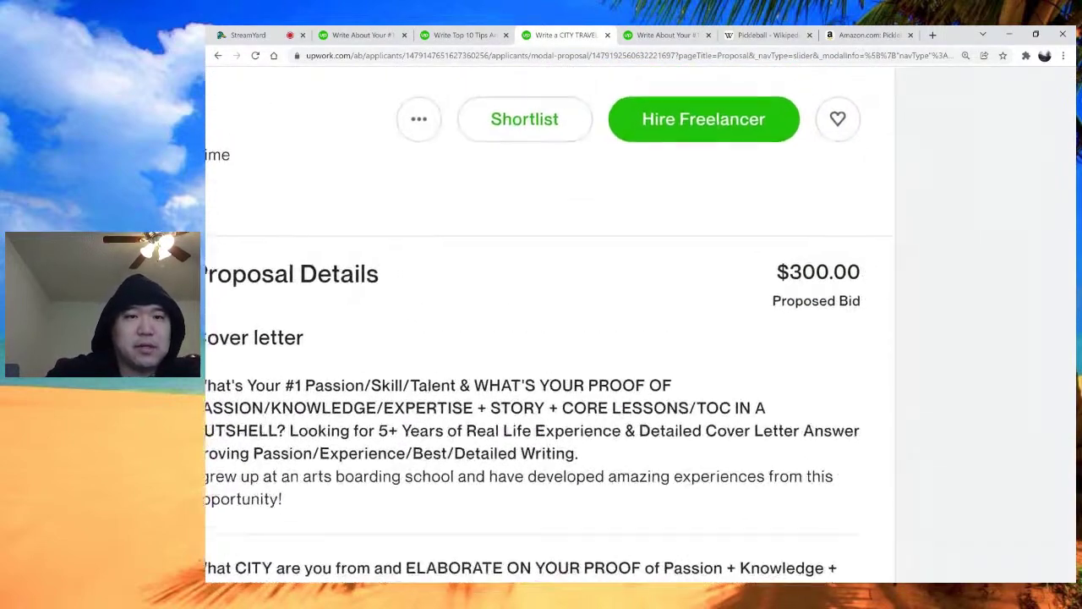
pyautogui.click(419, 118)
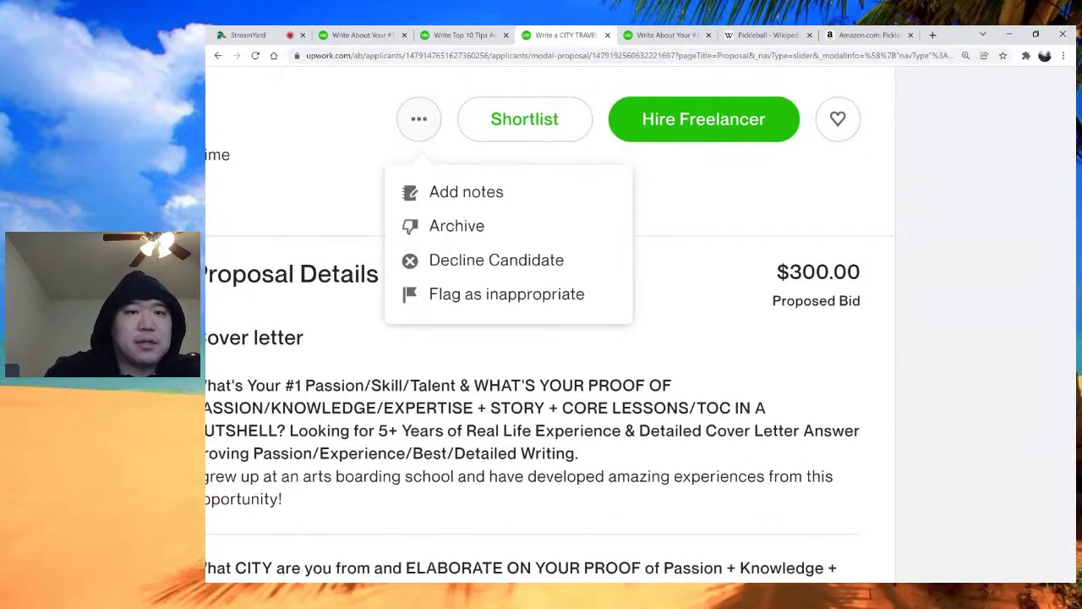
pyautogui.click(459, 225)
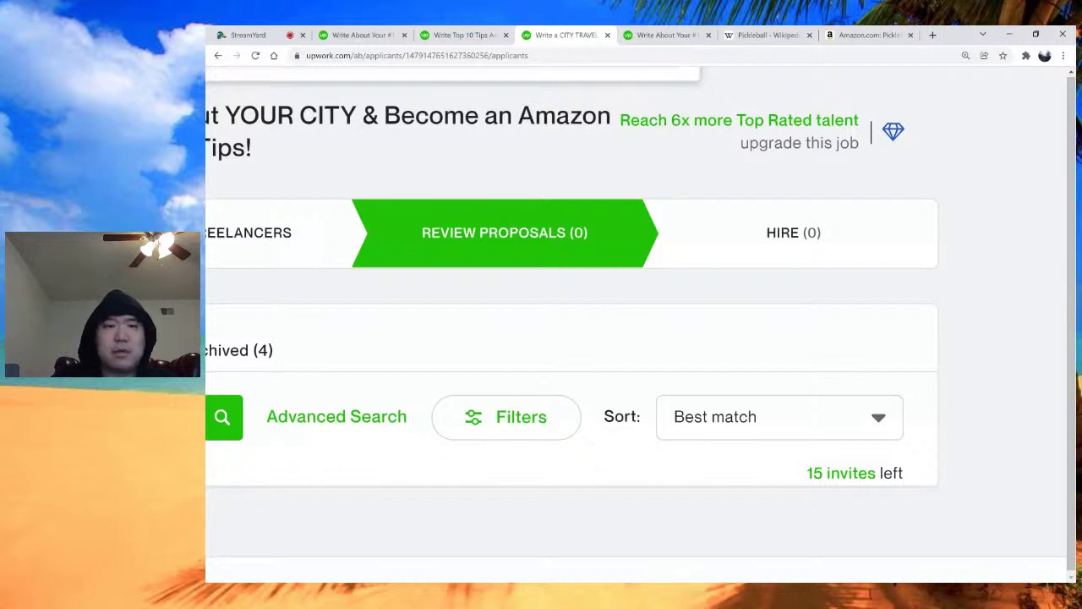
# Open the job post details of the CITY TRAVEL GUIDE job and bring its posting options into view
pyautogui.hscroll(-5, 579, 277)
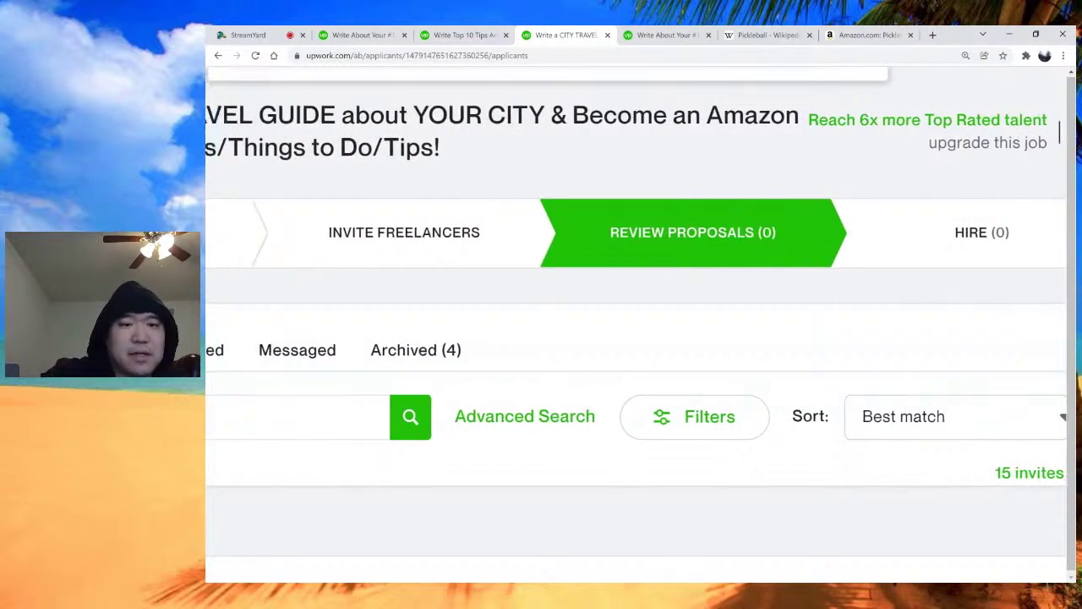
pyautogui.hscroll(-1, 640, 324)
pyautogui.click(362, 233)
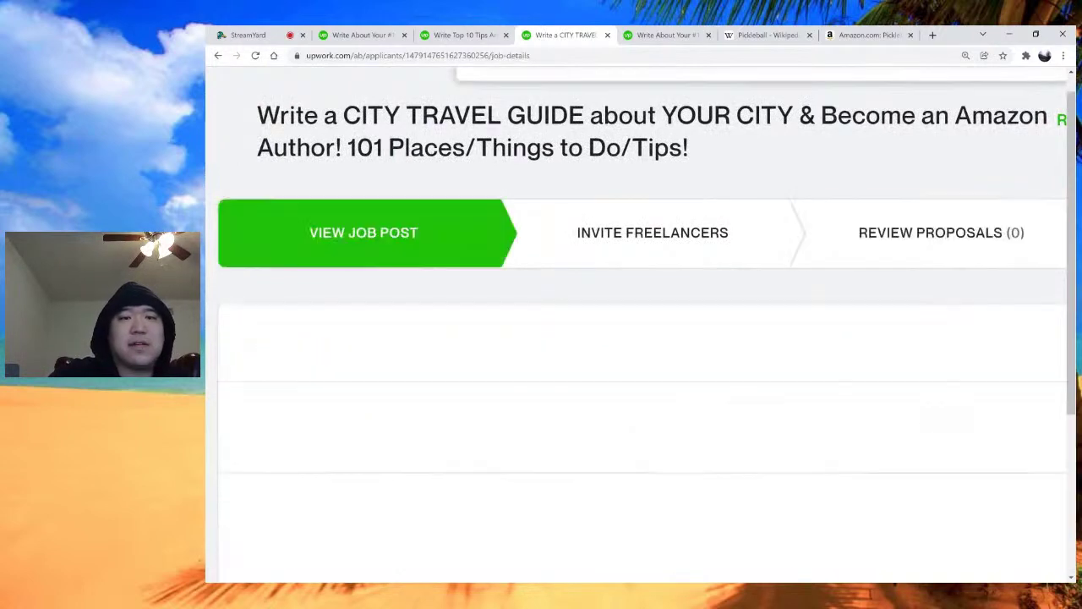
pyautogui.hscroll(5, 640, 323)
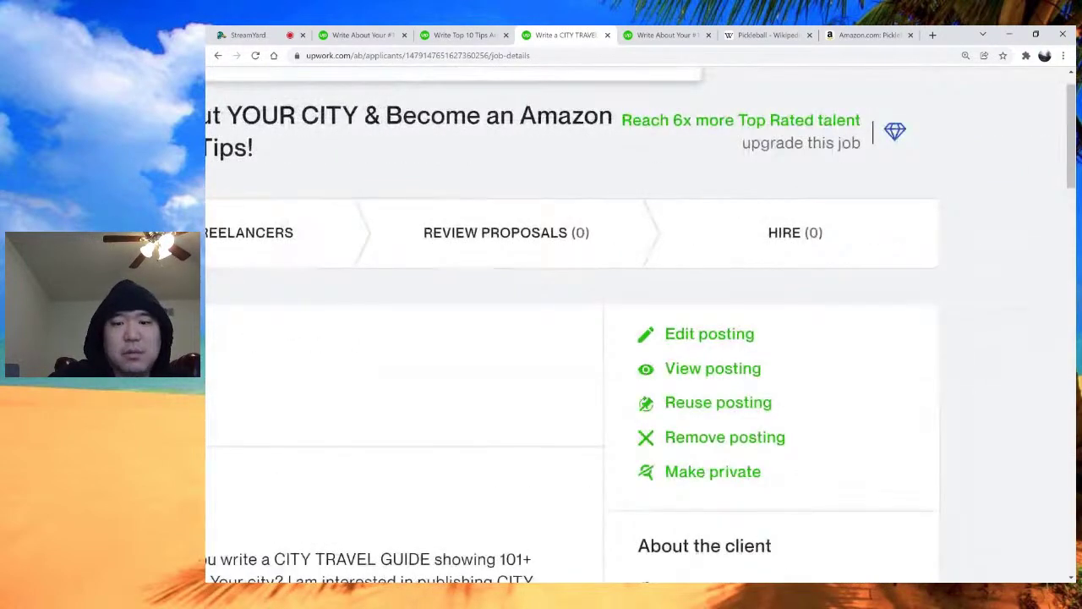
# Remove the CITY TRAVEL GUIDE posting, closing the job with the reason "No freelancer for requested skills"
pyautogui.click(727, 437)
pyautogui.hscroll(-5, 616, 218)
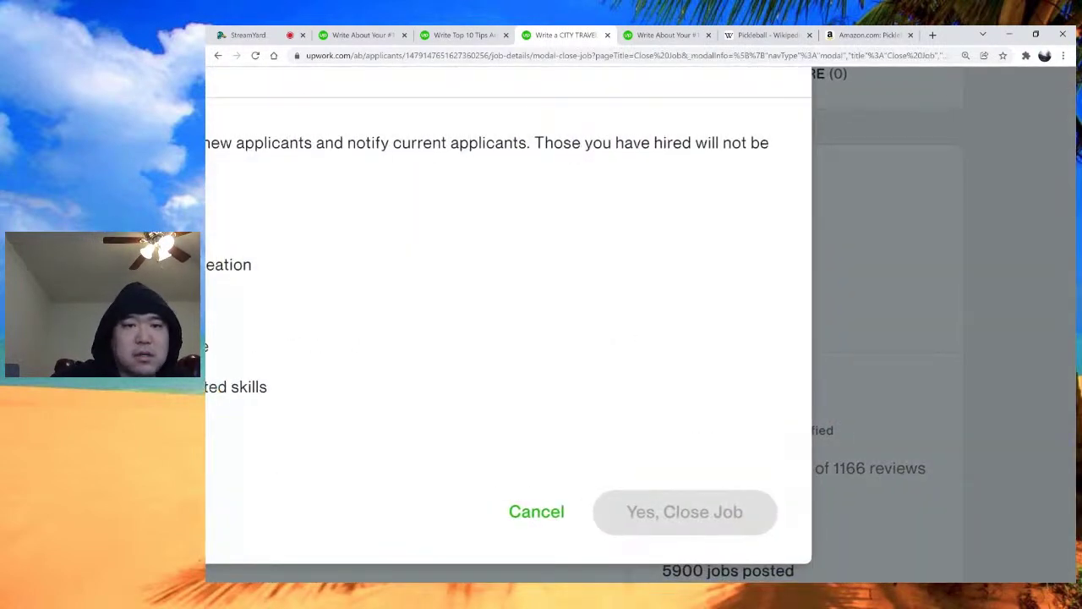
pyautogui.hscroll(1, 640, 324)
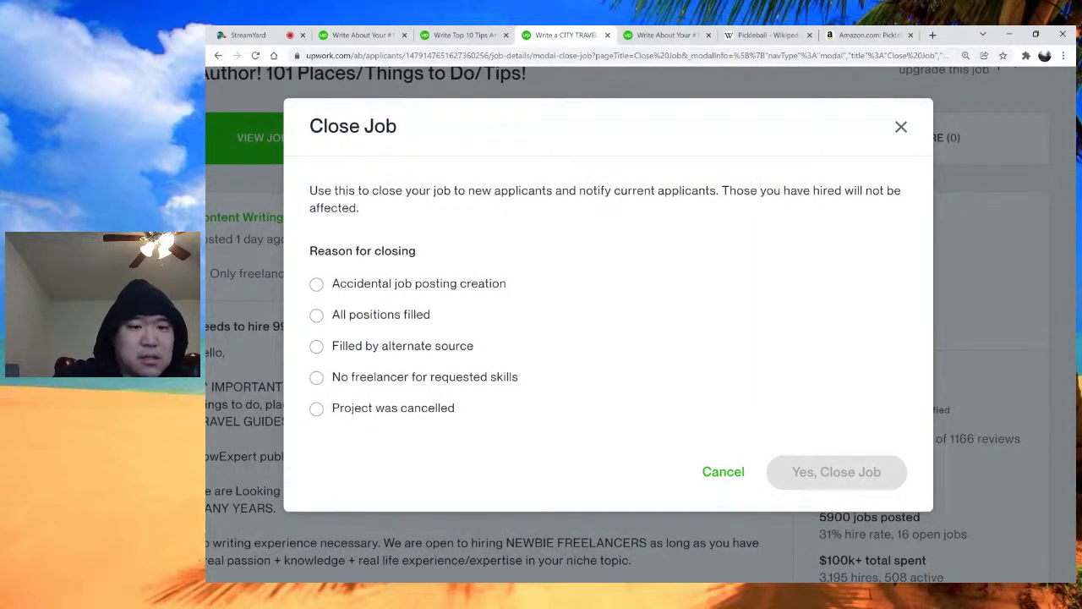
pyautogui.click(316, 377)
pyautogui.click(836, 472)
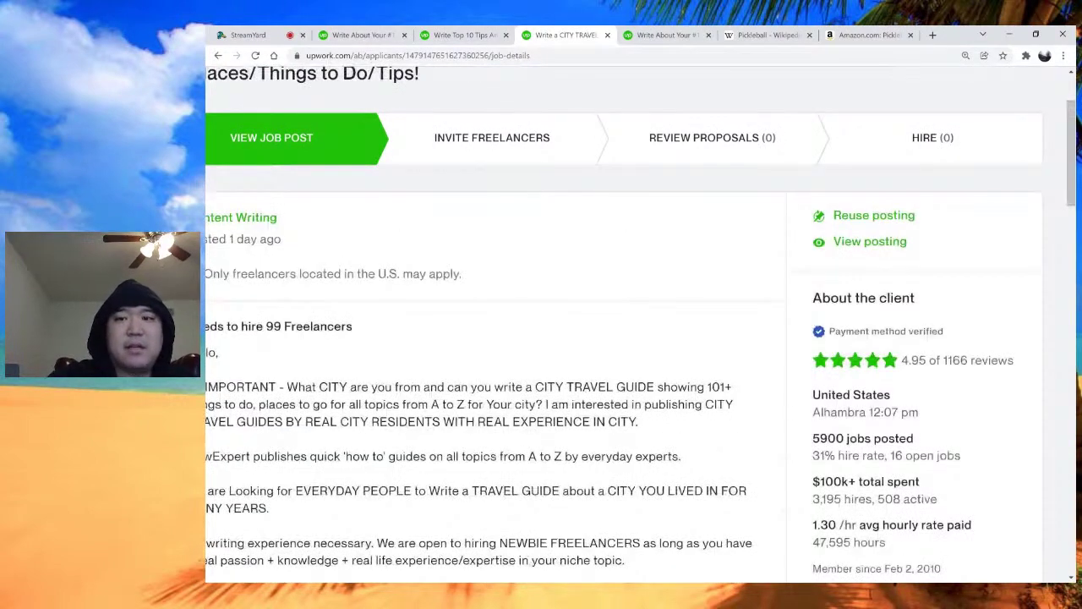
# Reuse the closed posting, keeping its title and choosing Ghostwriting as the job category, and continue to the skills
pyautogui.click(874, 215)
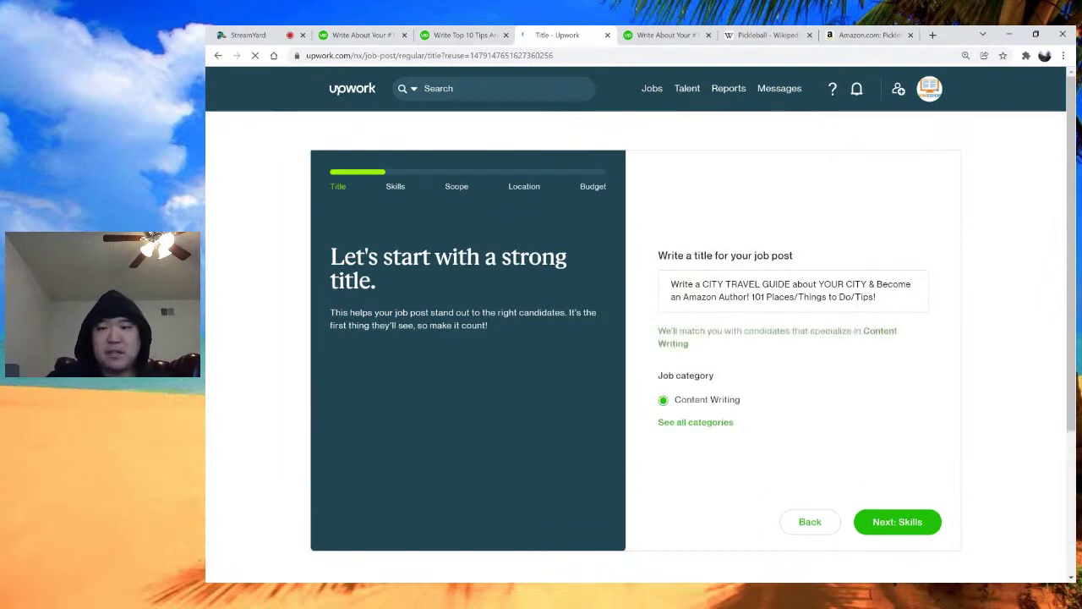
pyautogui.scroll(-2, 636, 324)
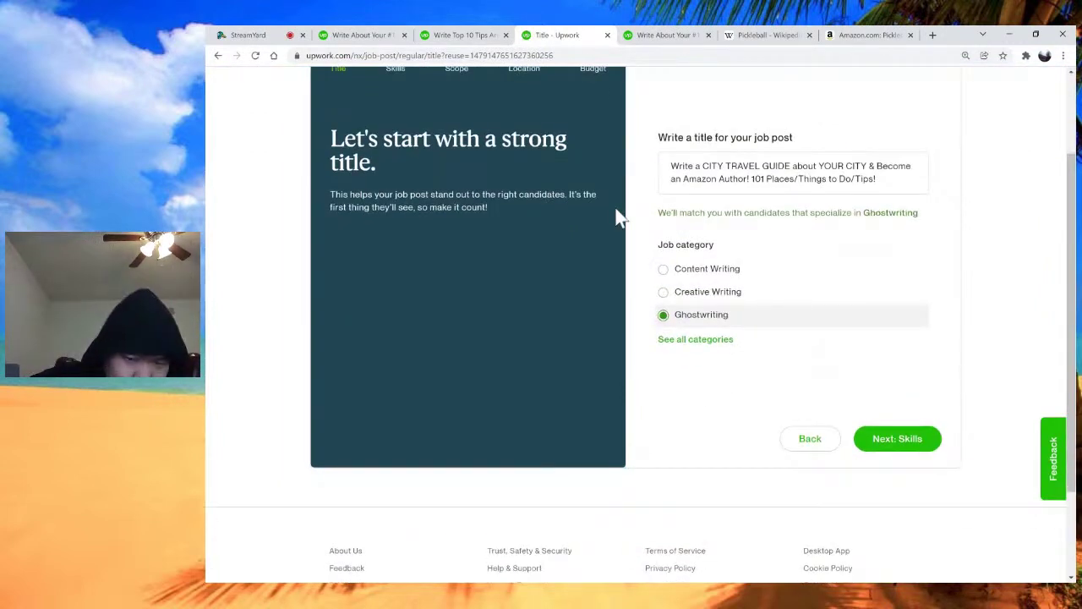
pyautogui.click(897, 438)
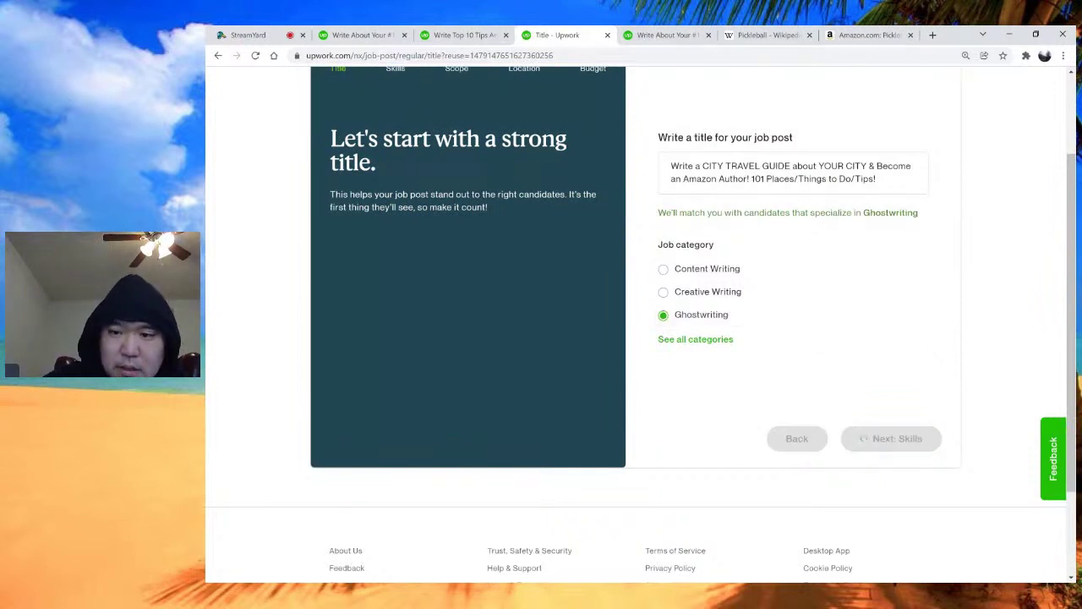
# Keep the reused post's selected skills and scope settings, and continue to the location options
pyautogui.scroll(-2, 616, 217)
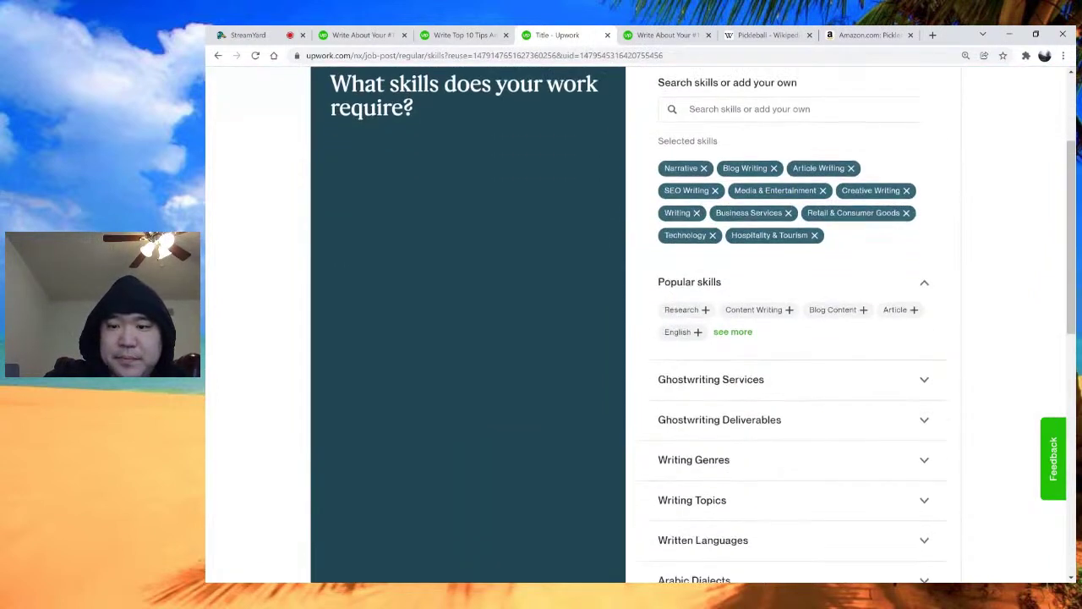
pyautogui.scroll(-7, 634, 321)
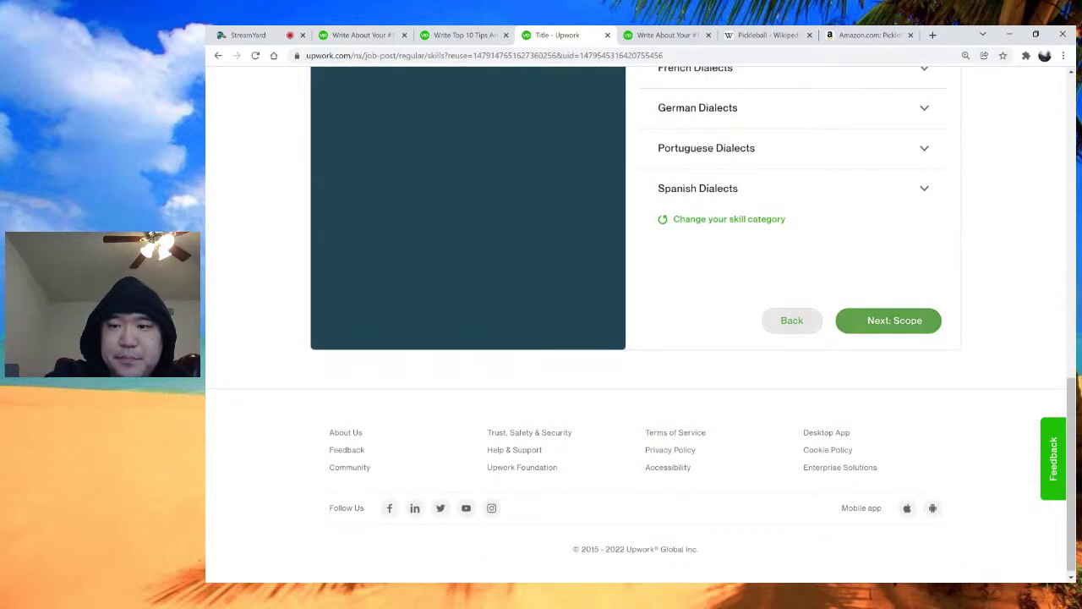
pyautogui.scroll(3, 640, 325)
pyautogui.scroll(-5, 640, 324)
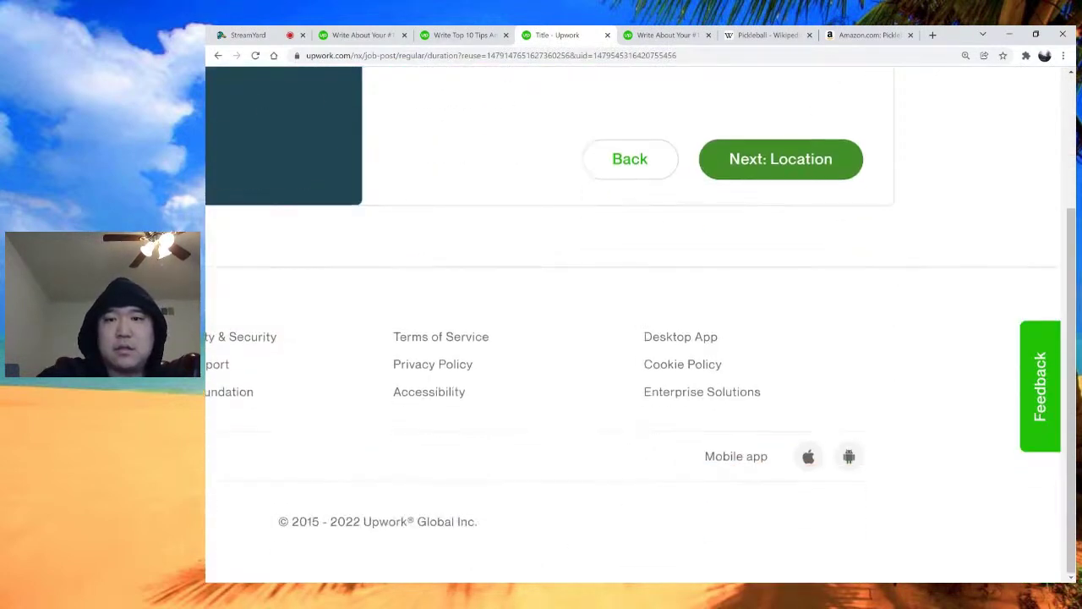
pyautogui.scroll(1, 640, 325)
pyautogui.click(780, 212)
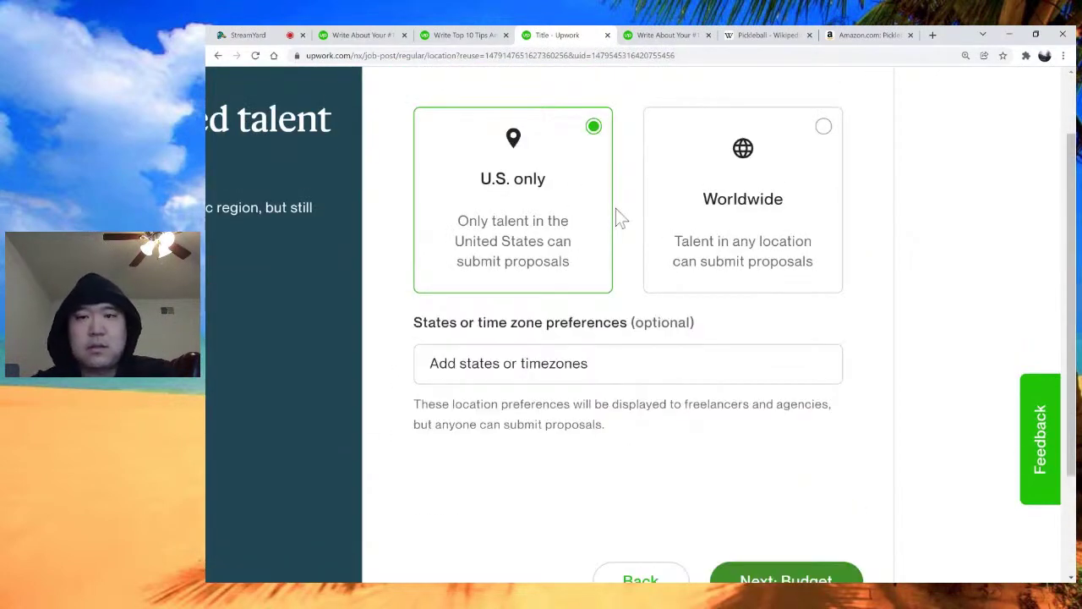
# Keep the U.S. only location and the budget, review the city travel guide job post and publish it
pyautogui.scroll(-5, 615, 218)
pyautogui.press('Return')
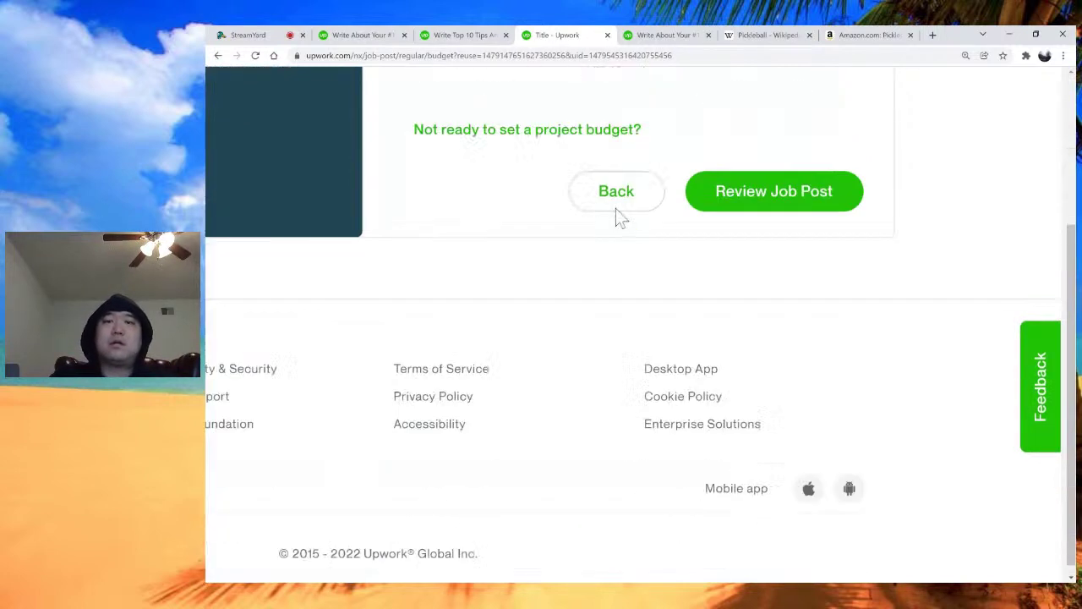
pyautogui.scroll(-1, 617, 211)
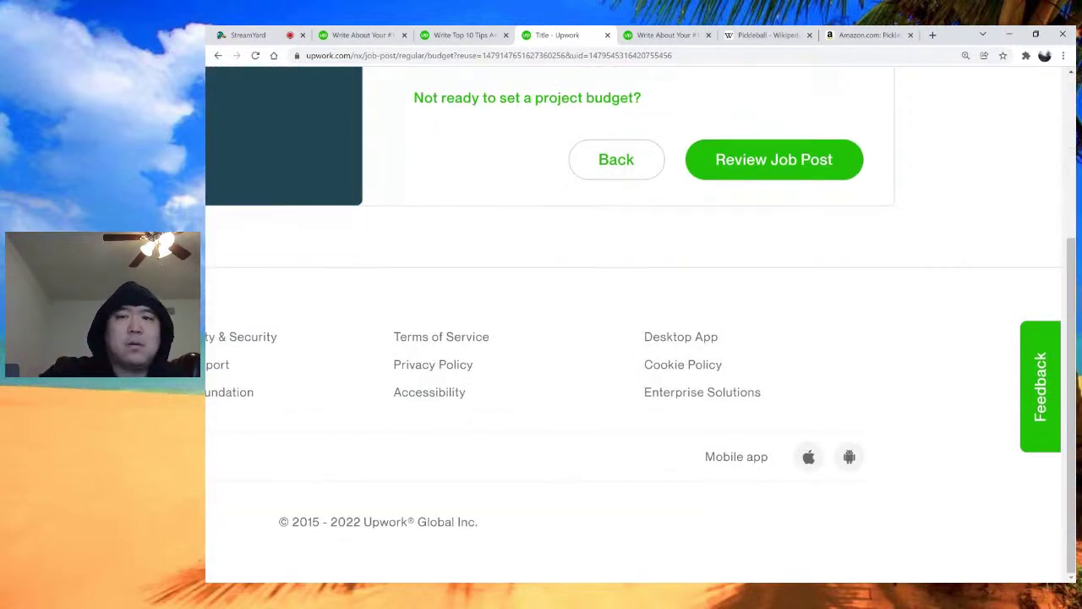
pyautogui.press('Return')
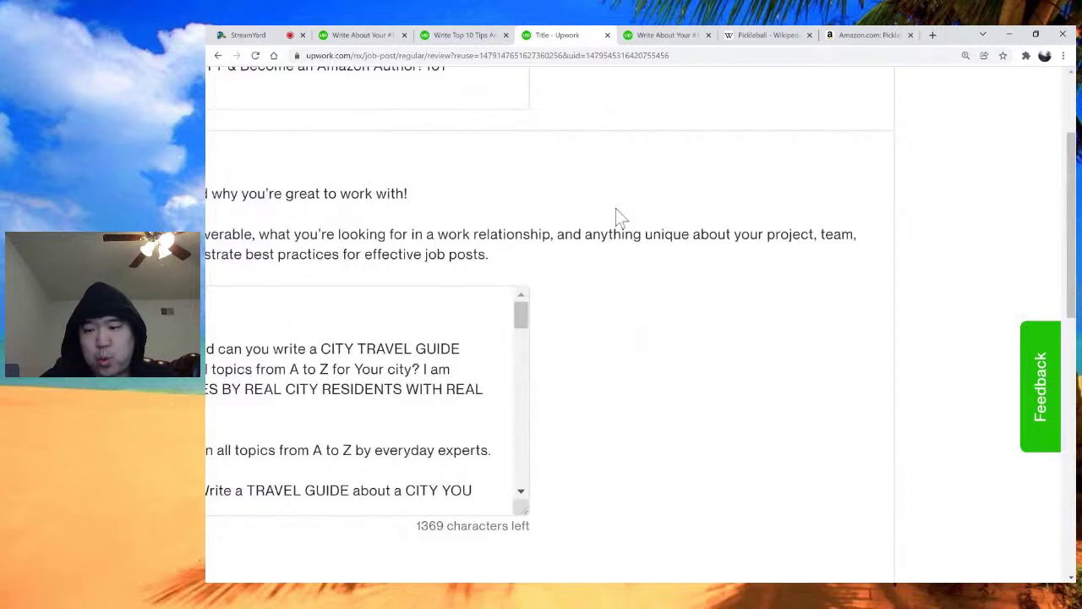
pyautogui.scroll(-3, 615, 208)
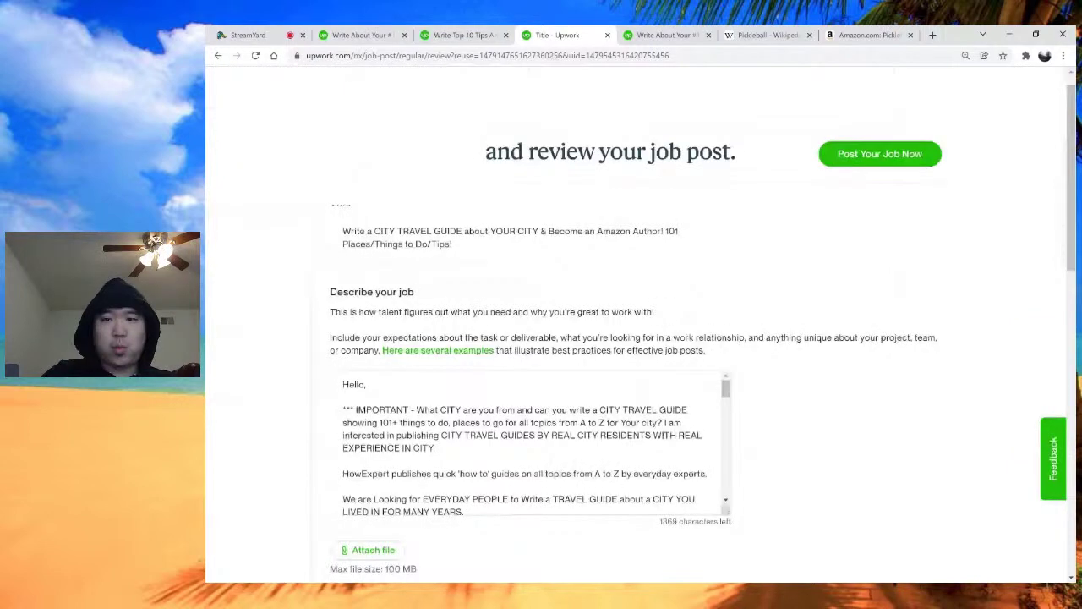
pyautogui.scroll(3, 615, 208)
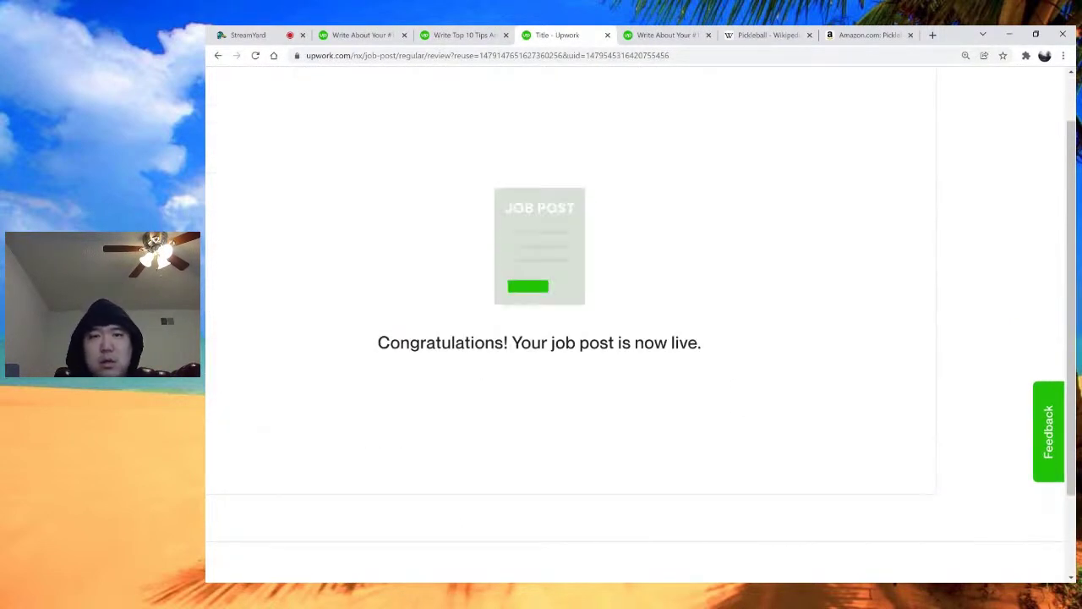
# Open the $5.00 proposal about concerts for the Top 10 Tips article job, read its cover letter, and return to the proposals list
pyautogui.hotkey('ctrl', 'shift', 'Tab')
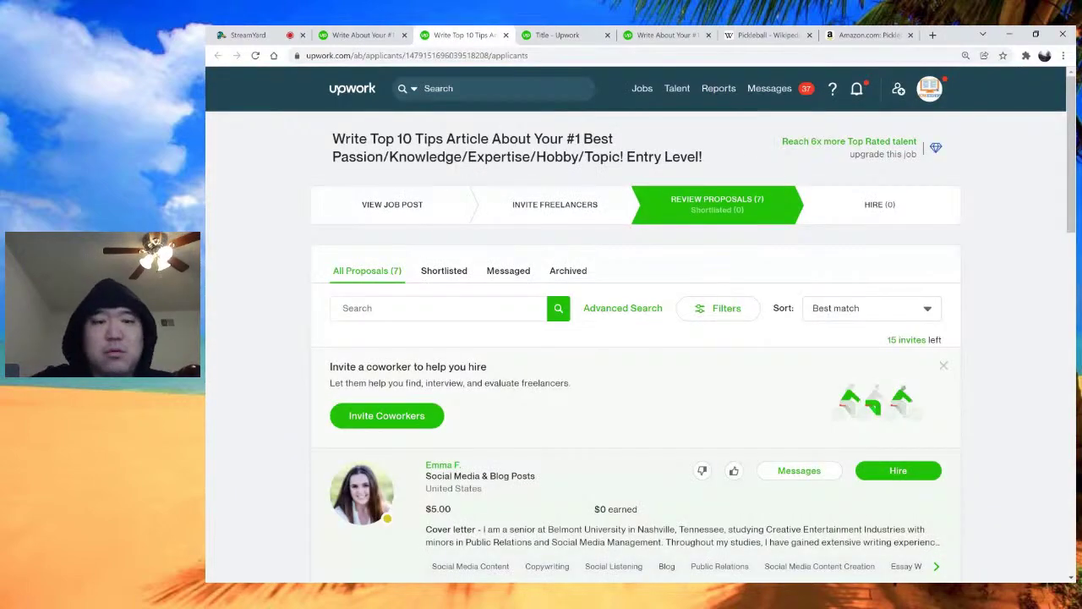
pyautogui.scroll(3, 640, 324)
pyautogui.scroll(-3, 552, 321)
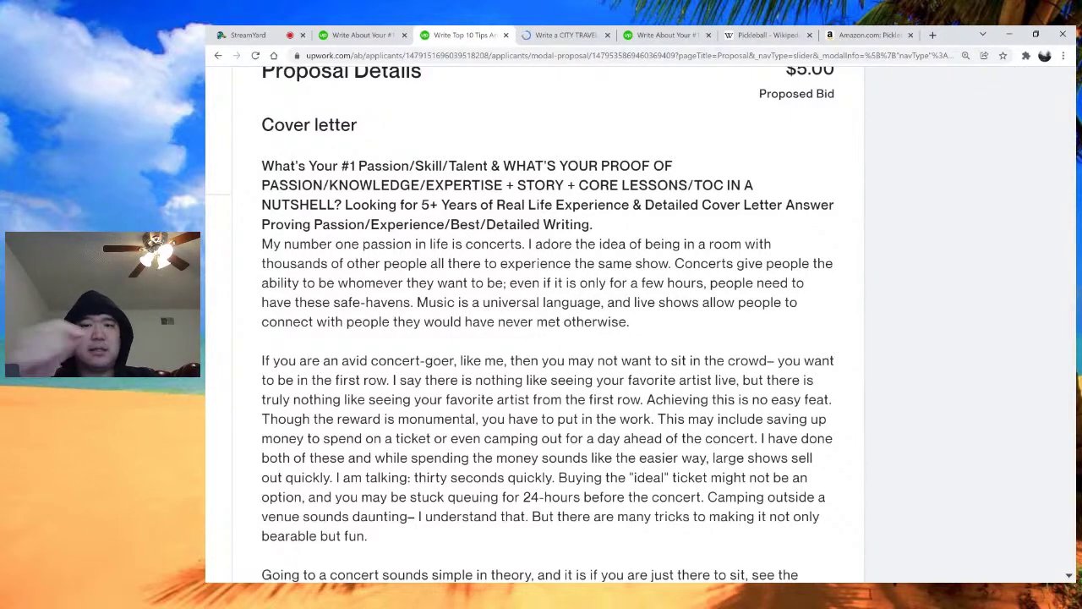
pyautogui.scroll(1, 842, 320)
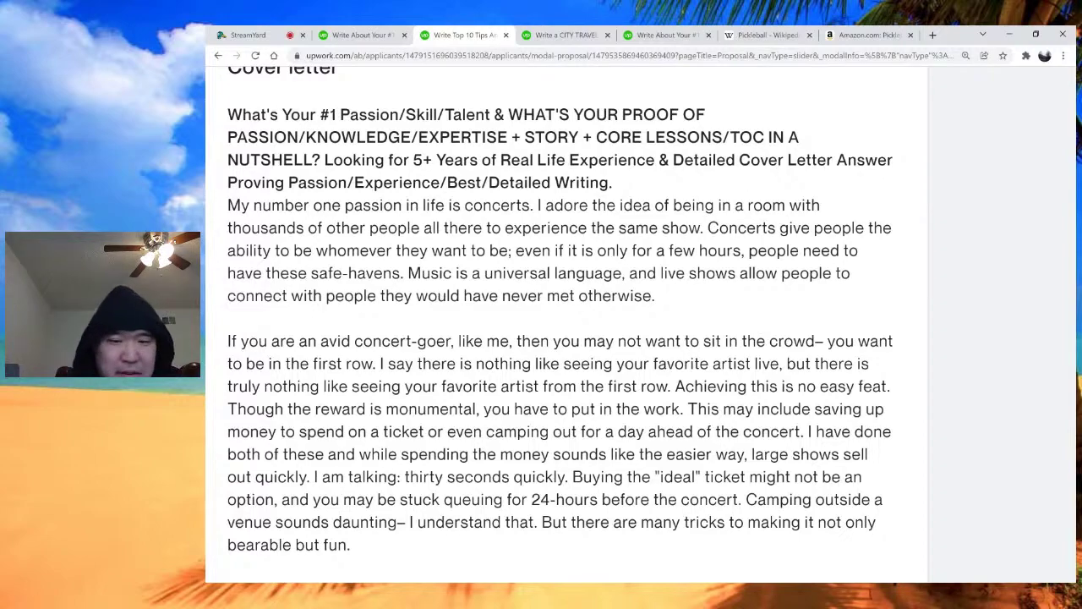
pyautogui.scroll(-1, 566, 321)
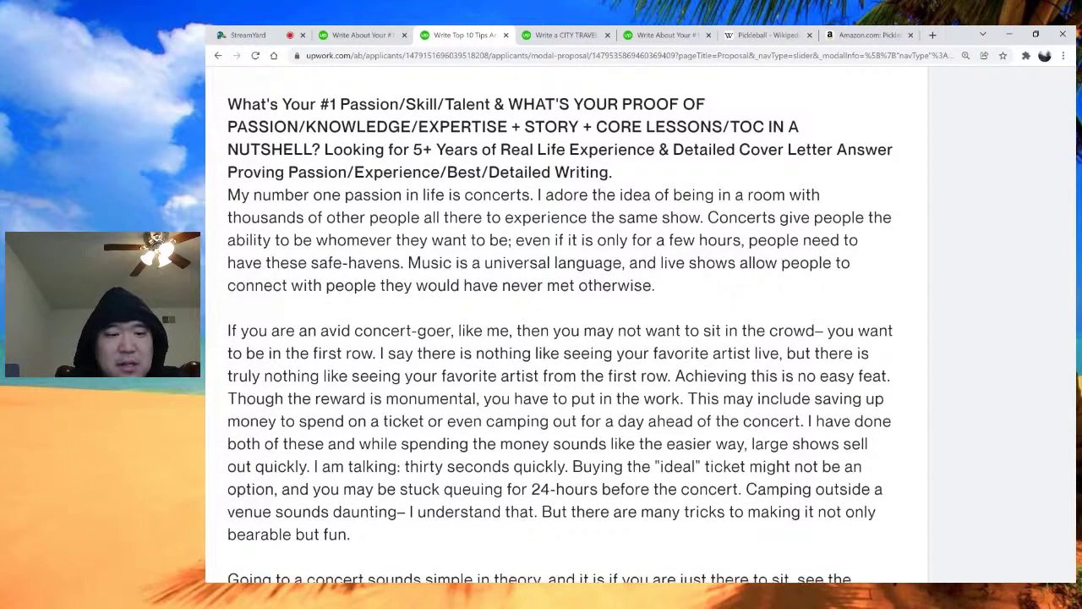
pyautogui.scroll(-1, 558, 330)
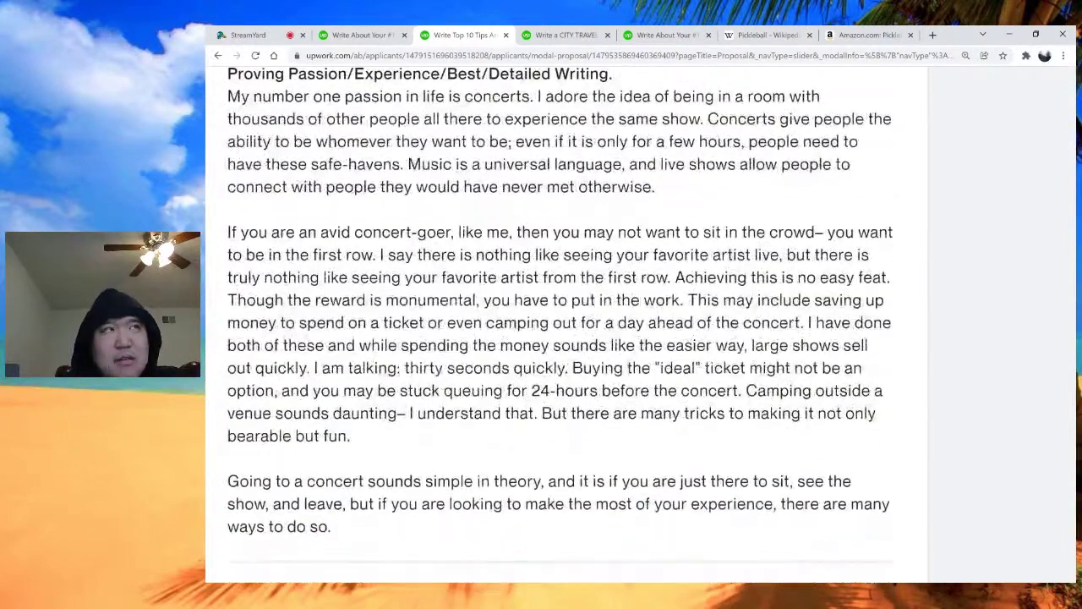
pyautogui.scroll(-1, 566, 324)
pyautogui.scroll(1, 567, 323)
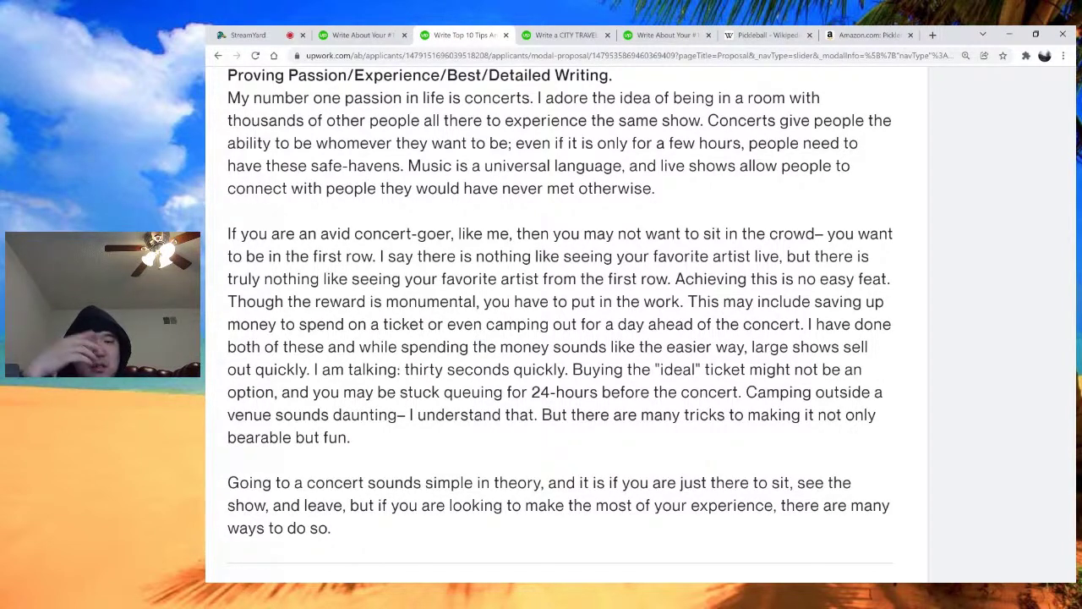
pyautogui.scroll(3, 560, 317)
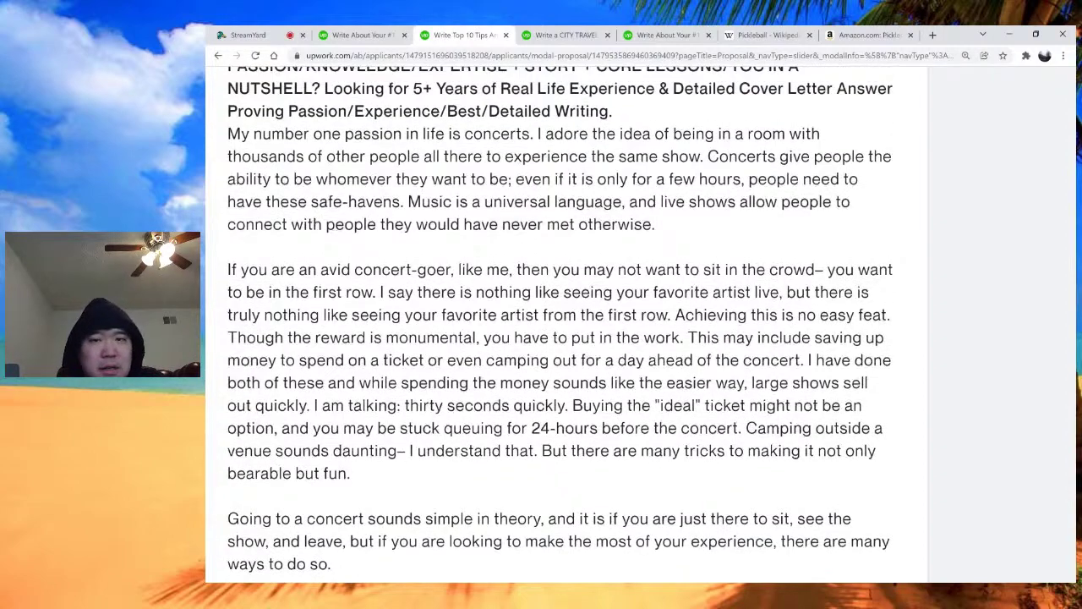
pyautogui.hotkey('alt', 'Left')
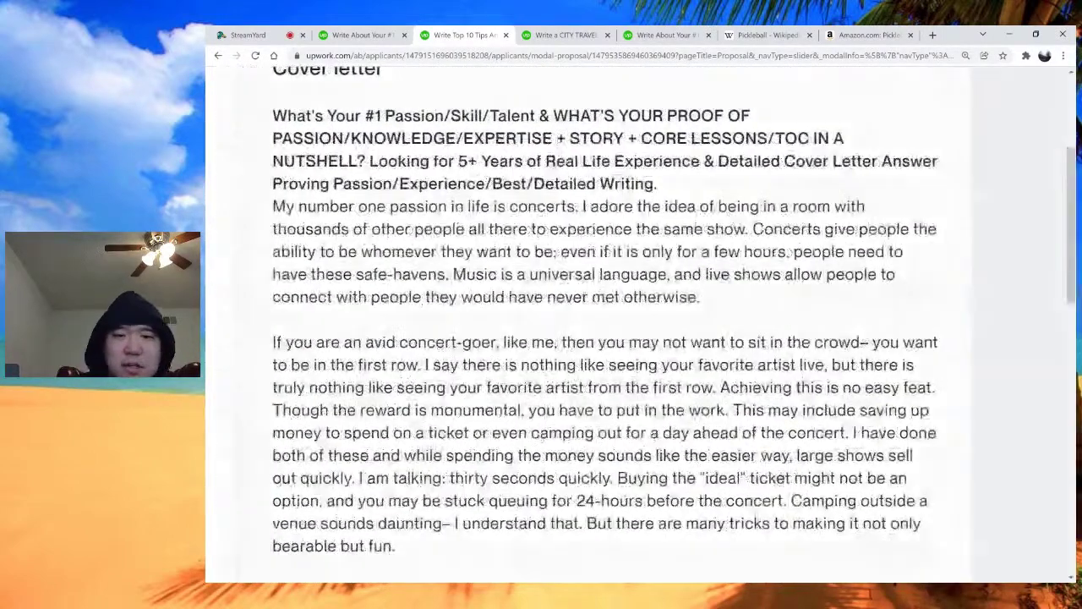
# Open the $10.00 proposal about backyard bird watching and read its cover letter
pyautogui.scroll(-2, 555, 325)
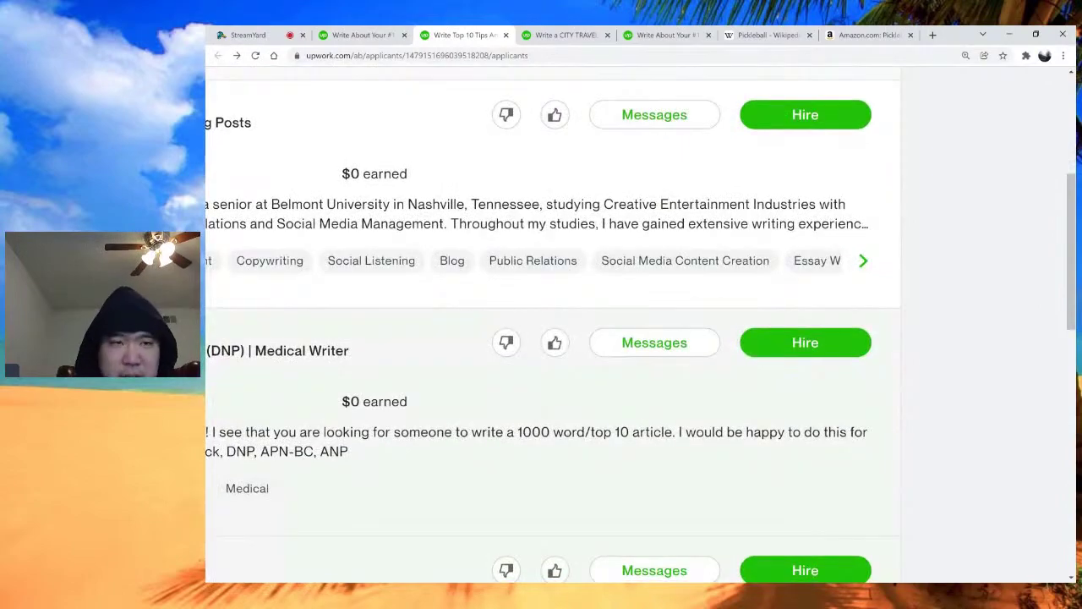
pyautogui.hotkey('alt', 'Right')
pyautogui.scroll(1, 547, 325)
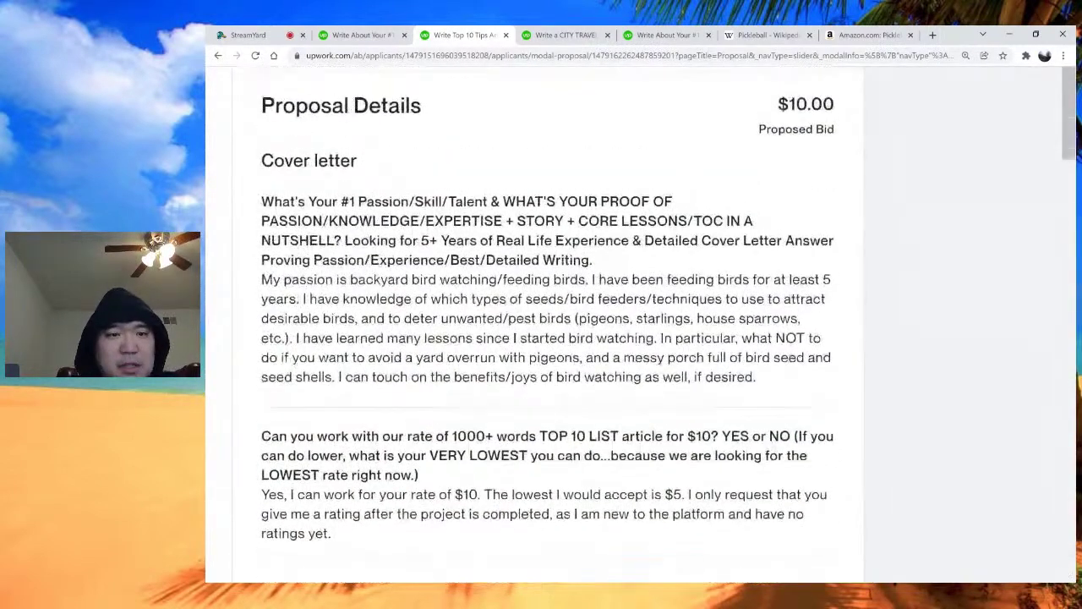
pyautogui.scroll(2, 546, 324)
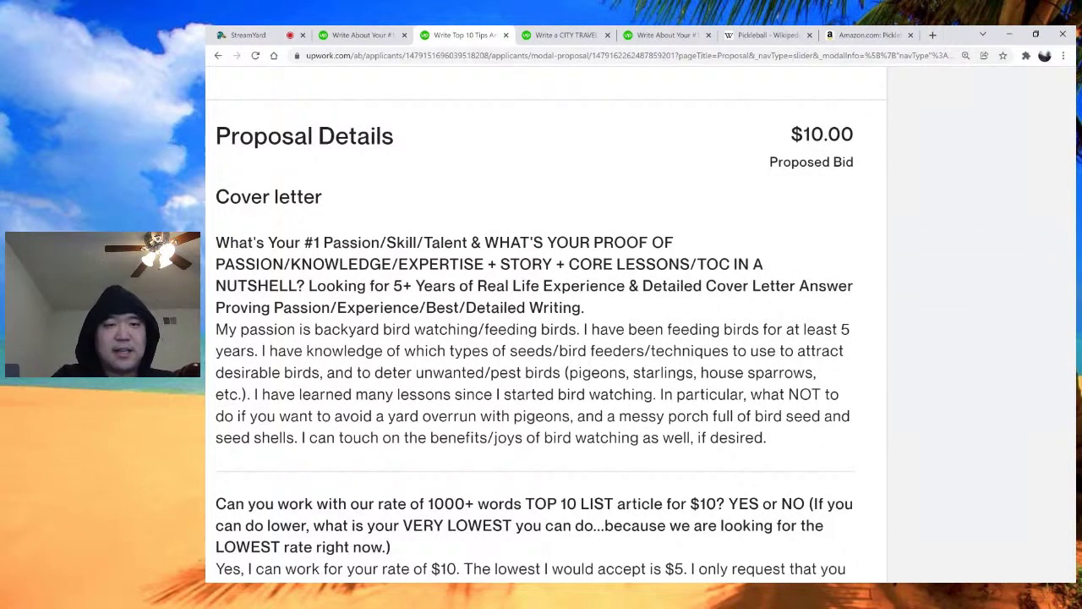
pyautogui.moveTo(315, 329); pyautogui.dragTo(578, 329)
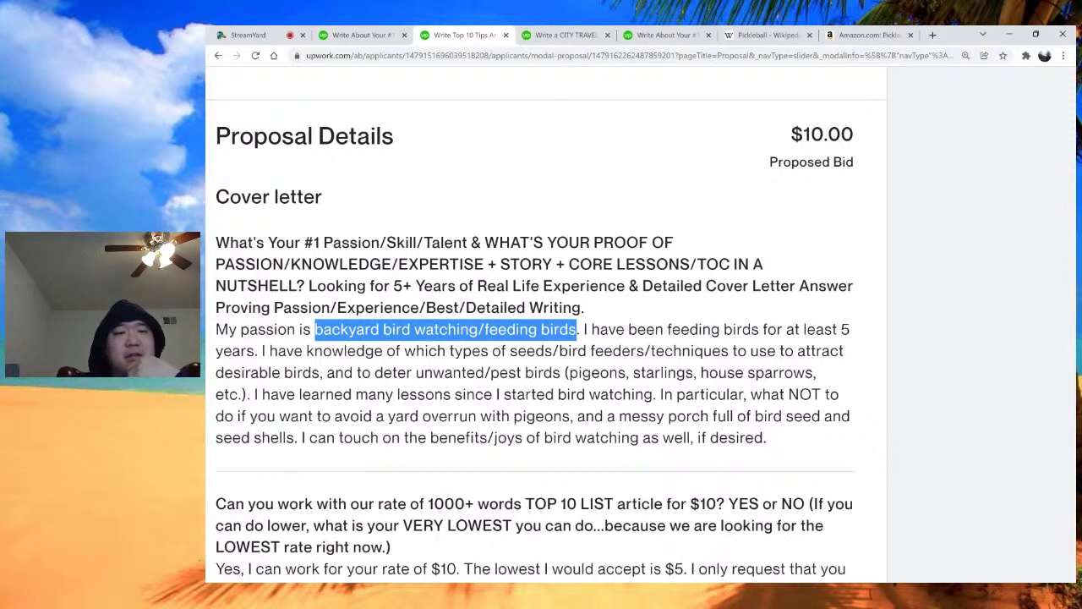
pyautogui.scroll(1, 545, 338)
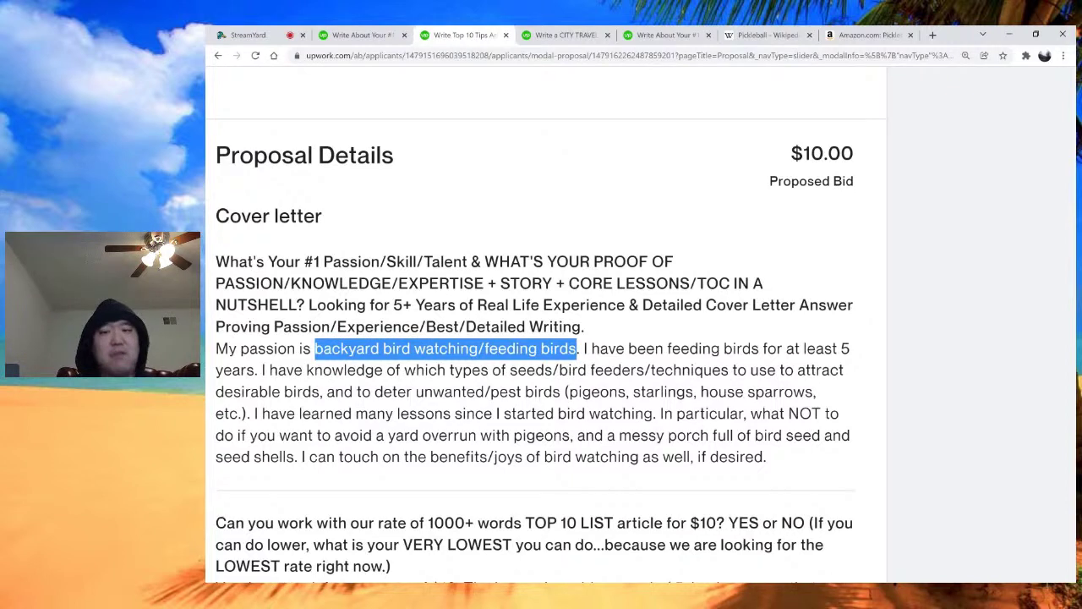
pyautogui.click(445, 348)
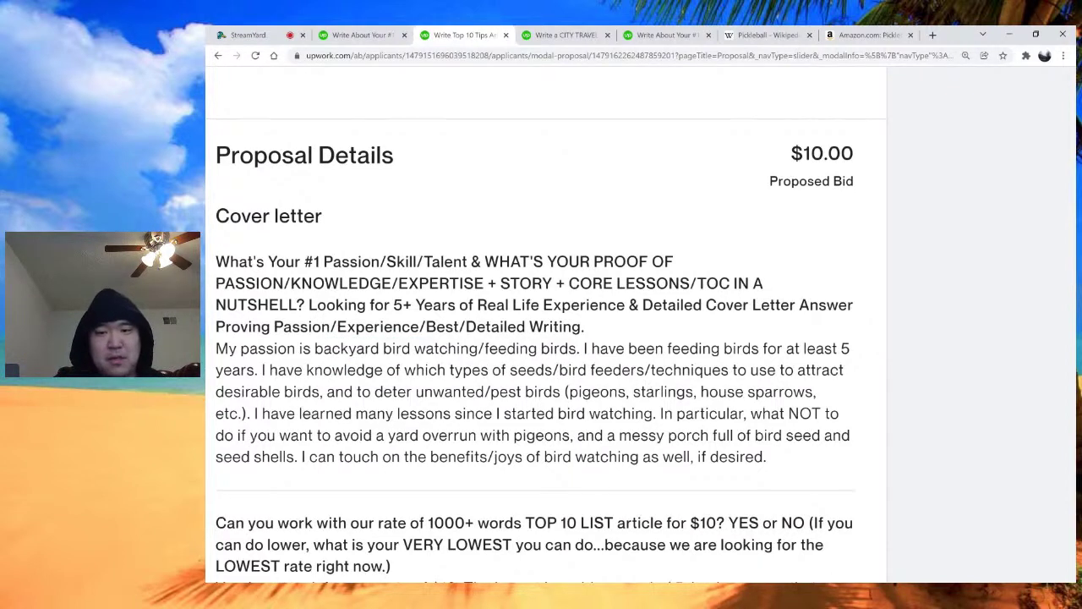
pyautogui.scroll(1, 545, 339)
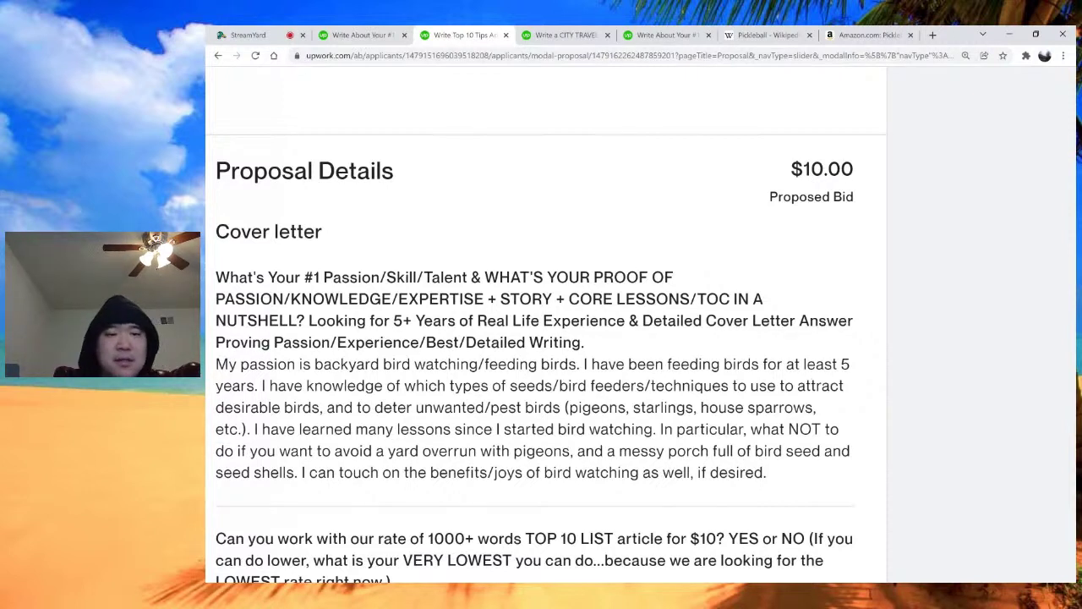
# Check the bird watching applicant's remaining screening answers and save the applicant to the saved1 list
pyautogui.tripleClick(533, 418)
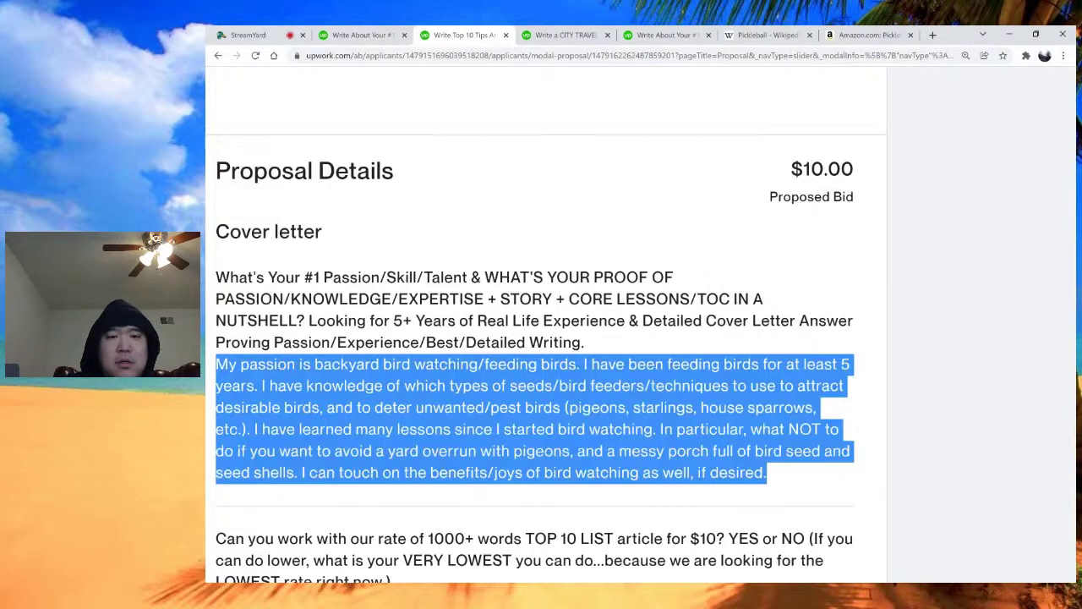
pyautogui.scroll(-7, 533, 322)
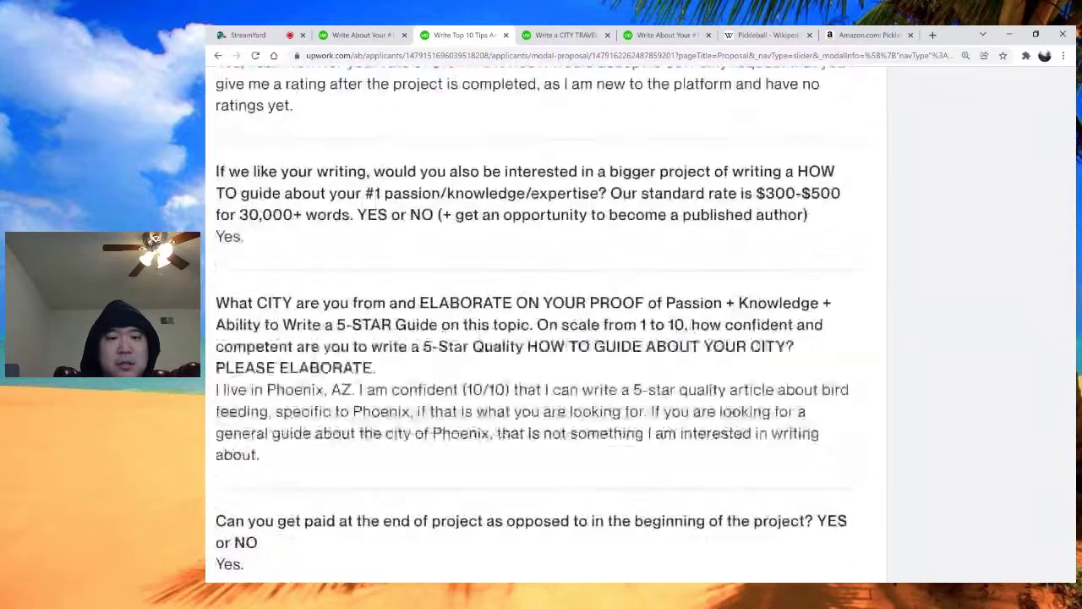
pyautogui.scroll(-3, 532, 321)
pyautogui.scroll(15, 532, 321)
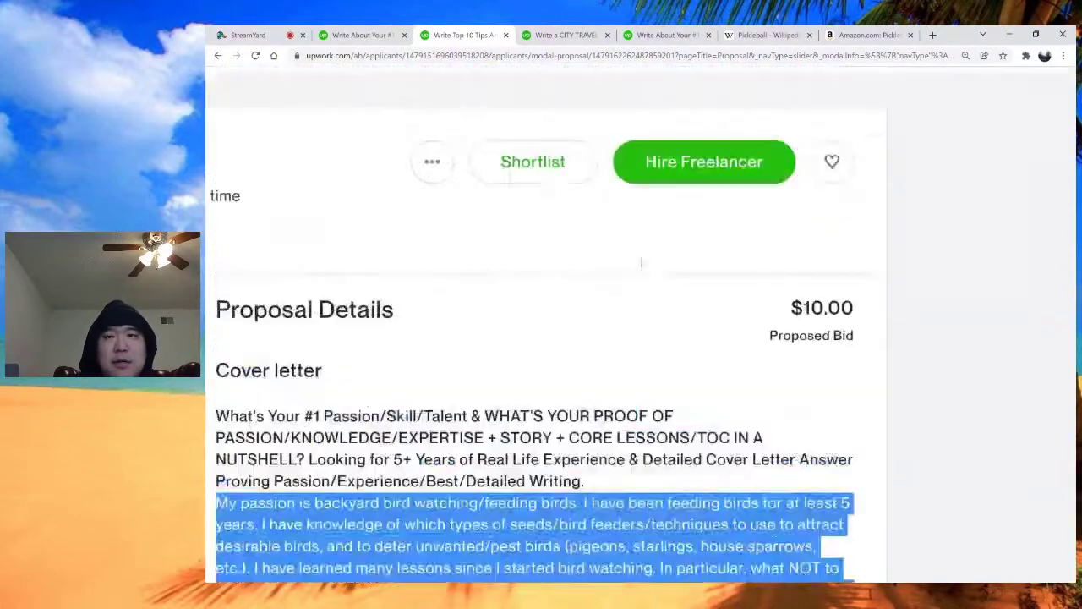
pyautogui.click(832, 223)
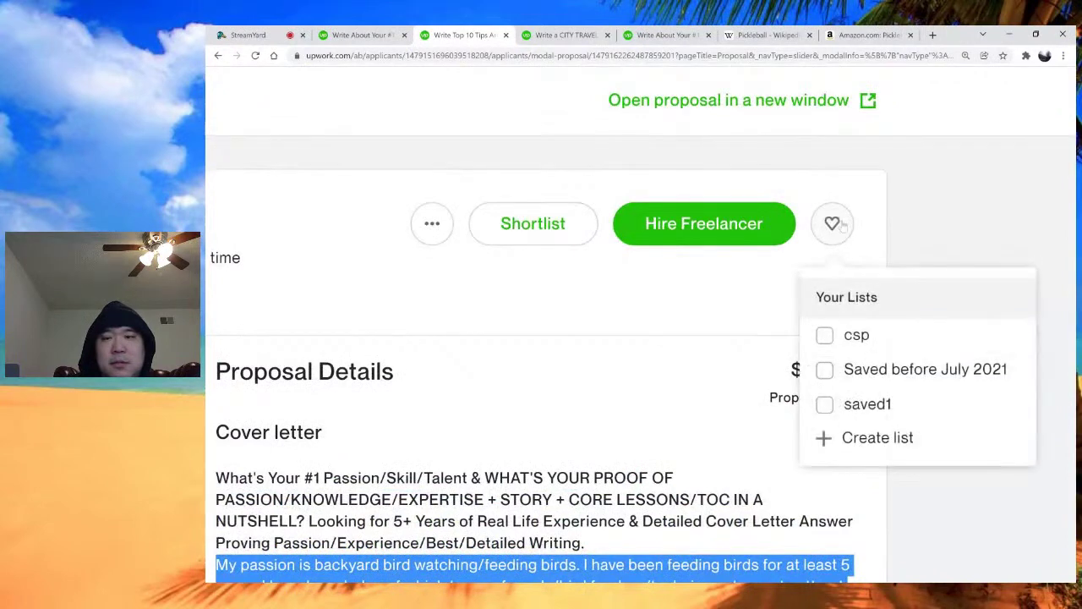
pyautogui.click(825, 404)
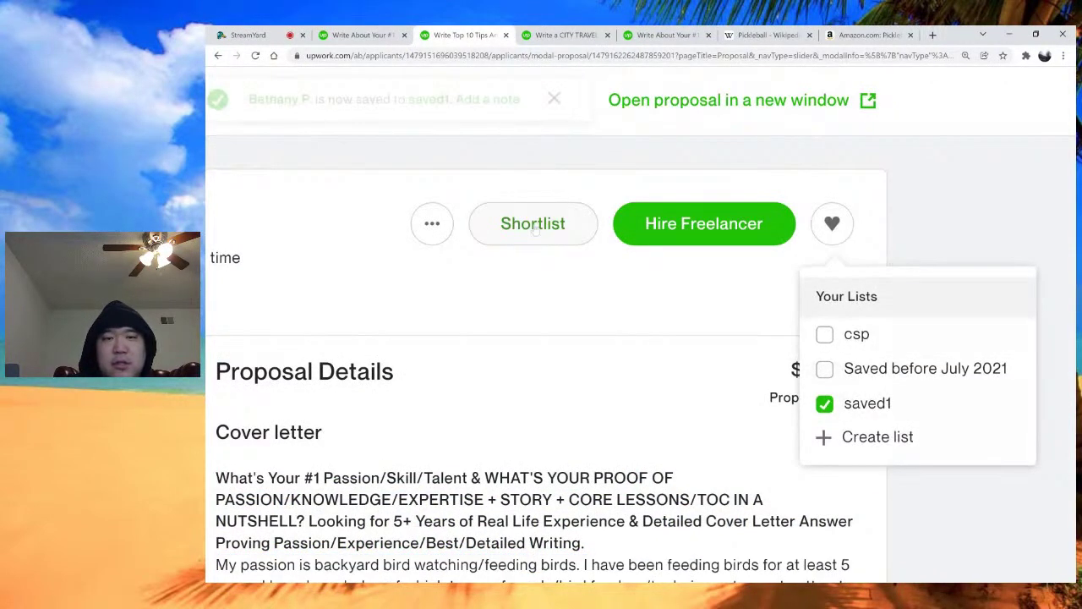
# Shortlist the bird watching applicant and start a note on them containing their cover letter text
pyautogui.click(532, 226)
pyautogui.click(413, 224)
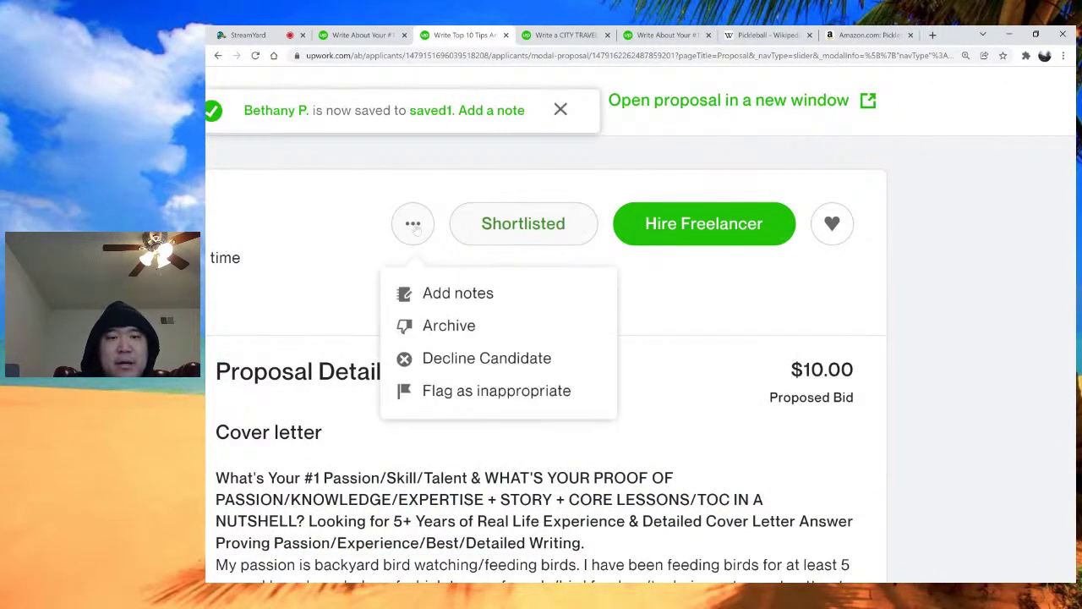
pyautogui.click(460, 297)
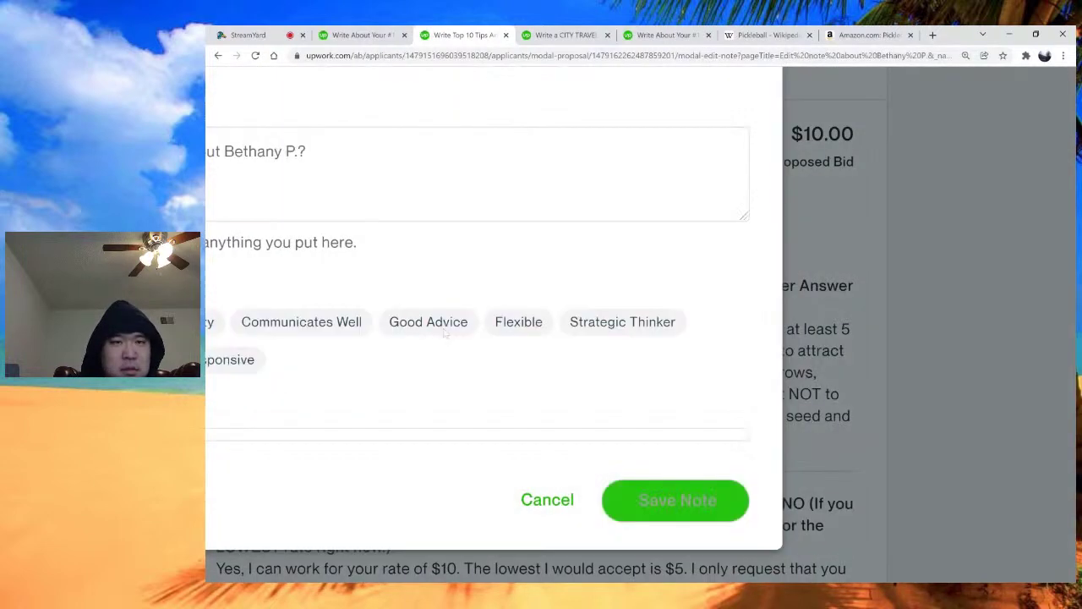
pyautogui.hotkey('ctrl', 'v')
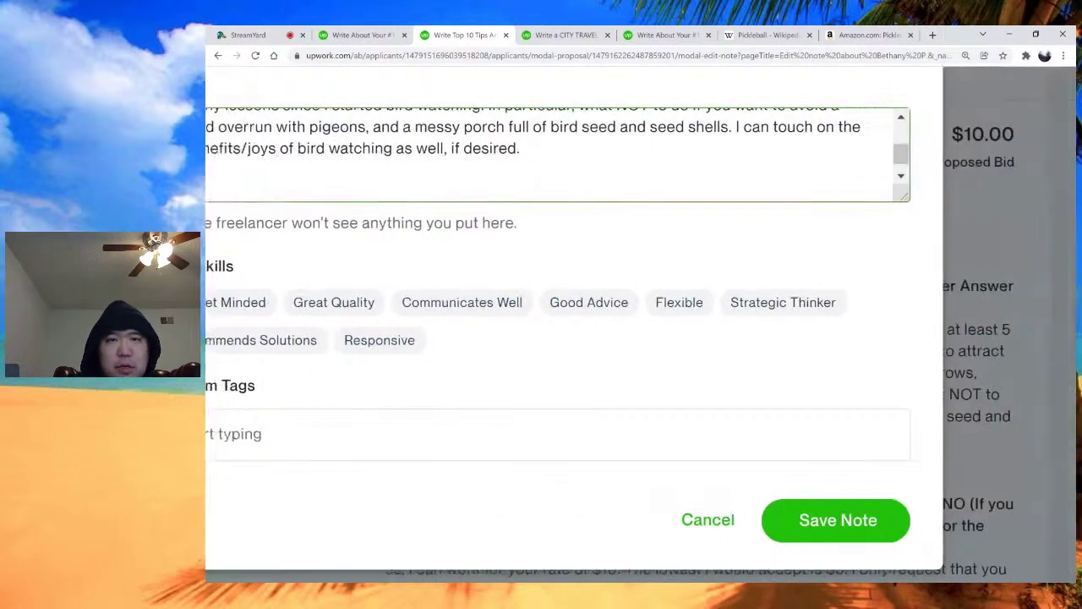
# Add the proposal's web address, ending at the proposal ID, as a new paragraph below the cover letter text in the note
pyautogui.click(683, 56)
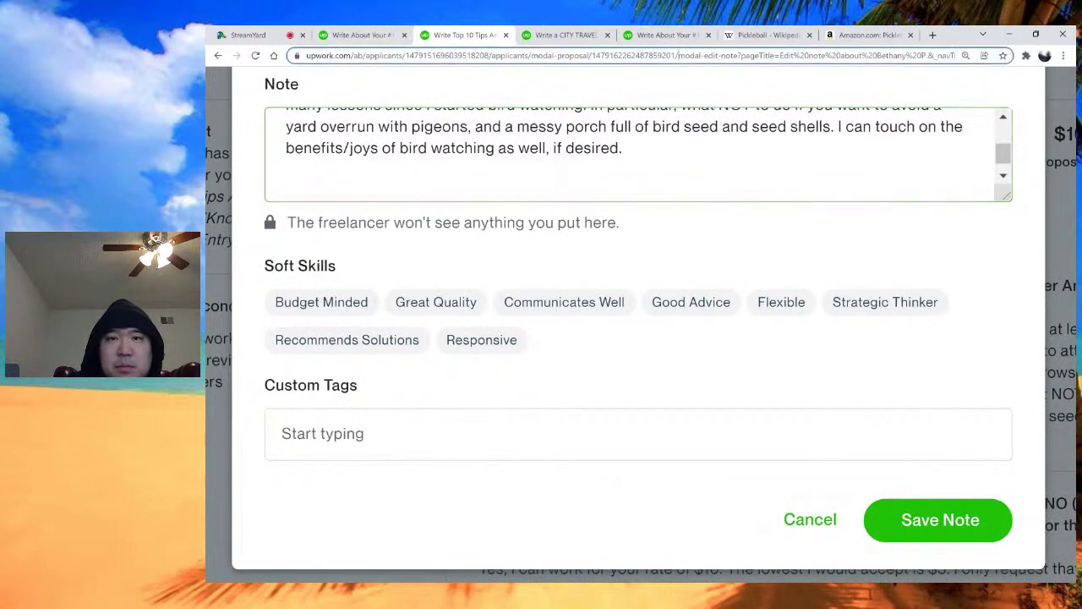
pyautogui.click(676, 93)
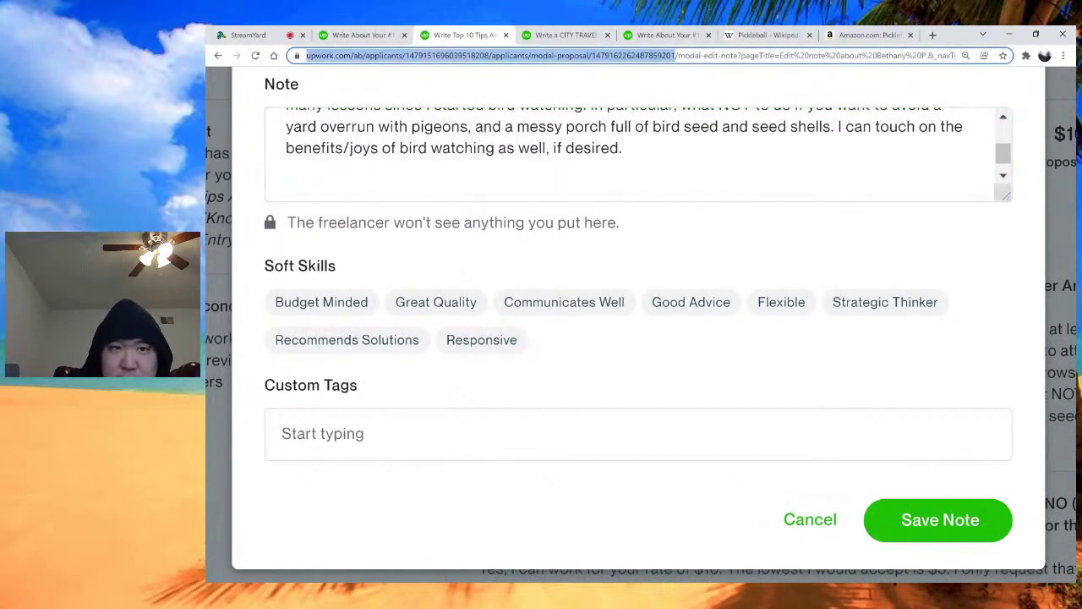
pyautogui.press('Return')
pyautogui.press('Return')
pyautogui.hotkey('ctrl', 'v')
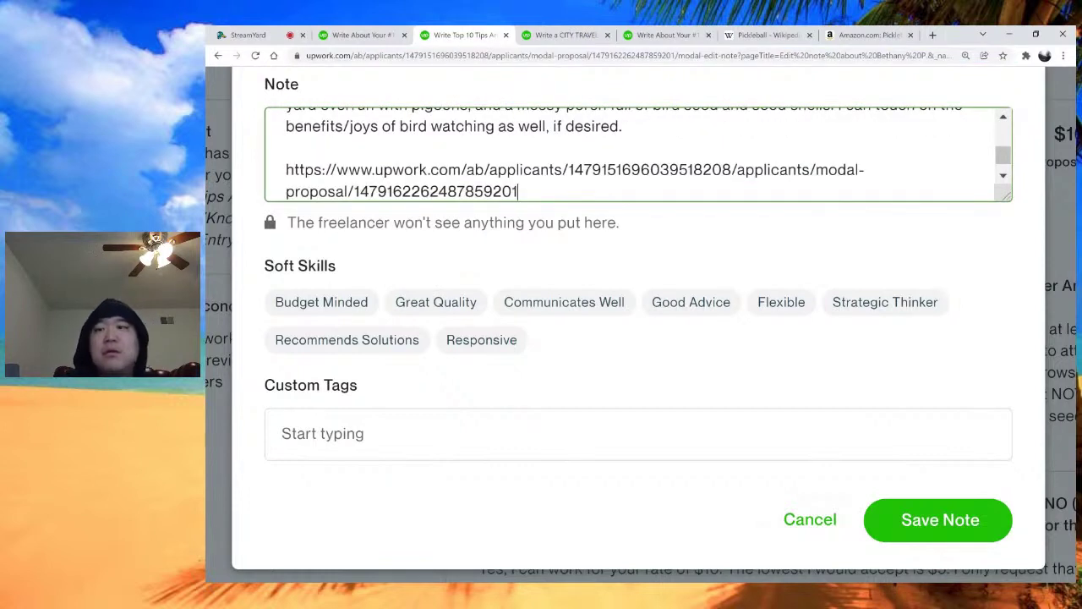
# Enlarge the note field and add the title line "HowExpert Guide to Birdwatching: 101" below the proposal link
pyautogui.hotkey('alt', 'Tab')
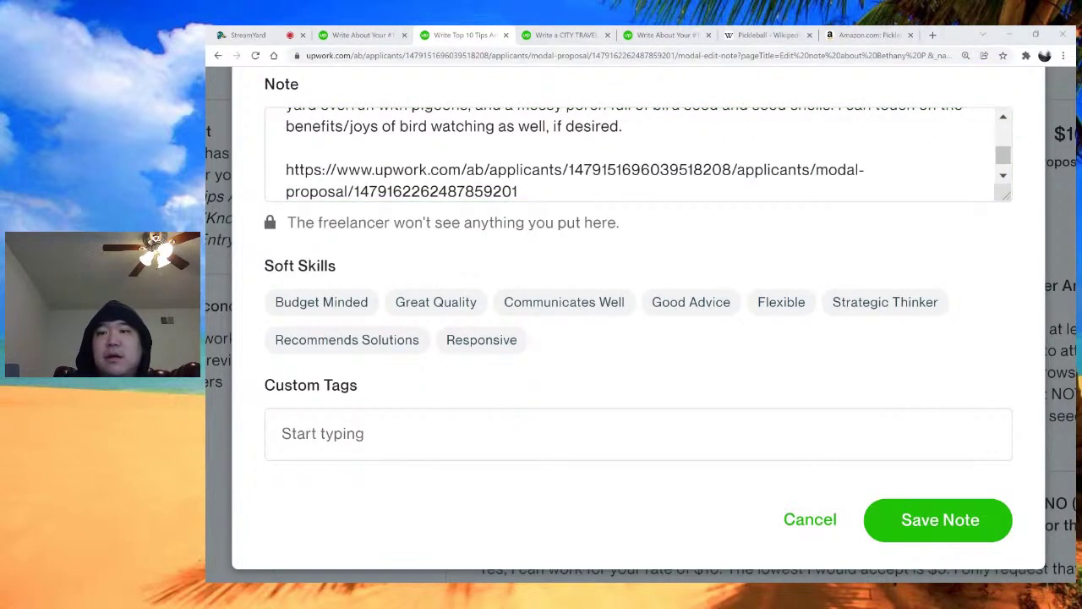
pyautogui.moveTo(1005, 195); pyautogui.dragTo(1008, 296)
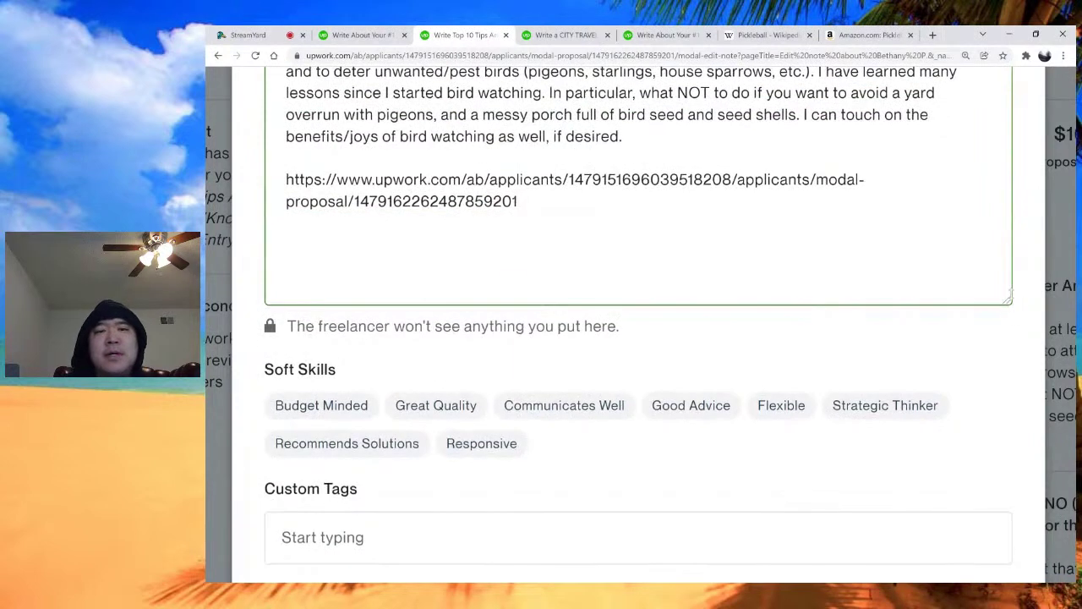
pyautogui.press('Return')
pyautogui.press('Return')
pyautogui.write('HowExpert ')
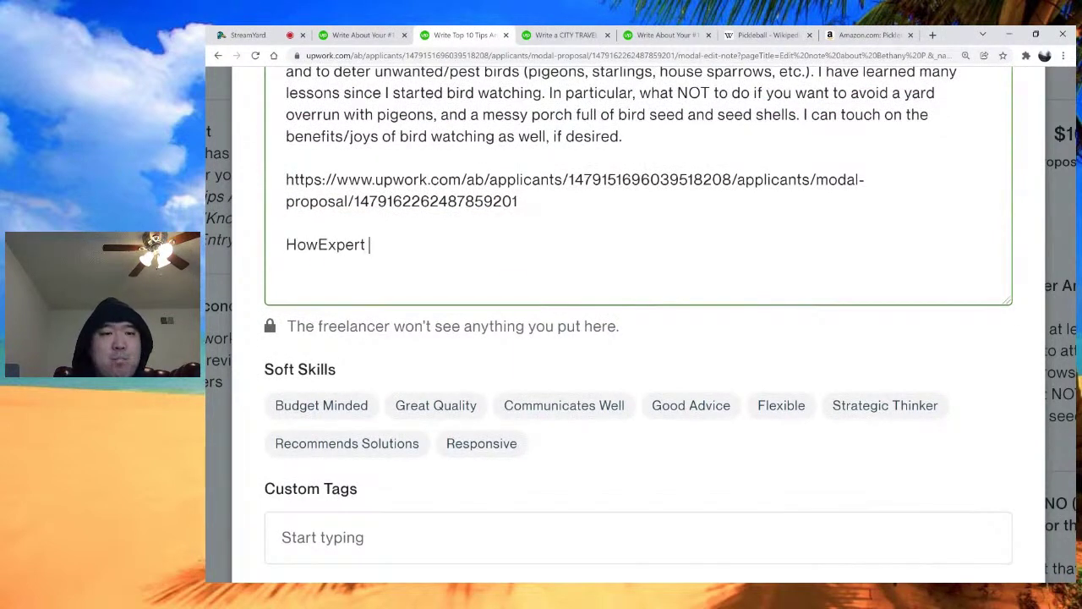
pyautogui.write('Guide to Bir')
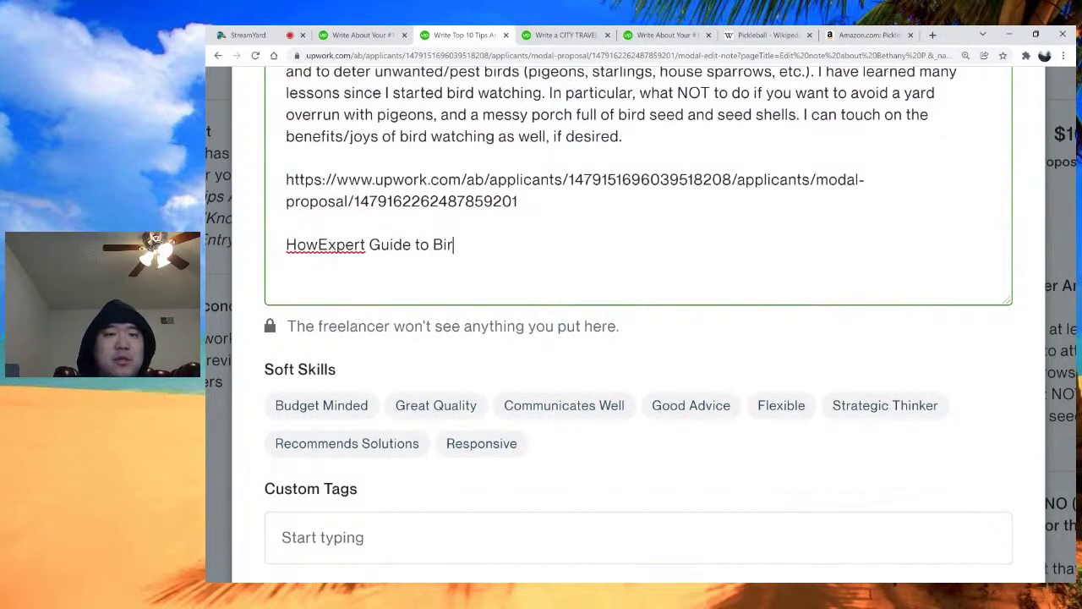
pyautogui.write('dwatching:')
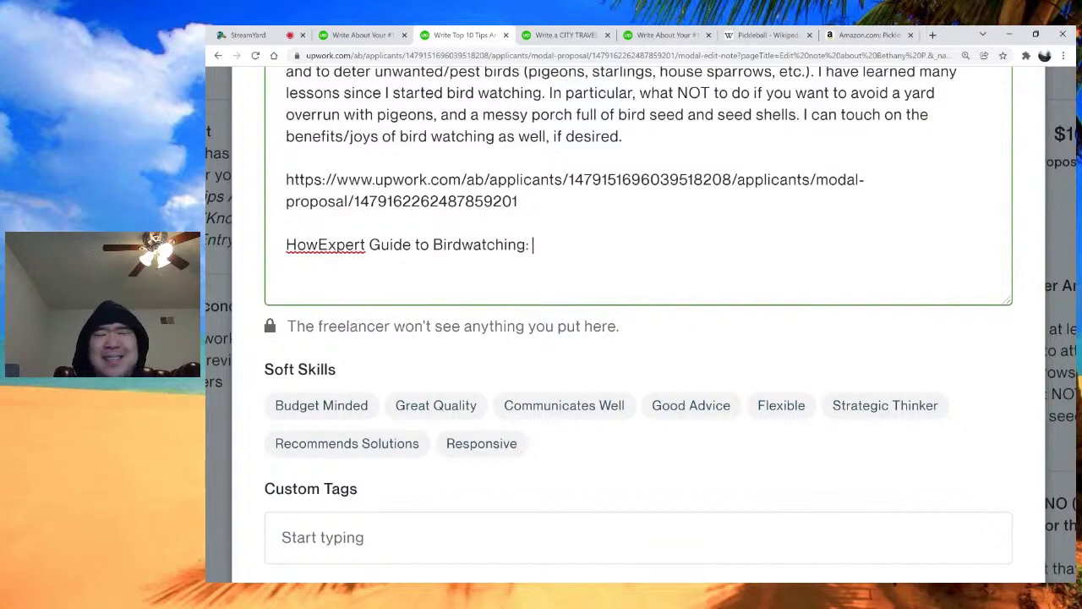
pyautogui.scroll(2, 1028, 241)
pyautogui.scroll(-1, 1028, 241)
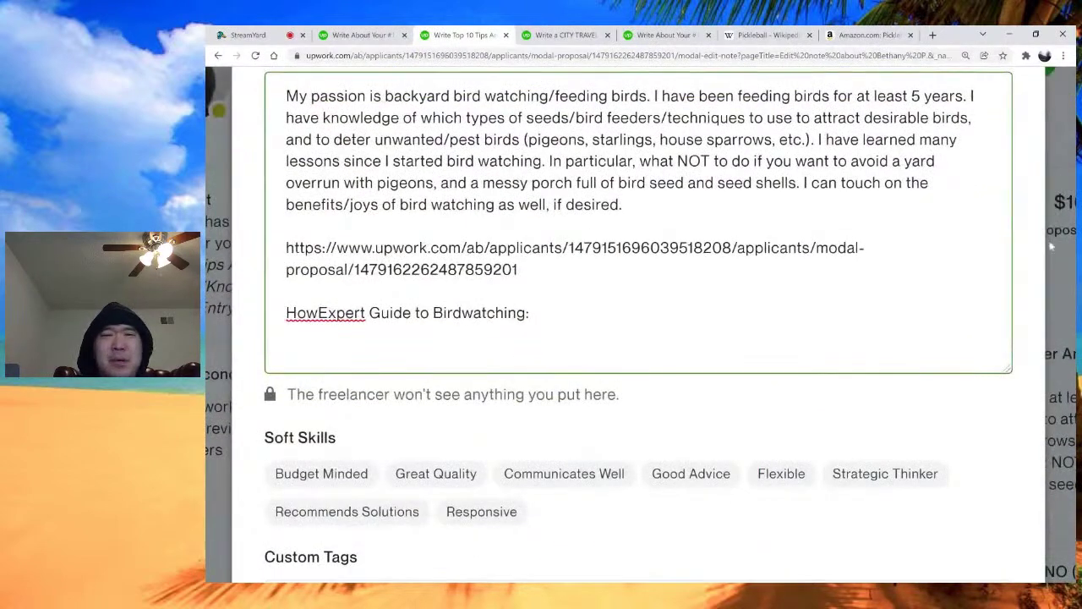
pyautogui.hscroll(1, 1051, 246)
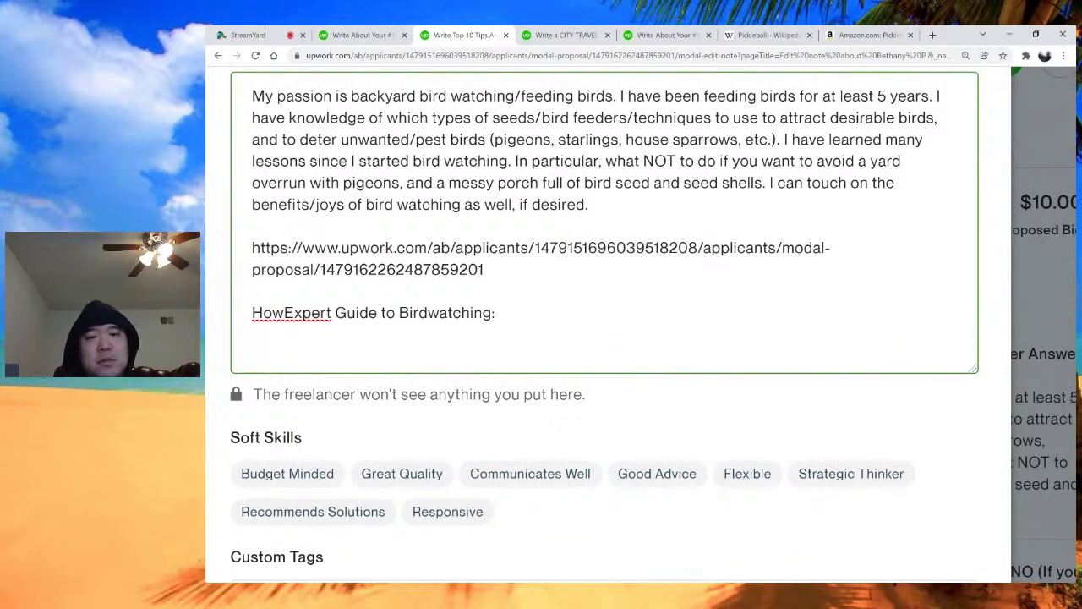
pyautogui.write('101')
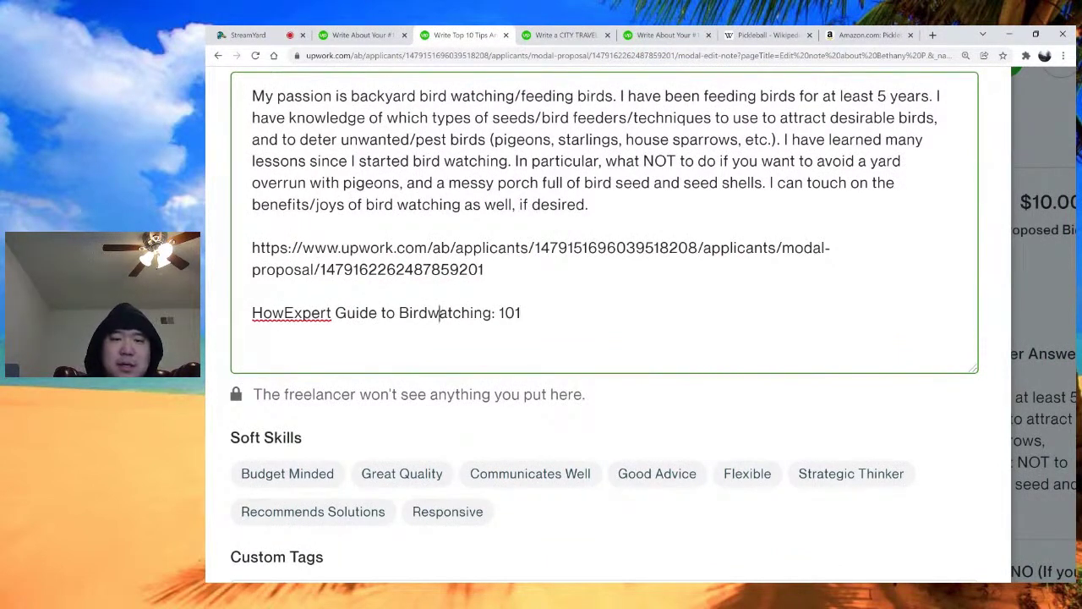
# Copy "Birdwatching" from the note's title line and look up that article on Wikipedia
pyautogui.doubleClick(440, 313)
pyautogui.hotkey('ctrl', 'c')
pyautogui.hotkey('alt', 'Tab')
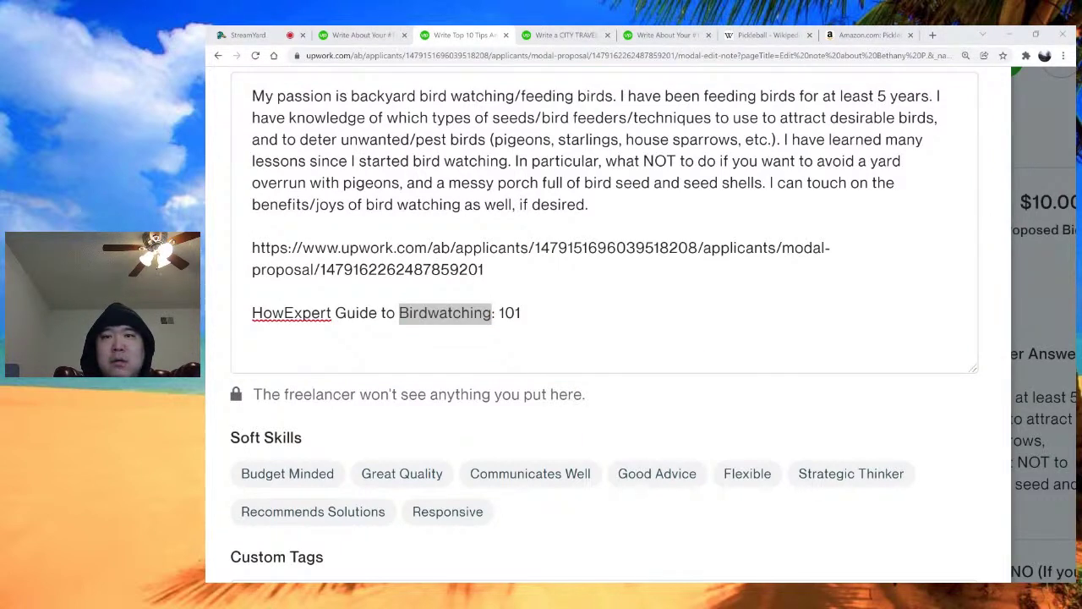
pyautogui.click(778, 37)
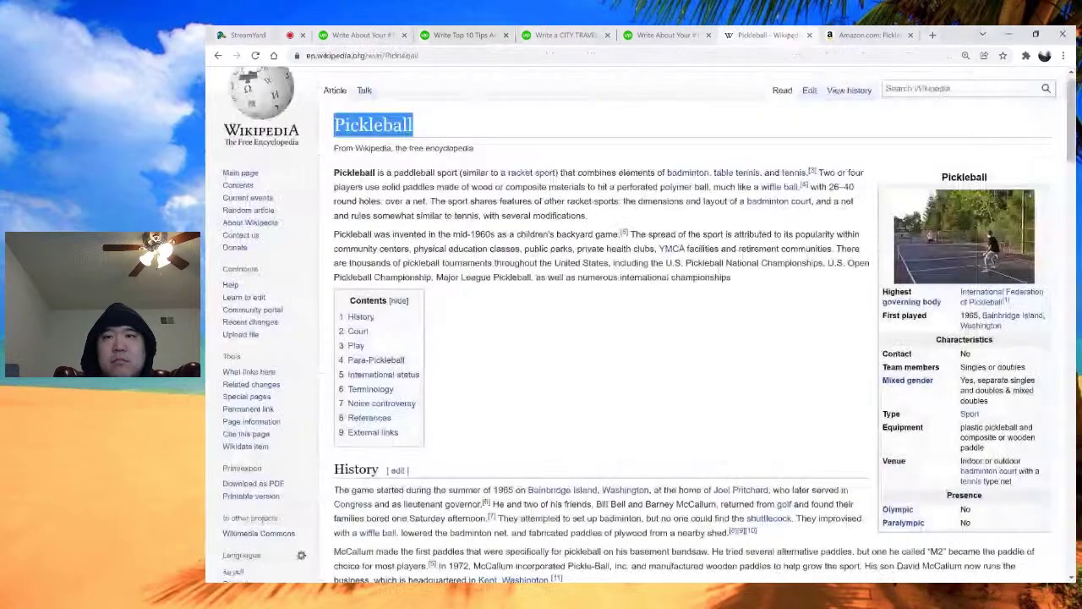
pyautogui.click(947, 88)
pyautogui.hotkey('ctrl', 'v')
pyautogui.press('Return')
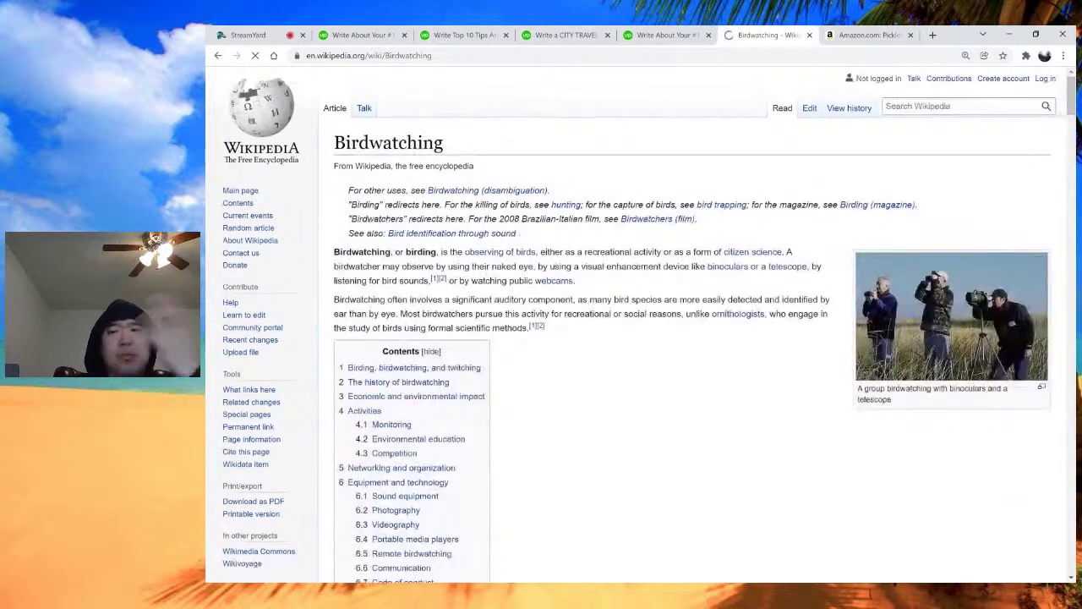
# Search Wikipedia for "Backyard birdwatching"
pyautogui.click(924, 106)
pyautogui.hotkey('ctrl', 'v')
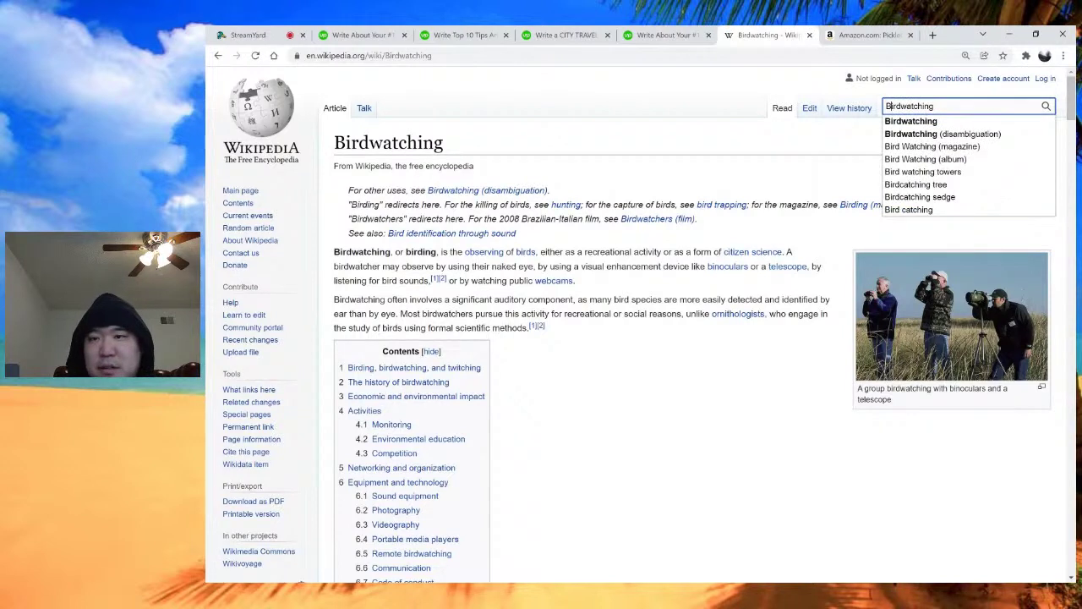
pyautogui.write('ackyard b')
pyautogui.press('Return')
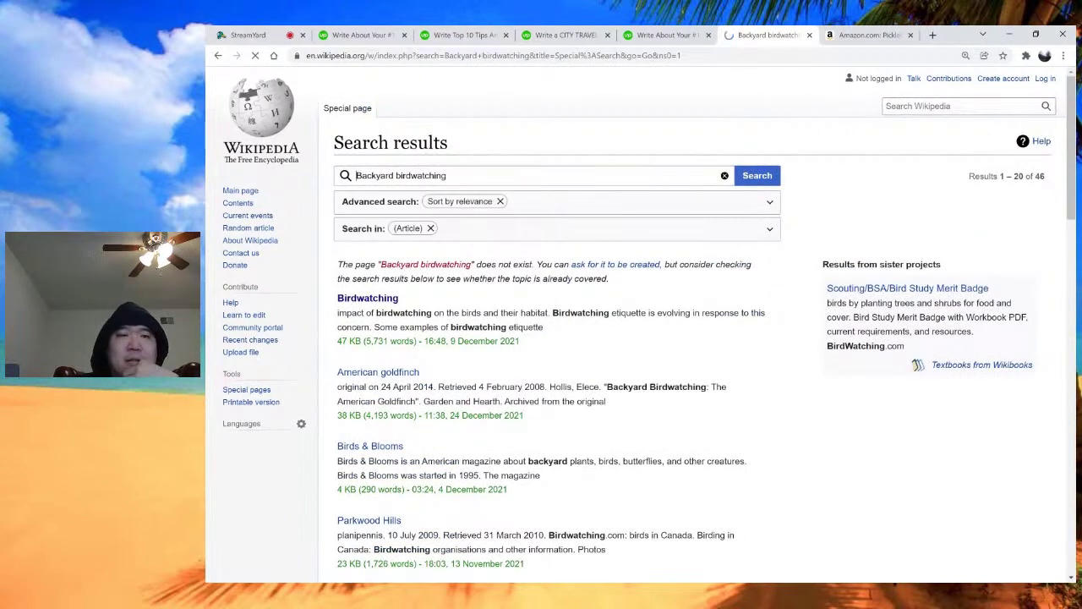
# Return to the Birdwatching article and skim its contents list and opening section
pyautogui.click(217, 56)
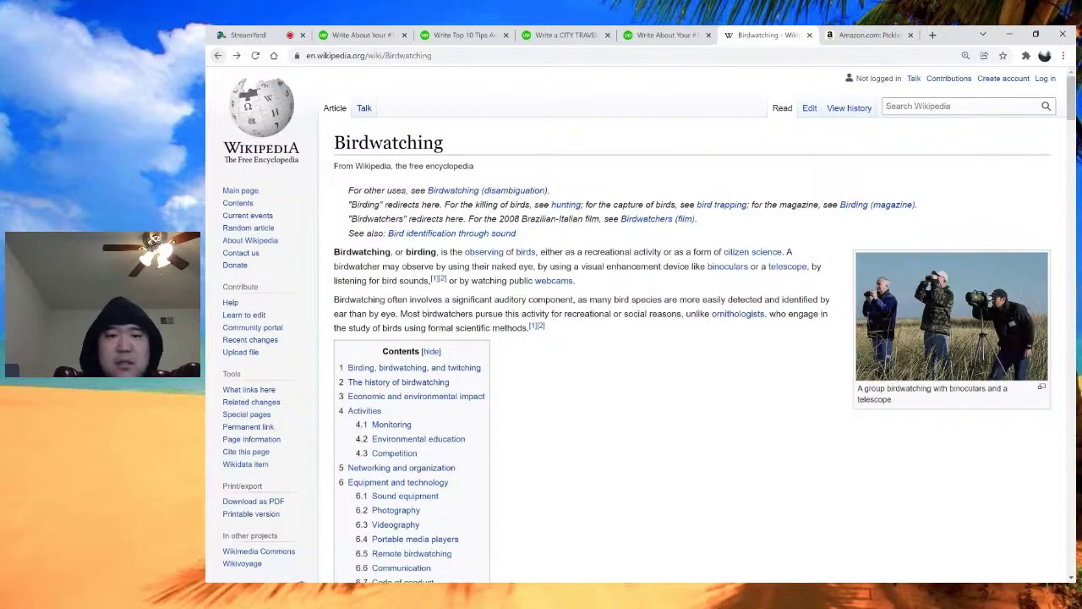
pyautogui.scroll(-1, 640, 325)
pyautogui.scroll(-5, 640, 325)
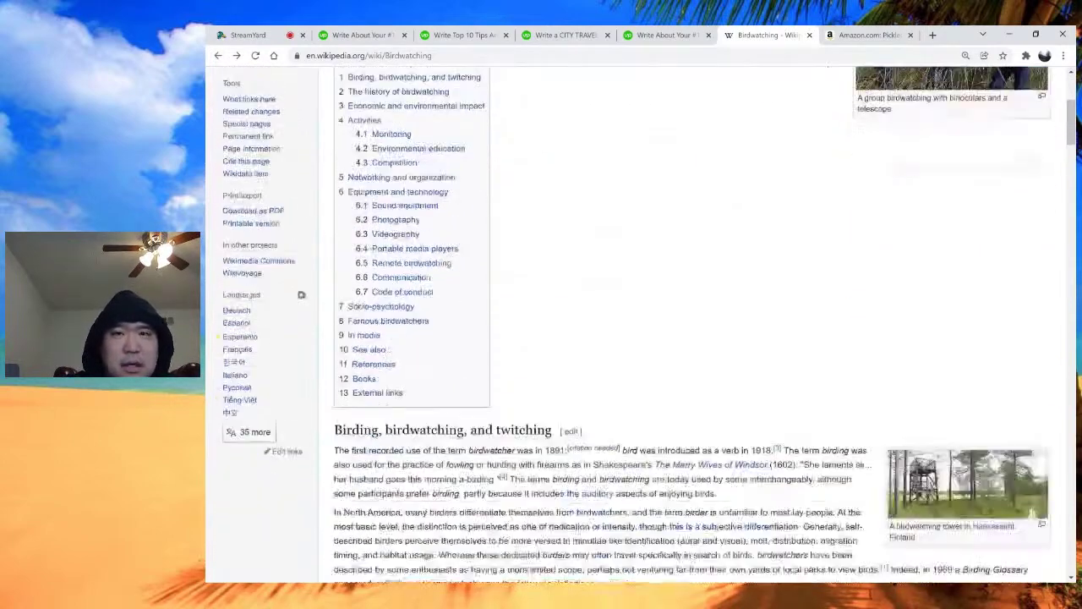
pyautogui.scroll(3, 640, 325)
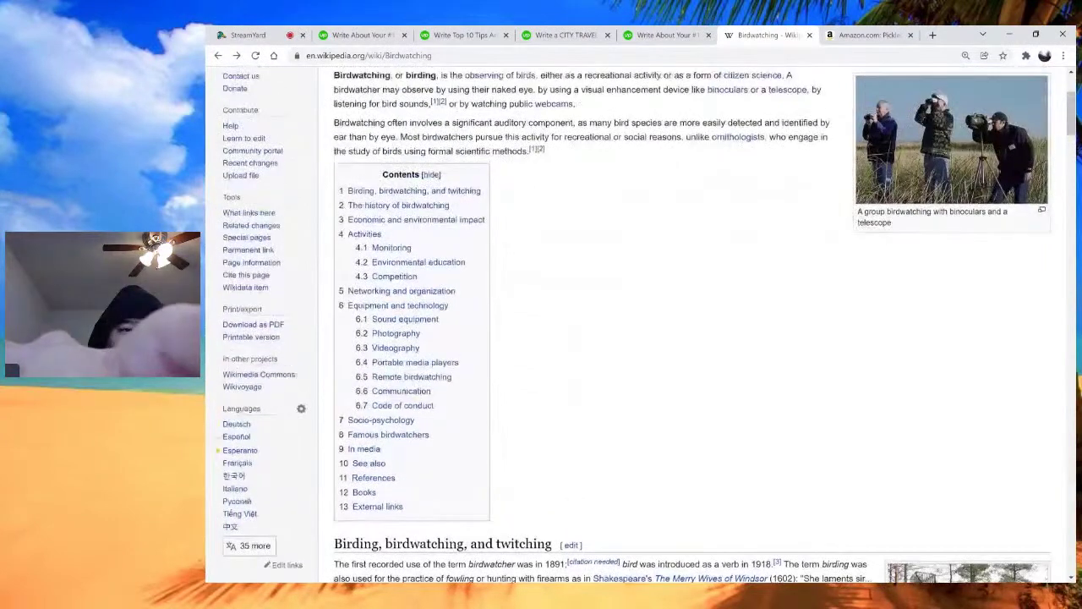
# Return to the bird watching applicant's note in the Top 10 Tips job and save it
pyautogui.hotkey('ctrl', 'shift', 'Tab')
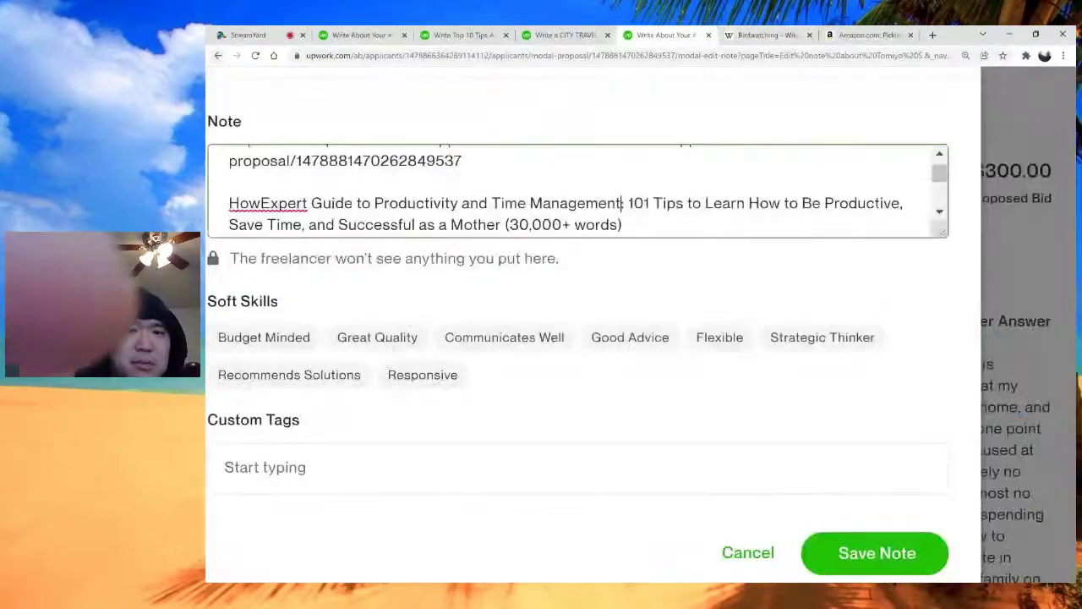
pyautogui.hotkey('ctrl', 'shift', 'Tab')
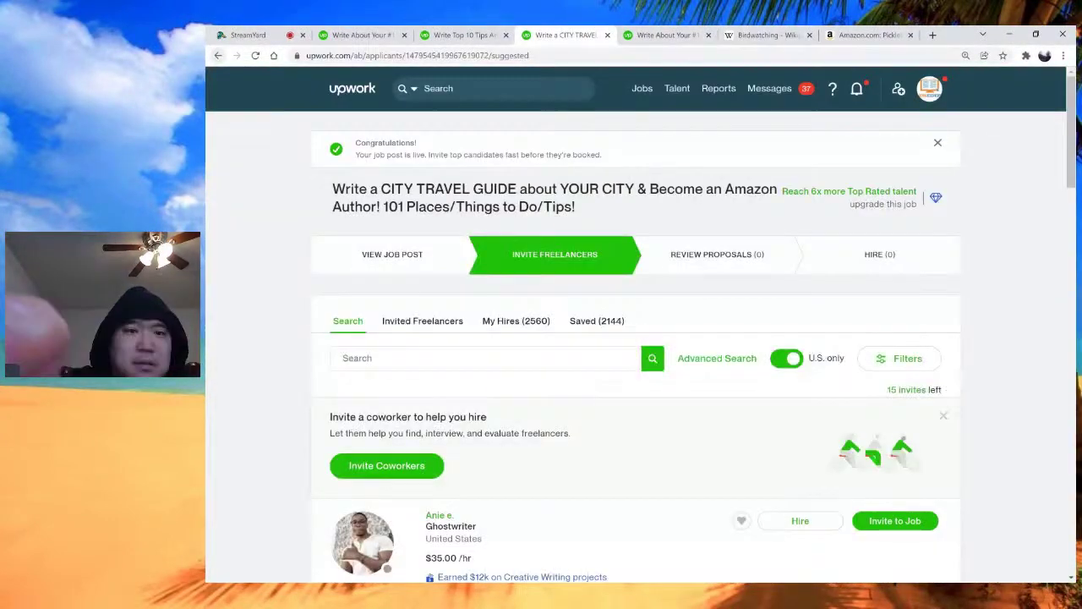
pyautogui.hotkey('ctrl', 'shift', 'Tab')
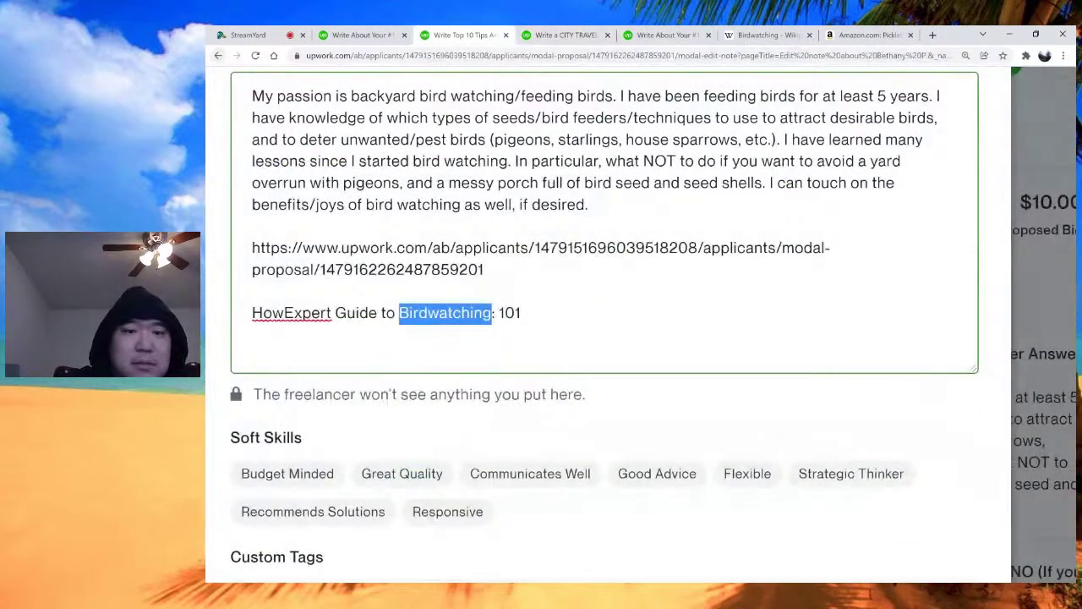
pyautogui.click(517, 315)
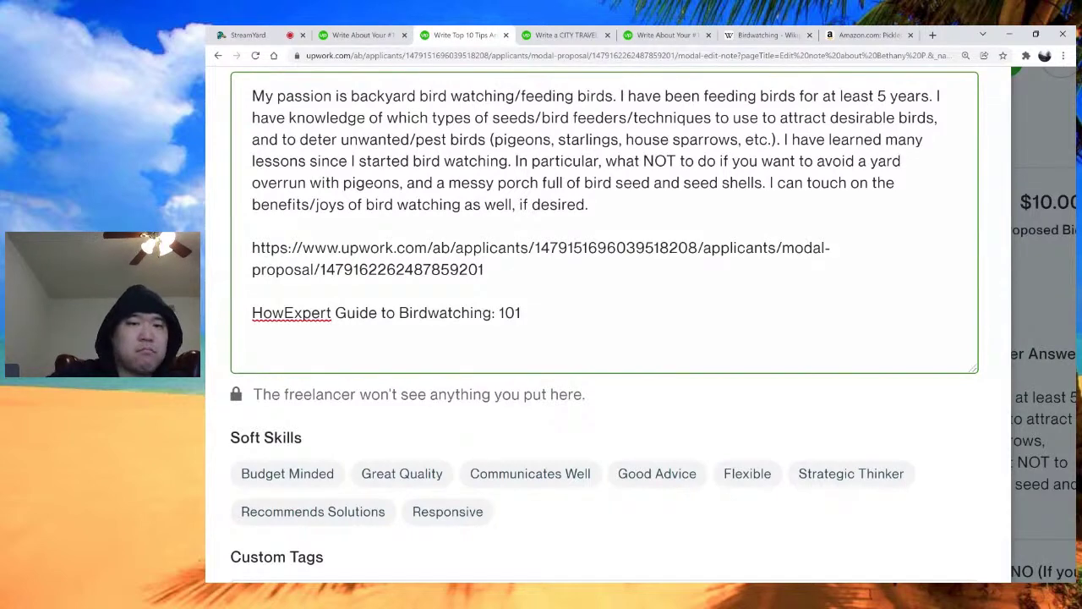
pyautogui.scroll(-1, 605, 322)
pyautogui.scroll(-3, 604, 321)
pyautogui.click(905, 498)
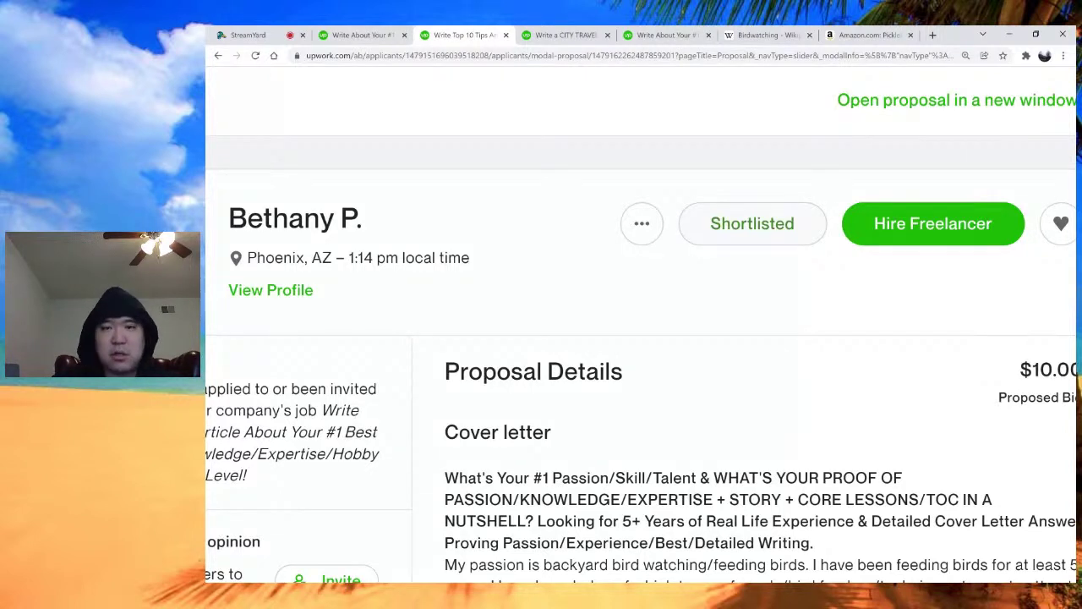
# Leave the bird watching applicant's proposal and return to the Top 10 Tips article proposals list
pyautogui.scroll(-3, 641, 325)
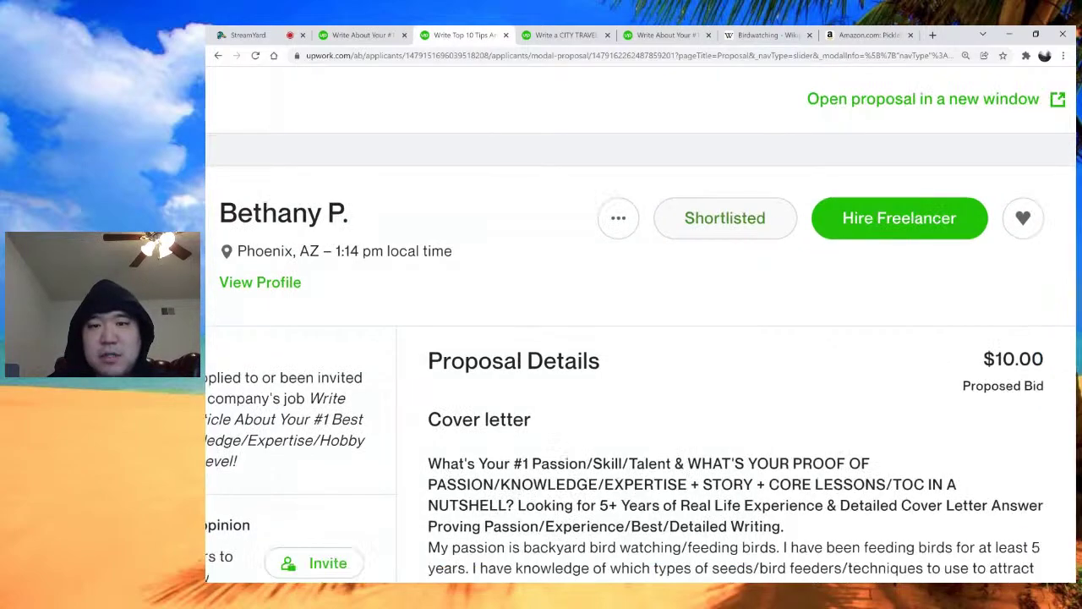
pyautogui.scroll(2, 640, 325)
pyautogui.hscroll(-1, 641, 324)
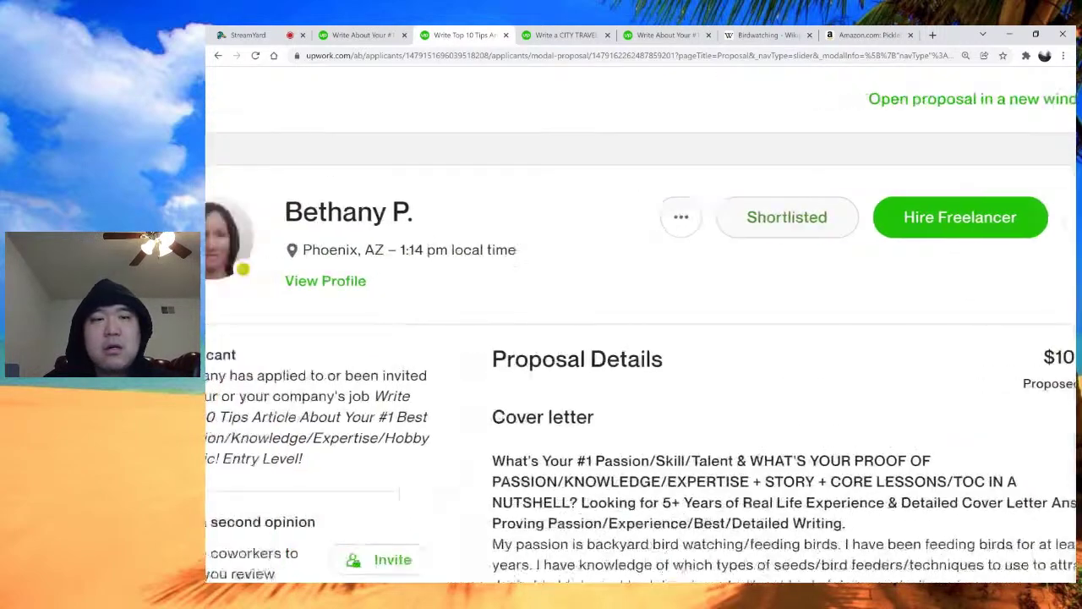
pyautogui.hscroll(1, 641, 325)
pyautogui.hscroll(-1, 641, 324)
pyautogui.hscroll(-3, 640, 324)
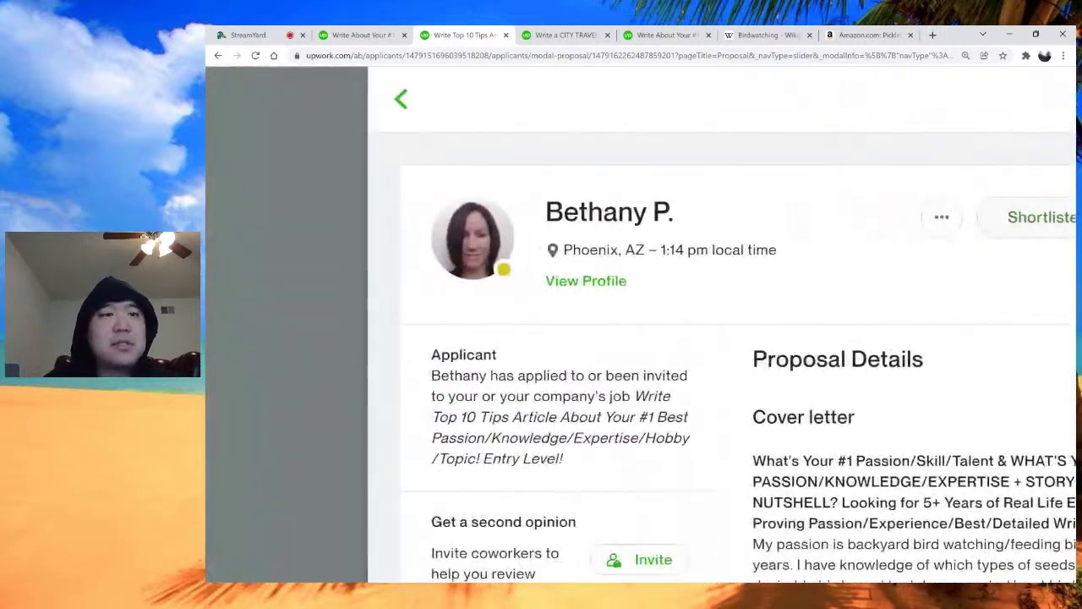
pyautogui.hscroll(1, 641, 325)
pyautogui.click(386, 99)
# Find the proposal whose applicant's passion is animals in the Top 10 Tips job, check its cover letter and archive it
pyautogui.hotkey('ctrl', '-')
pyautogui.scroll(-5, 634, 338)
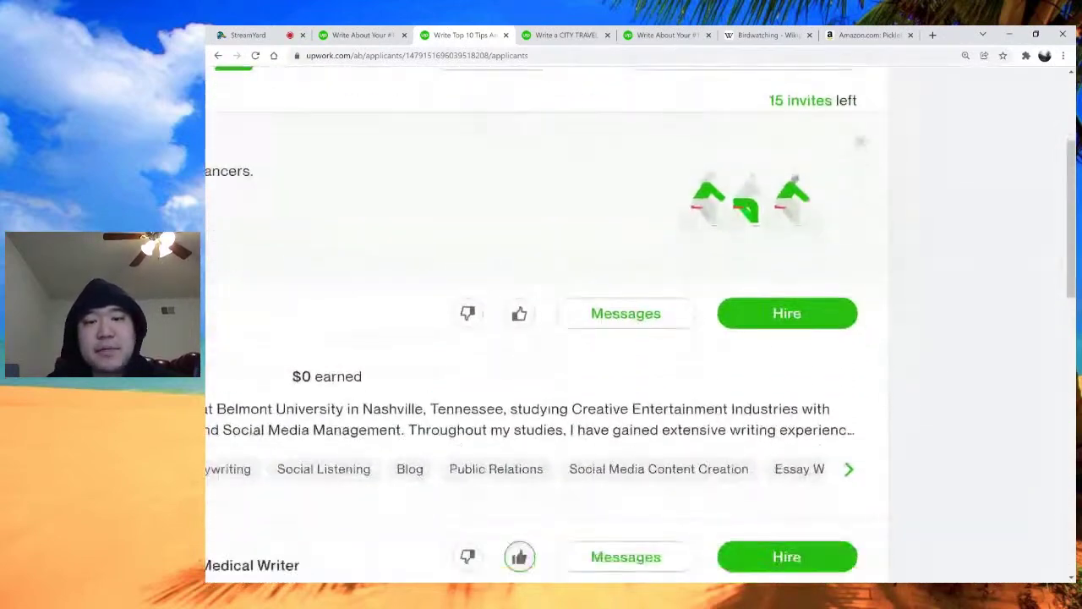
pyautogui.hotkey('ctrl', '+')
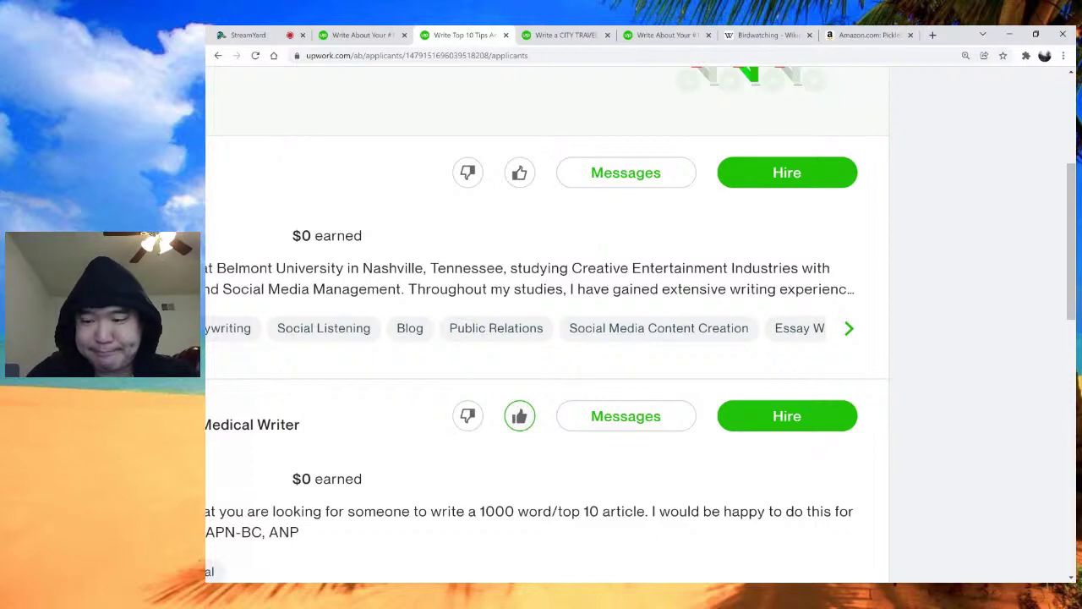
pyautogui.scroll(-5, 550, 338)
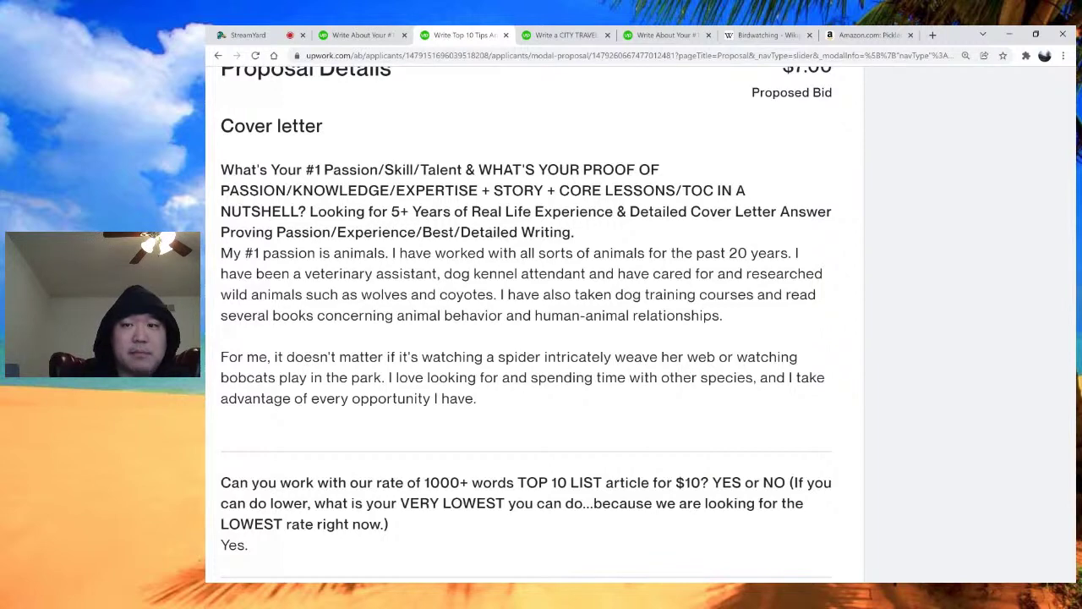
pyautogui.scroll(3, 534, 324)
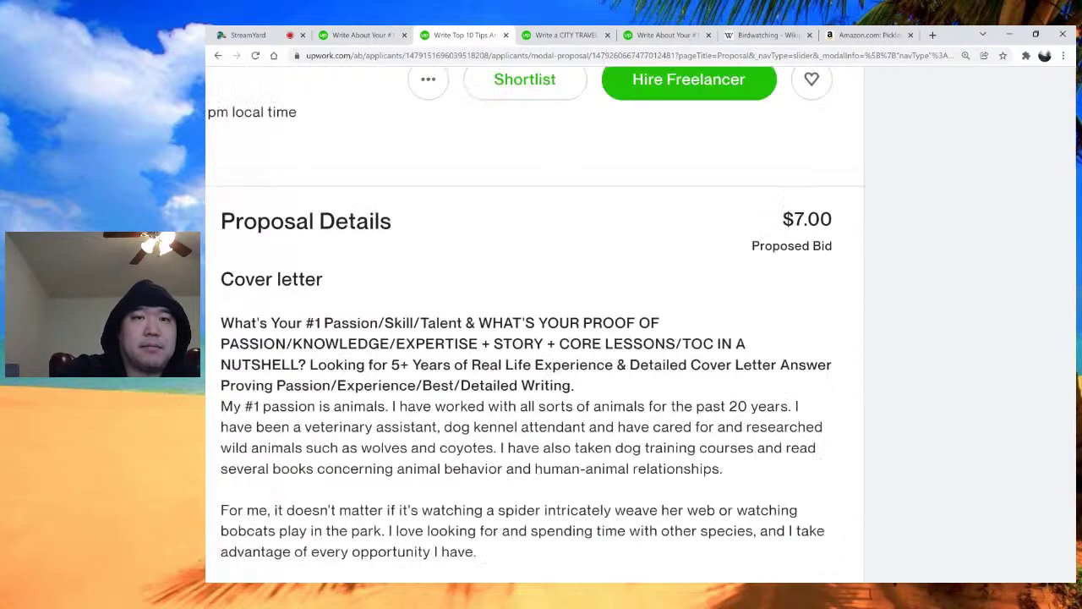
pyautogui.click(428, 217)
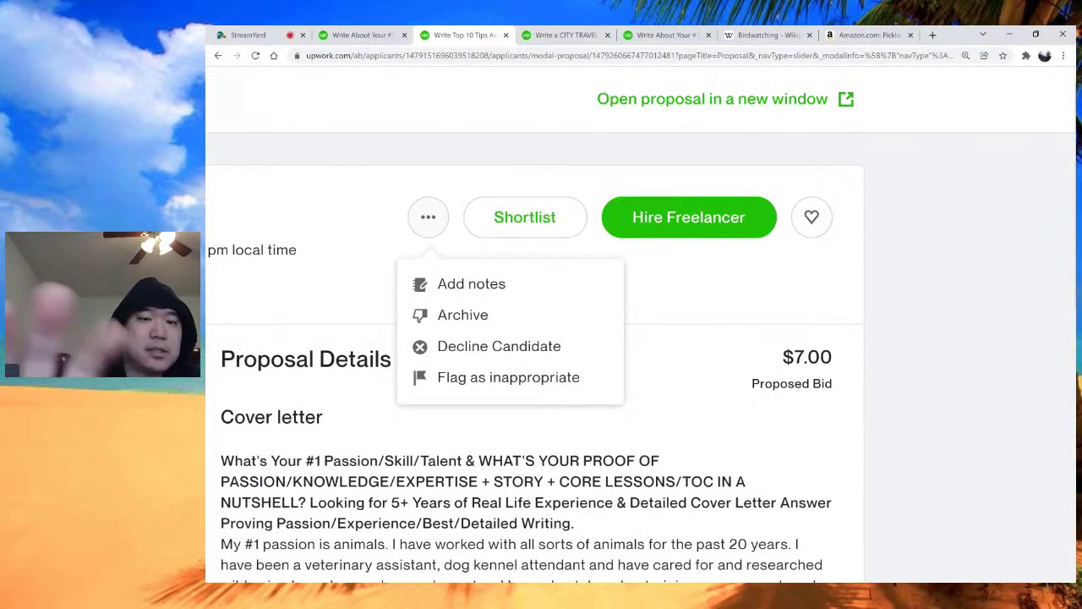
pyautogui.press('Escape')
# Read the chess player applicant's cover letter on chess experience, teaching and football writing
pyautogui.scroll(-2, 554, 326)
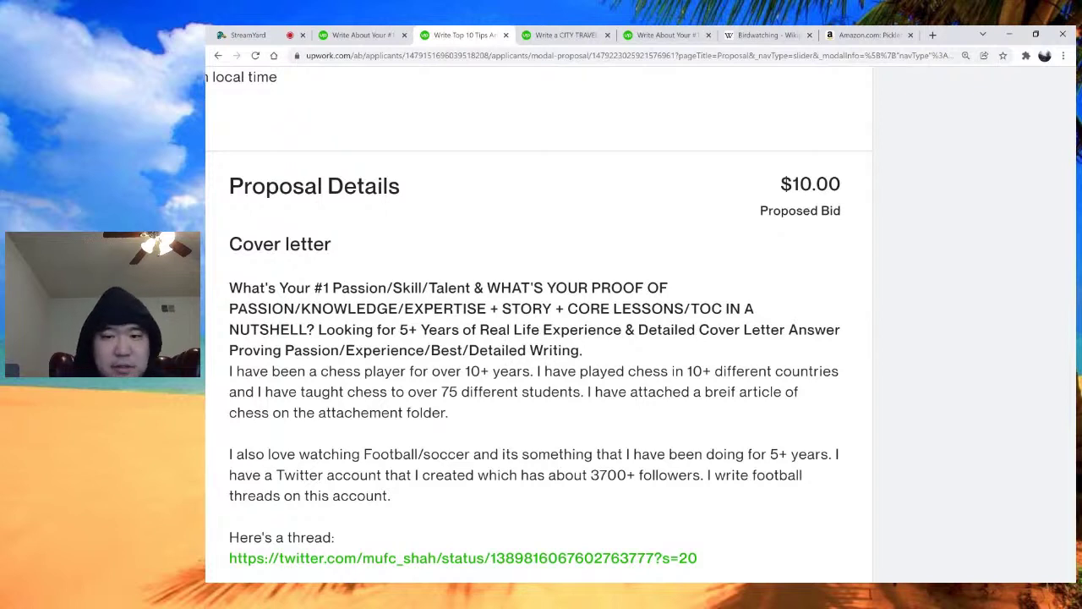
pyautogui.scroll(-1, 538, 315)
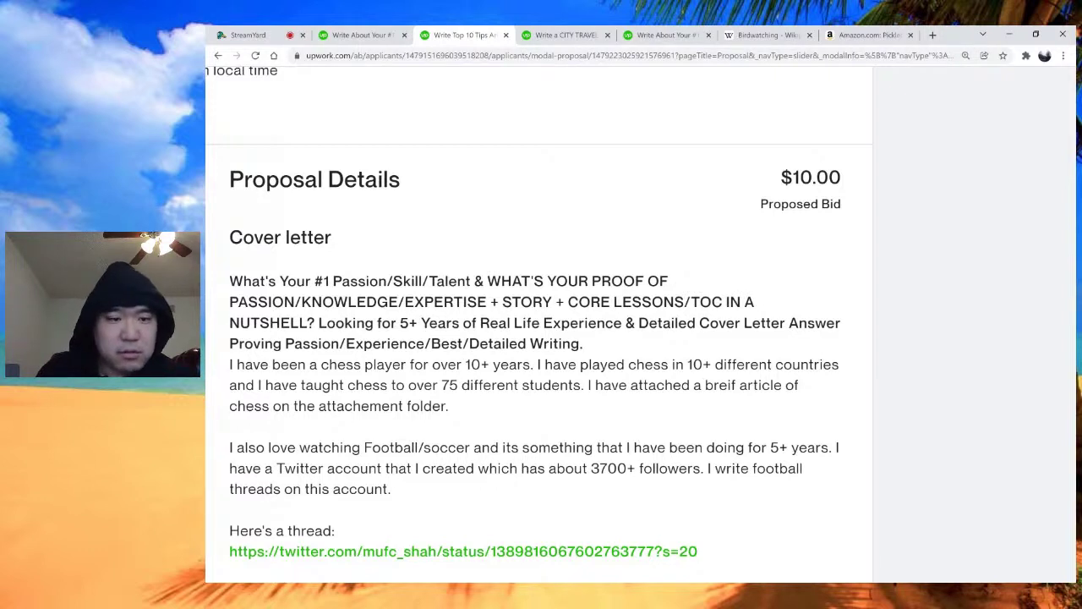
pyautogui.scroll(-1, 539, 363)
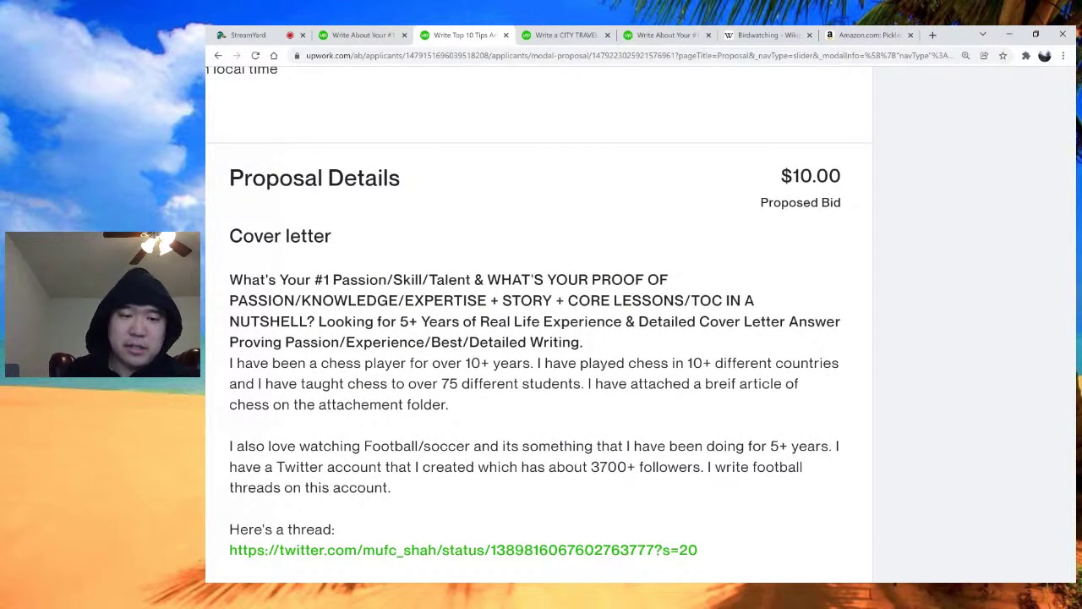
pyautogui.scroll(-2, 538, 321)
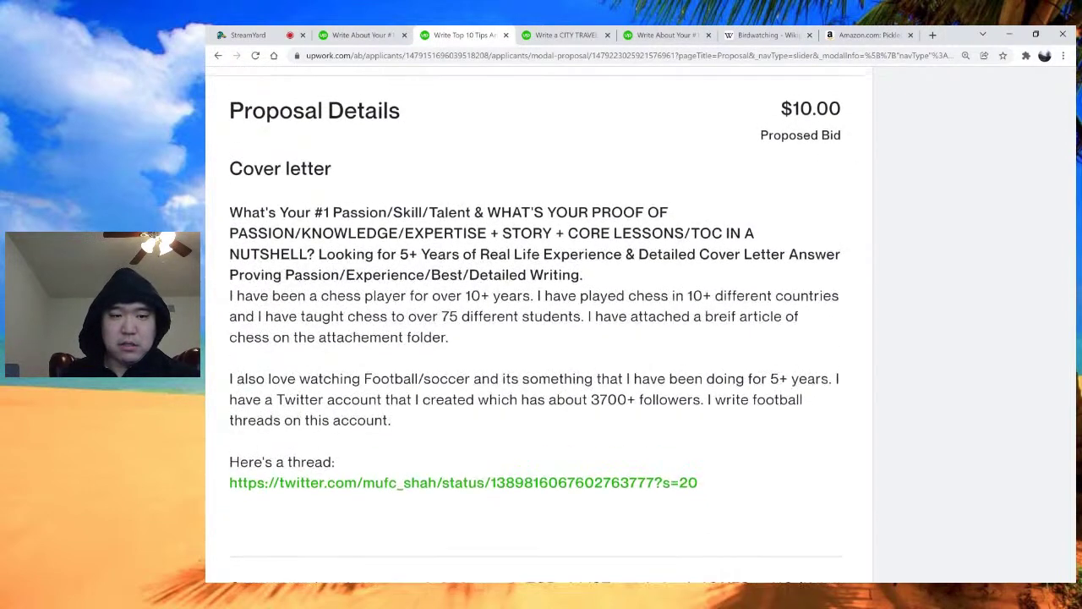
pyautogui.scroll(1, 538, 321)
pyautogui.scroll(1, 539, 322)
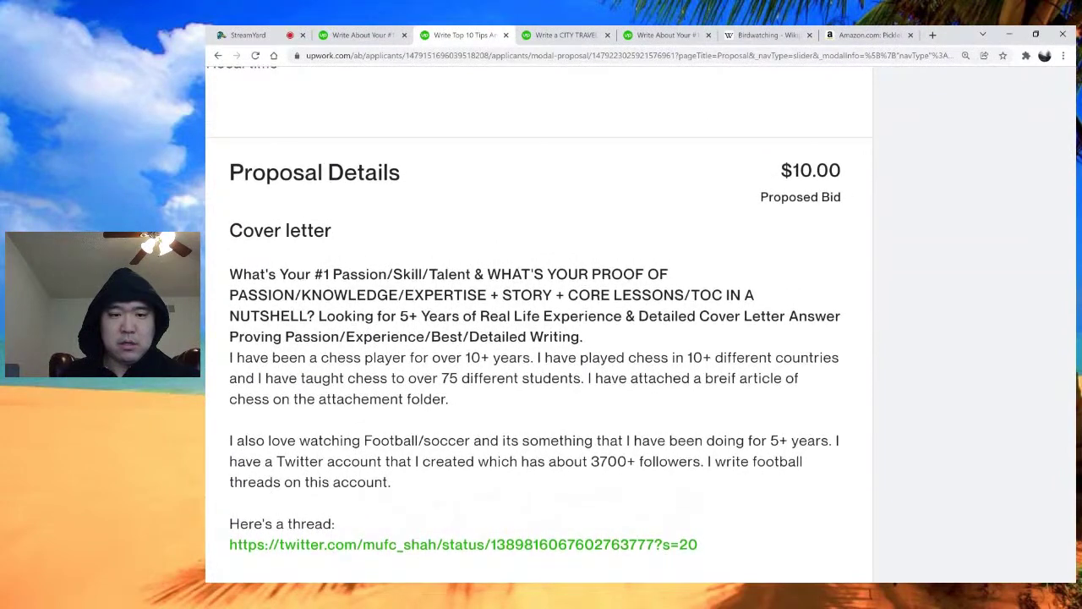
pyautogui.scroll(1, 539, 322)
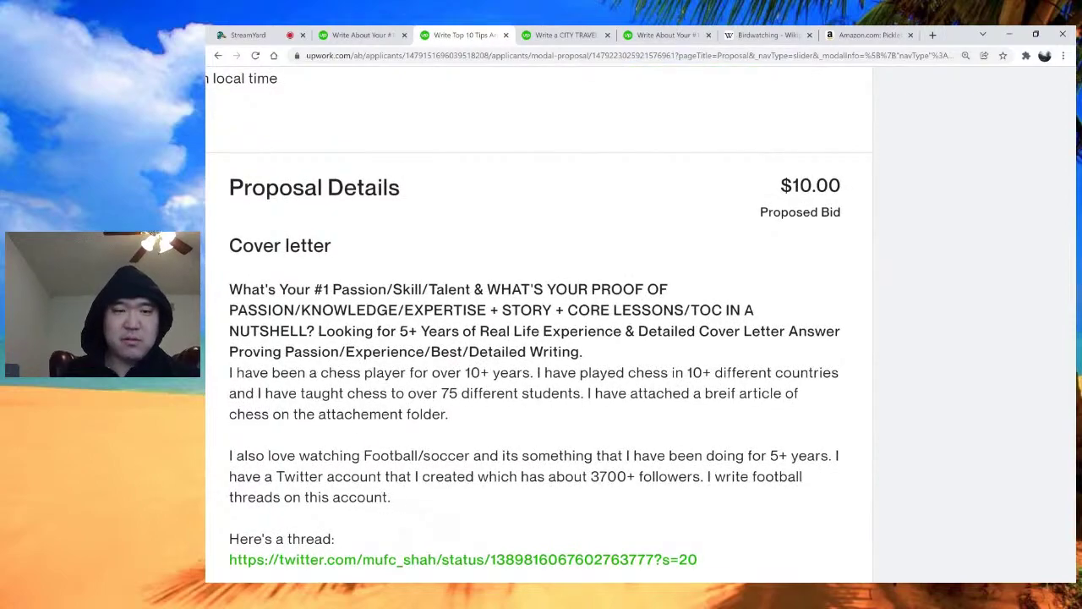
# Examine the chess applicant's screening answers, attached article and work history, and return to the cover letter
pyautogui.scroll(-15, 539, 321)
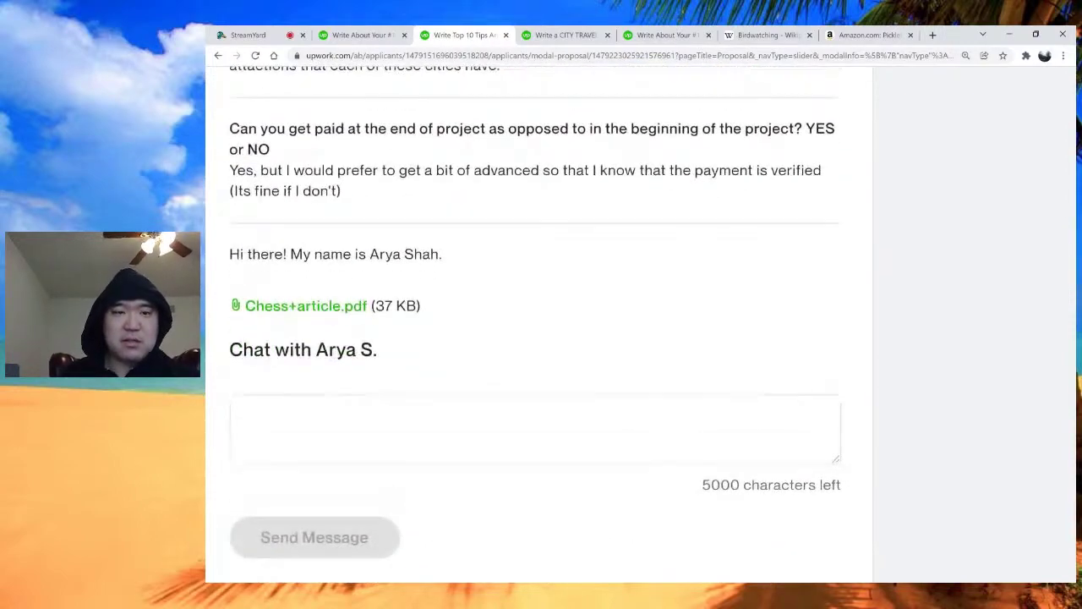
pyautogui.scroll(-2, 539, 321)
pyautogui.scroll(10, 539, 322)
pyautogui.scroll(-15, 539, 321)
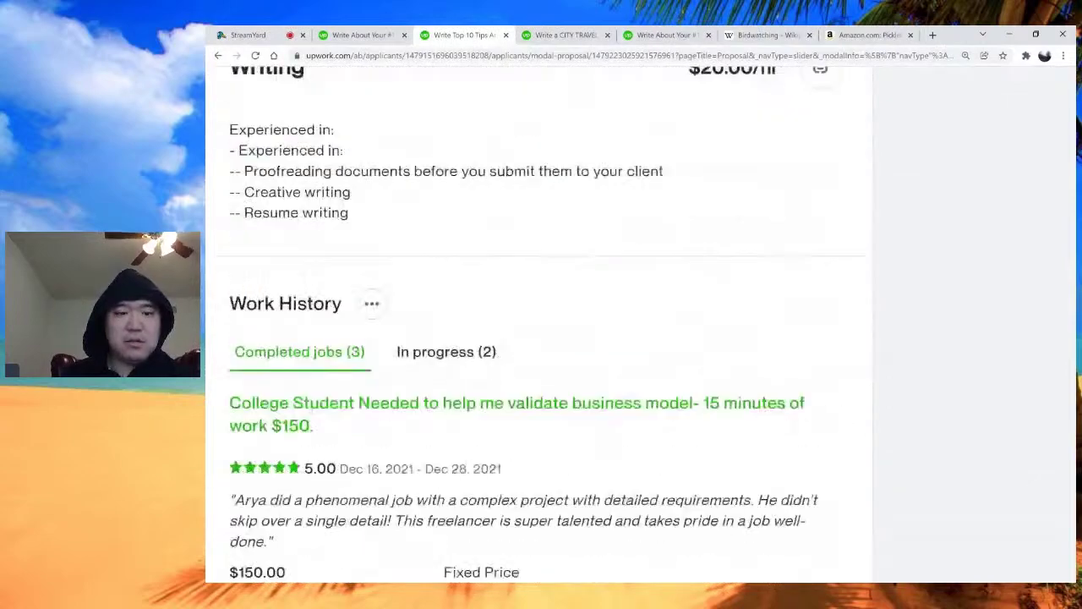
pyautogui.scroll(5, 538, 321)
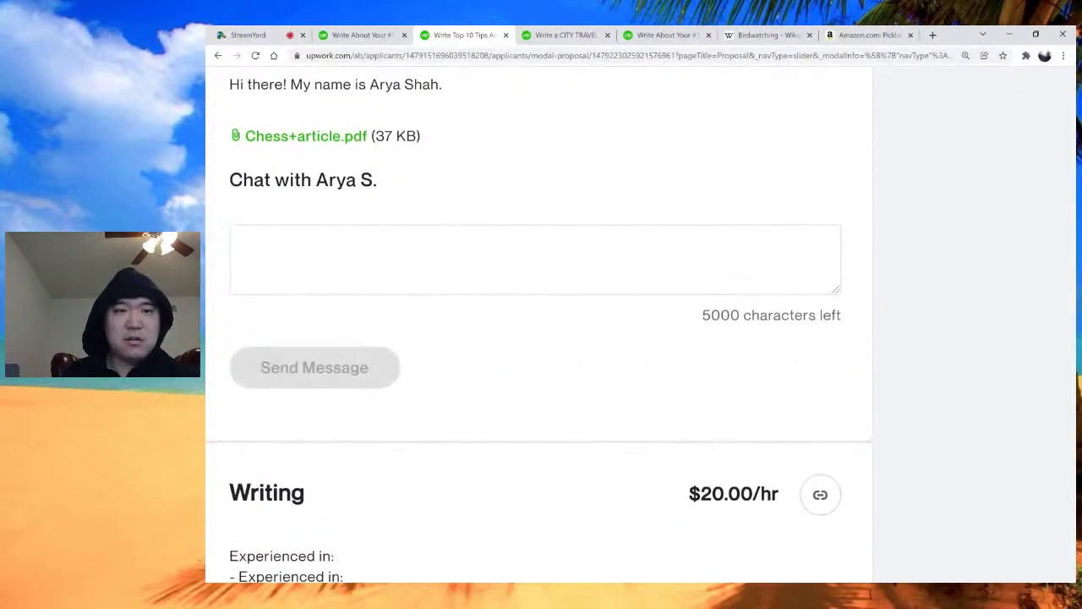
pyautogui.scroll(4, 539, 321)
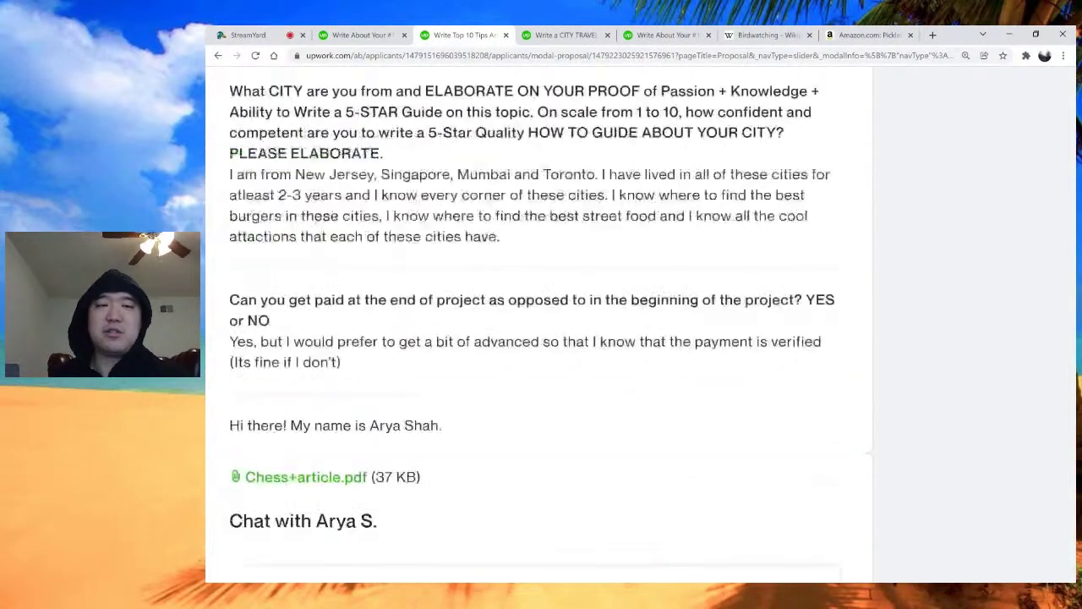
pyautogui.scroll(10, 538, 321)
pyautogui.scroll(-1, 538, 321)
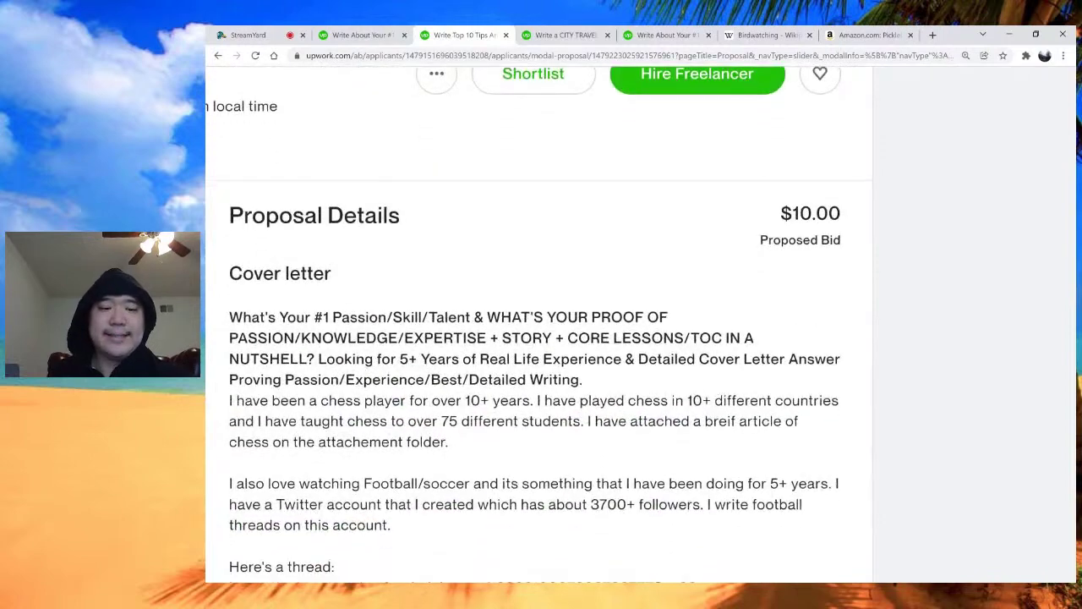
pyautogui.scroll(1, 538, 324)
pyautogui.scroll(-1, 538, 324)
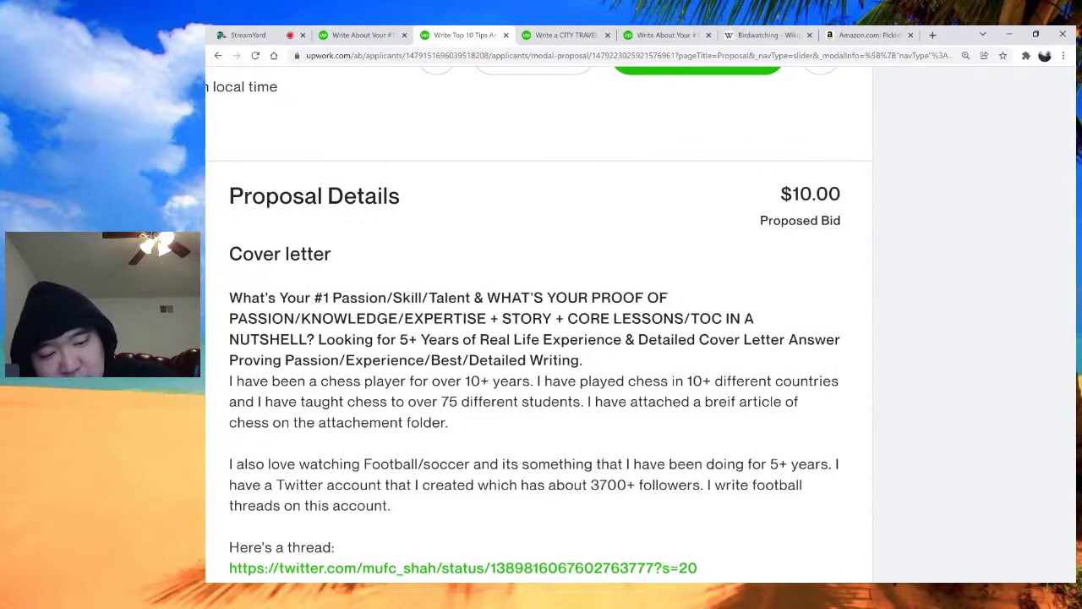
# Shortlist the chess player applicant and return to the proposals list
pyautogui.scroll(1, 539, 321)
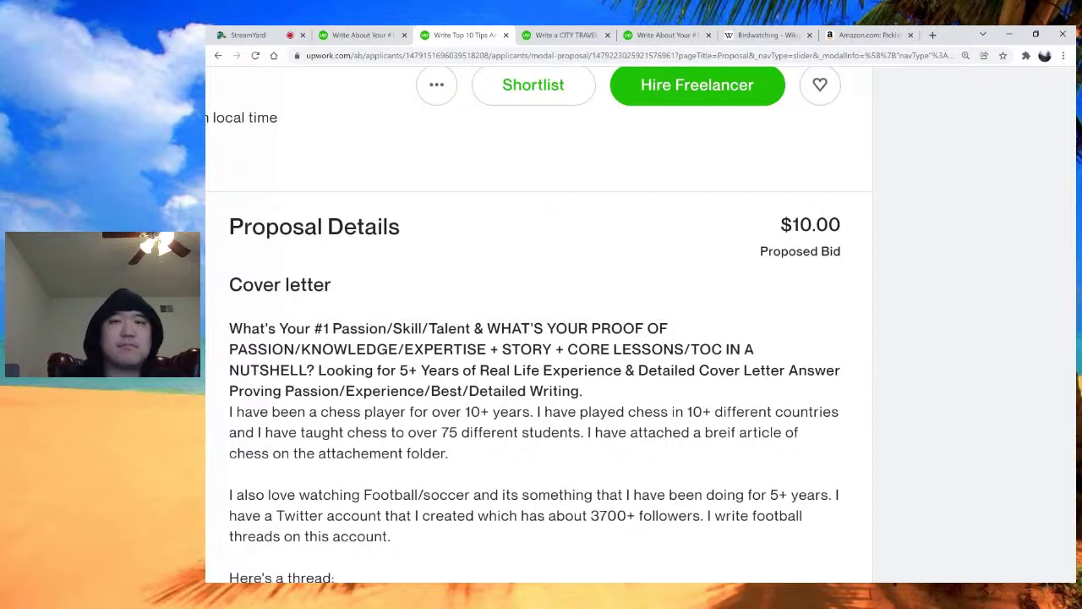
pyautogui.scroll(1, 538, 326)
pyautogui.scroll(1, 538, 325)
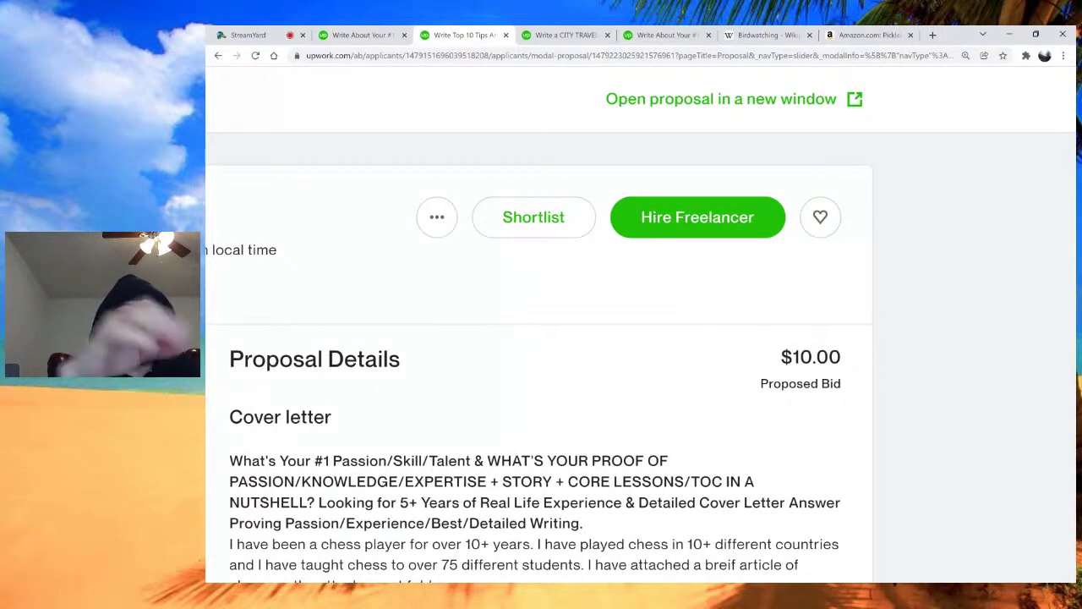
pyautogui.click(560, 221)
pyautogui.press('Escape')
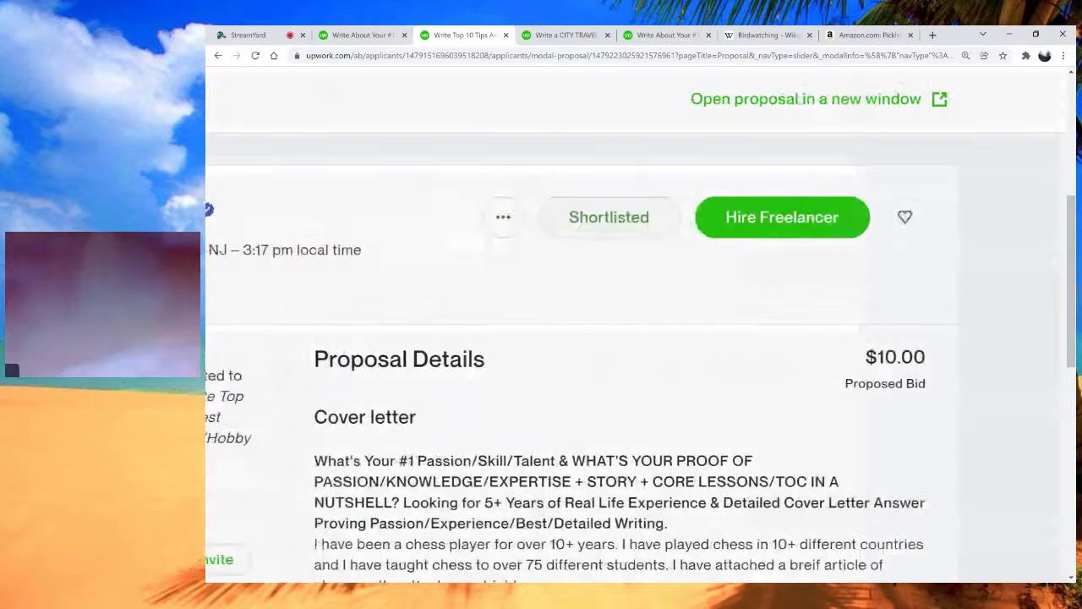
# Open the resume writing applicant's proposal, check the "Let's get on a call" answers and archive it
pyautogui.scroll(-2, 558, 325)
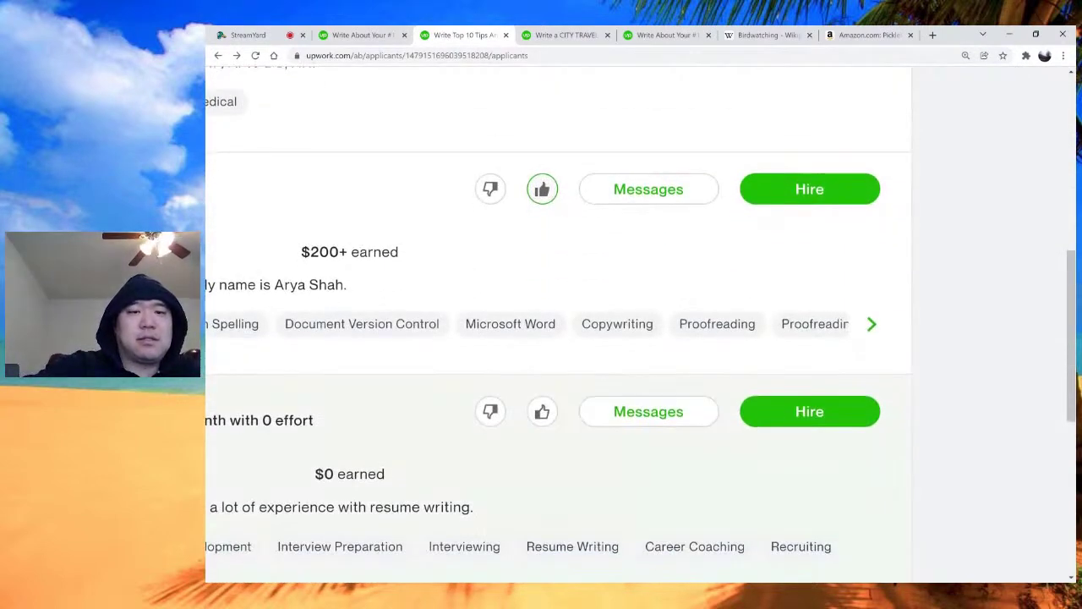
pyautogui.scroll(-2, 557, 325)
pyautogui.click(276, 217)
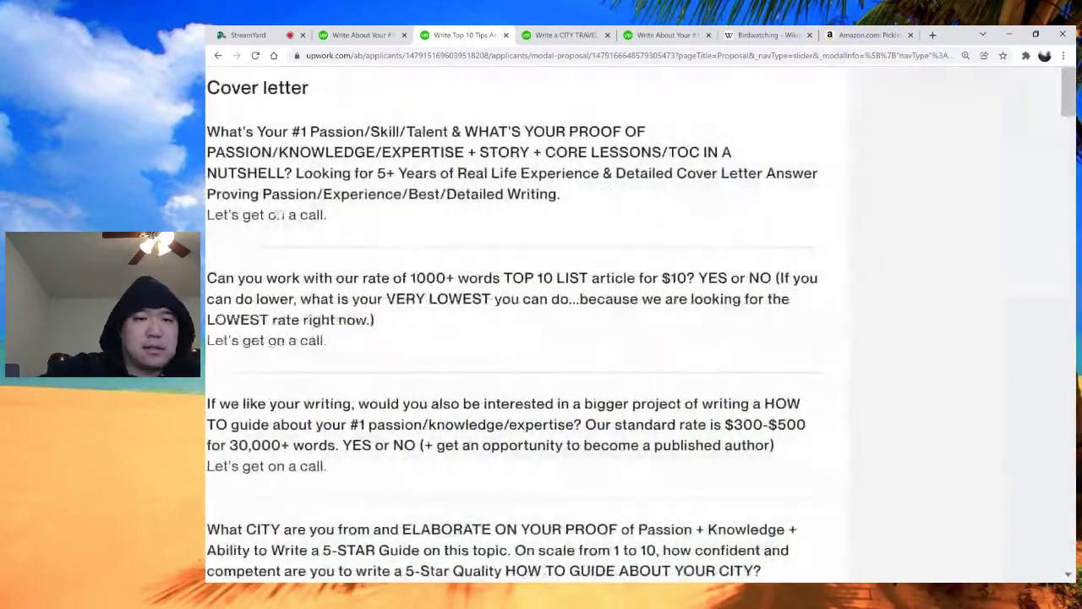
pyautogui.scroll(3, 524, 325)
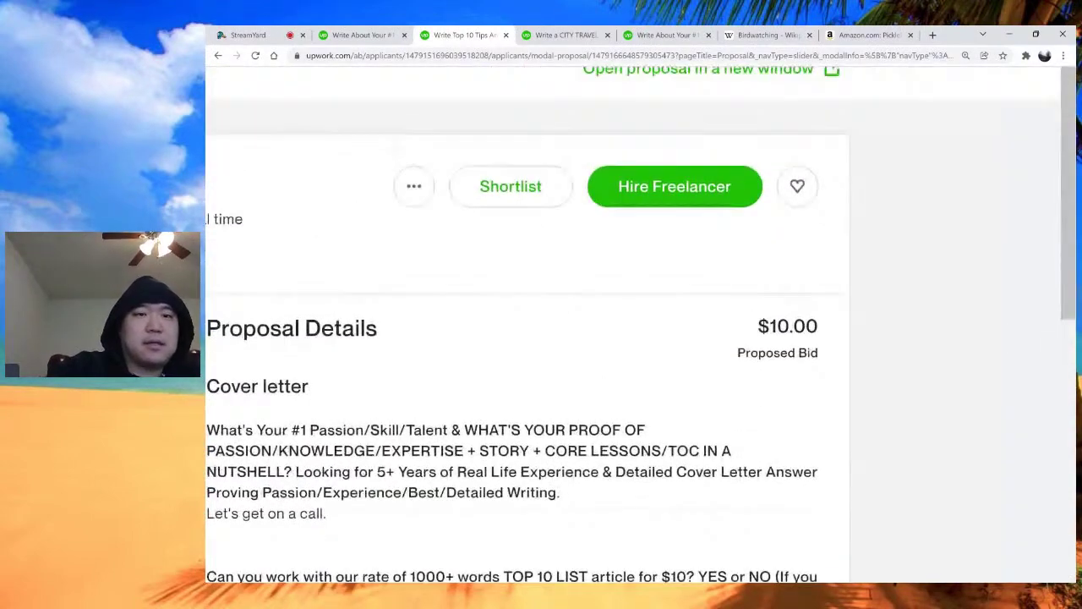
pyautogui.click(413, 186)
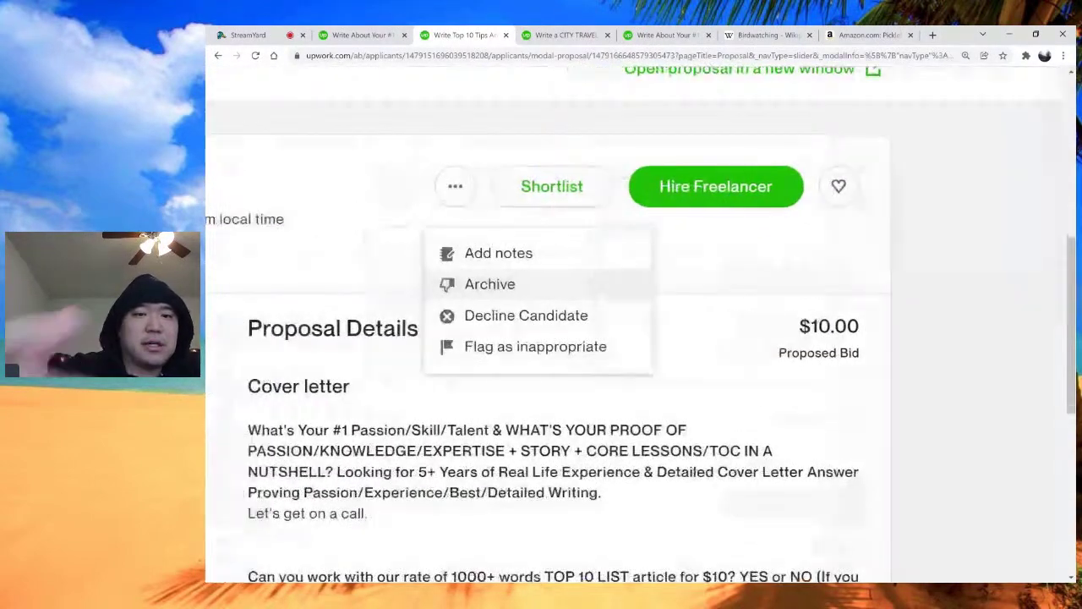
pyautogui.click(448, 284)
# Review the watercolor painting and tennis applicants' cover letters and archive both proposals
pyautogui.scroll(-5, 278, 211)
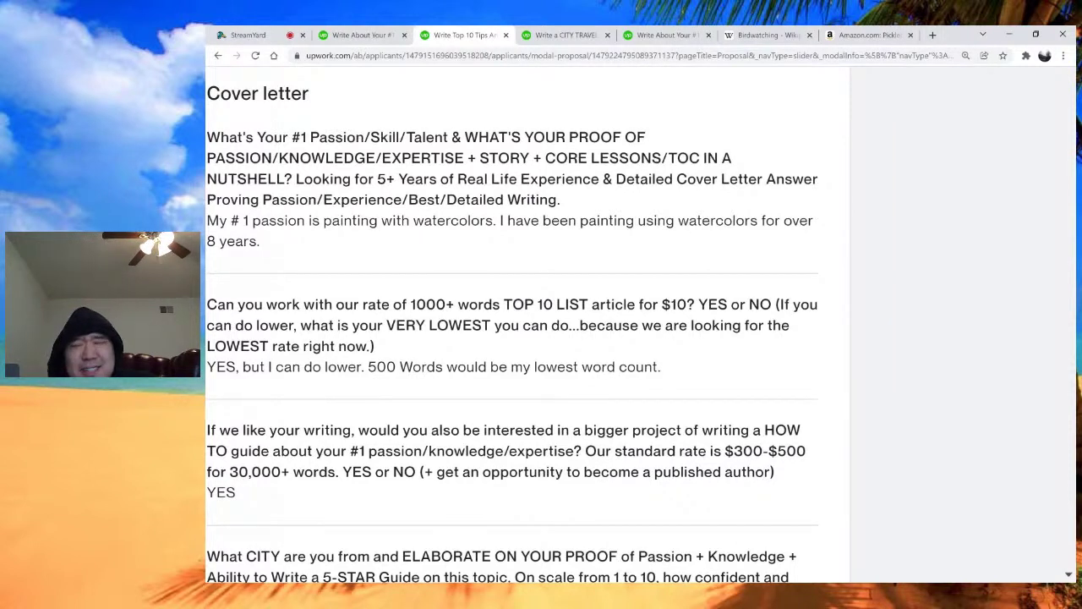
pyautogui.scroll(4, 511, 325)
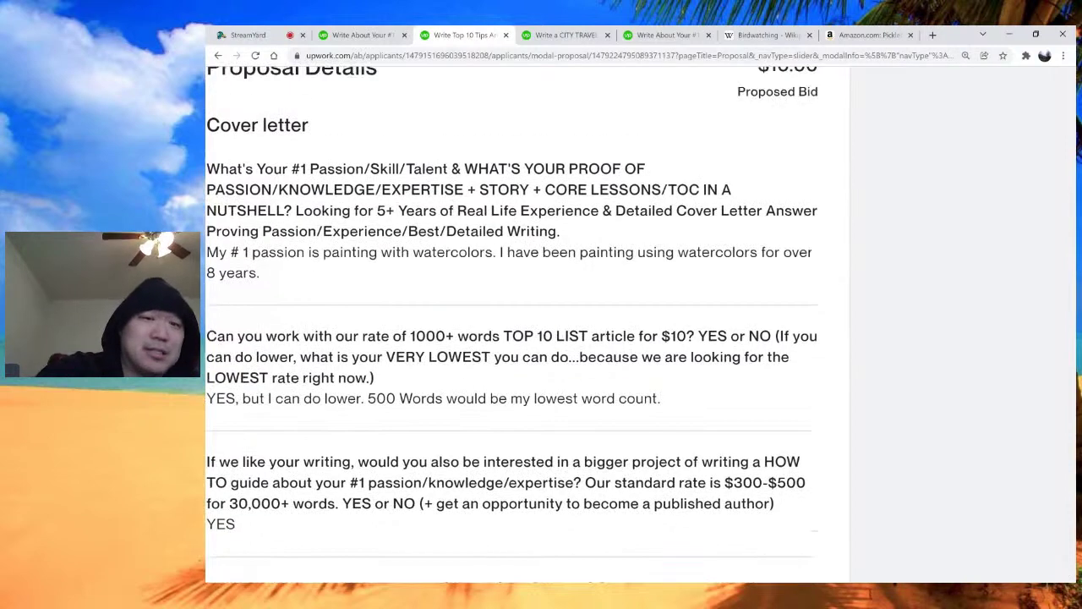
pyautogui.click(414, 217)
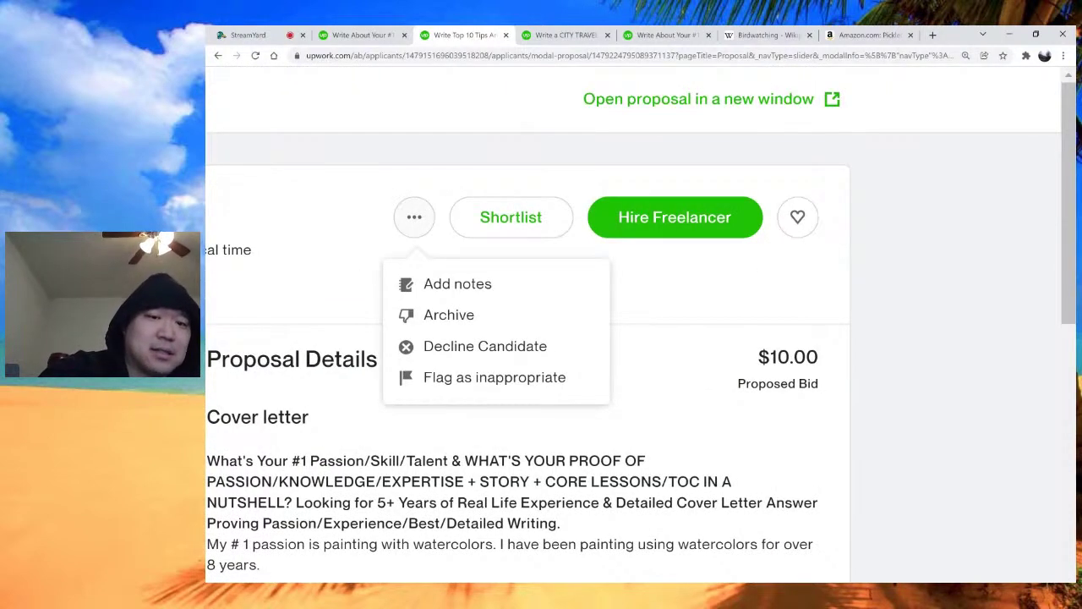
pyautogui.click(447, 313)
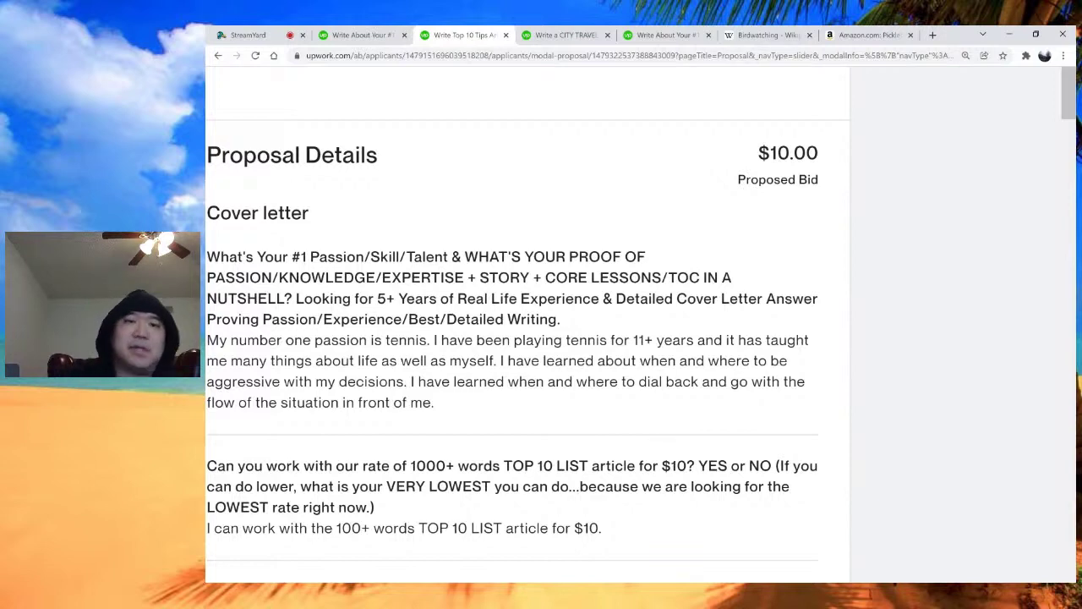
pyautogui.scroll(3, 528, 338)
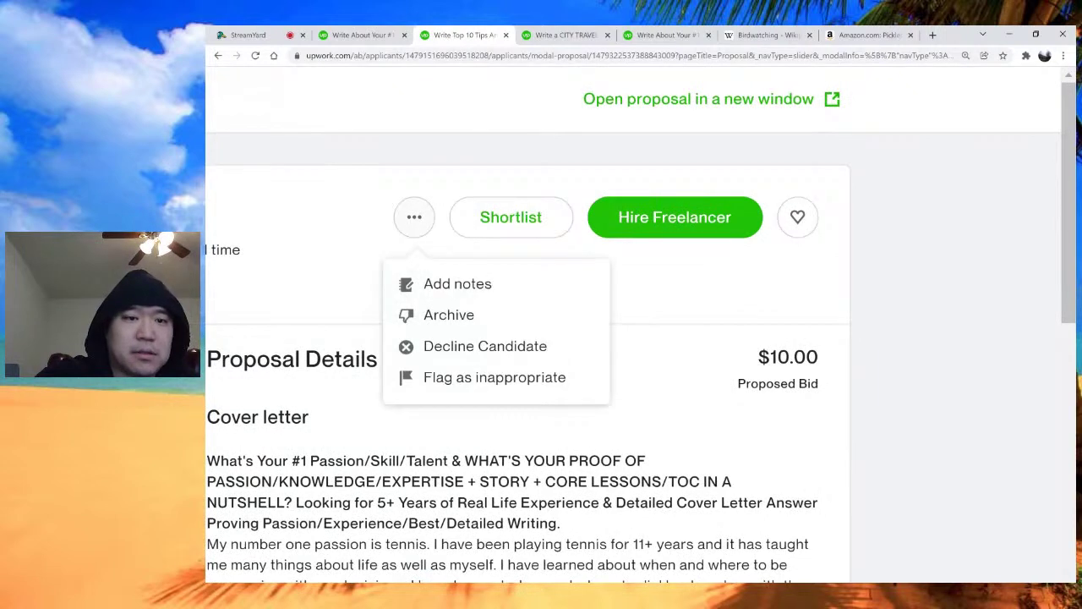
pyautogui.press('Escape')
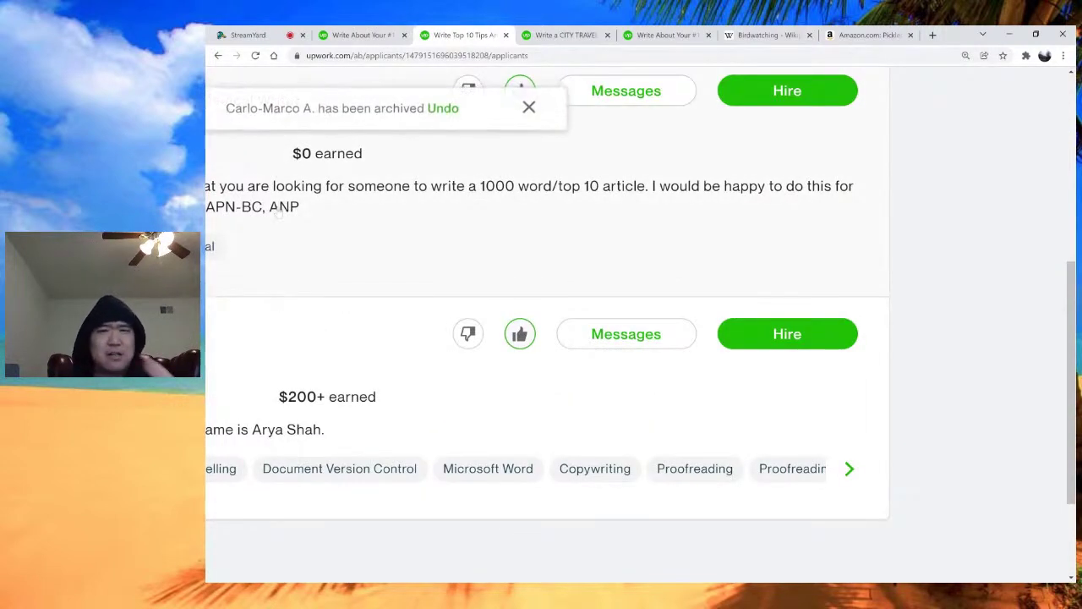
# Review the concerts applicant's cover letter and return to the proposals list
pyautogui.scroll(1, 547, 324)
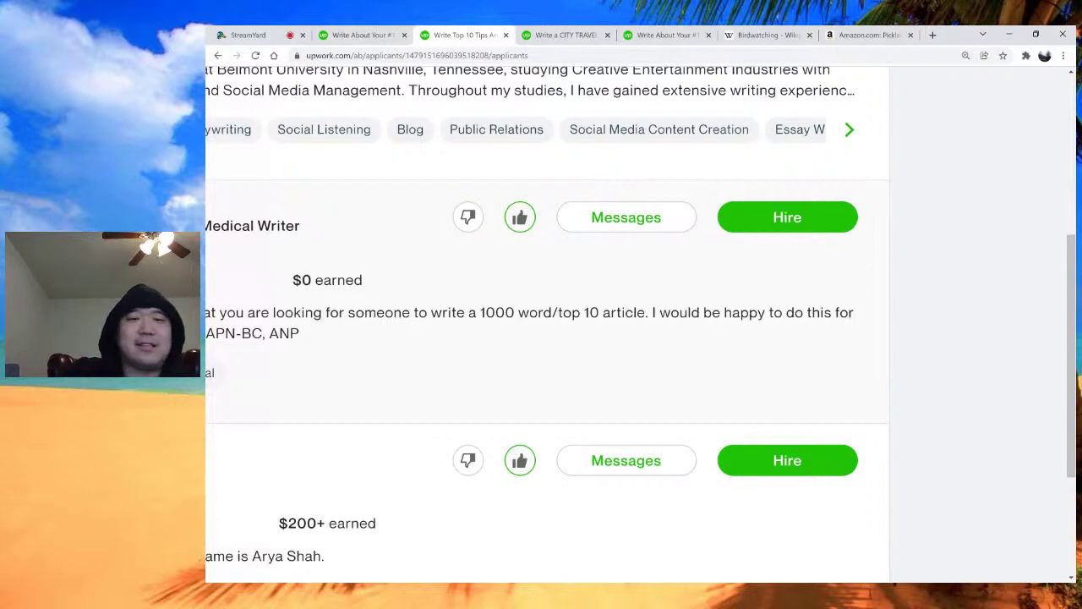
pyautogui.scroll(1, 547, 321)
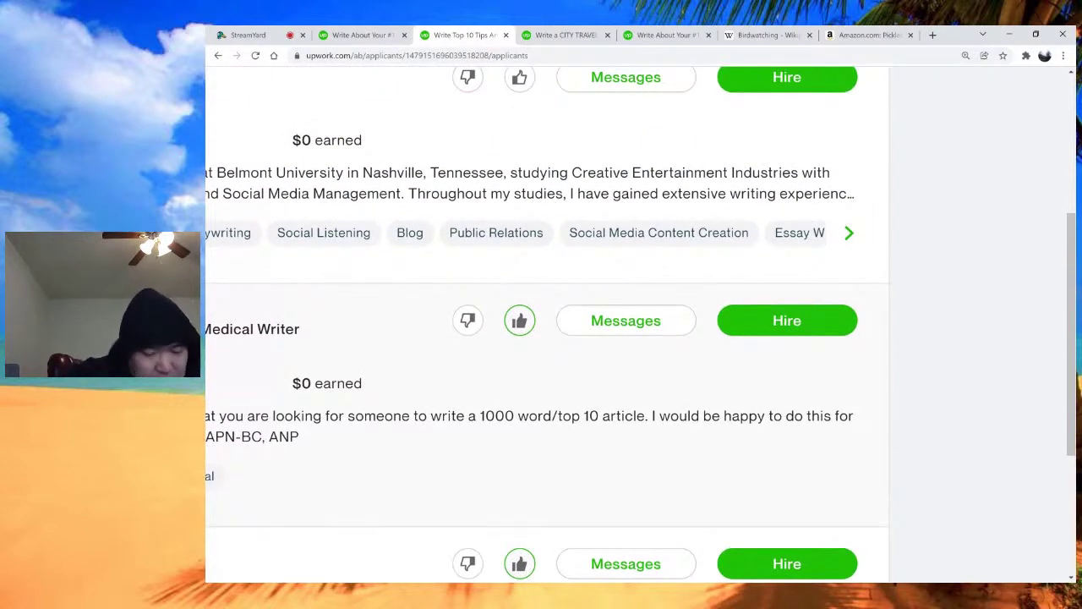
pyautogui.scroll(2, 278, 213)
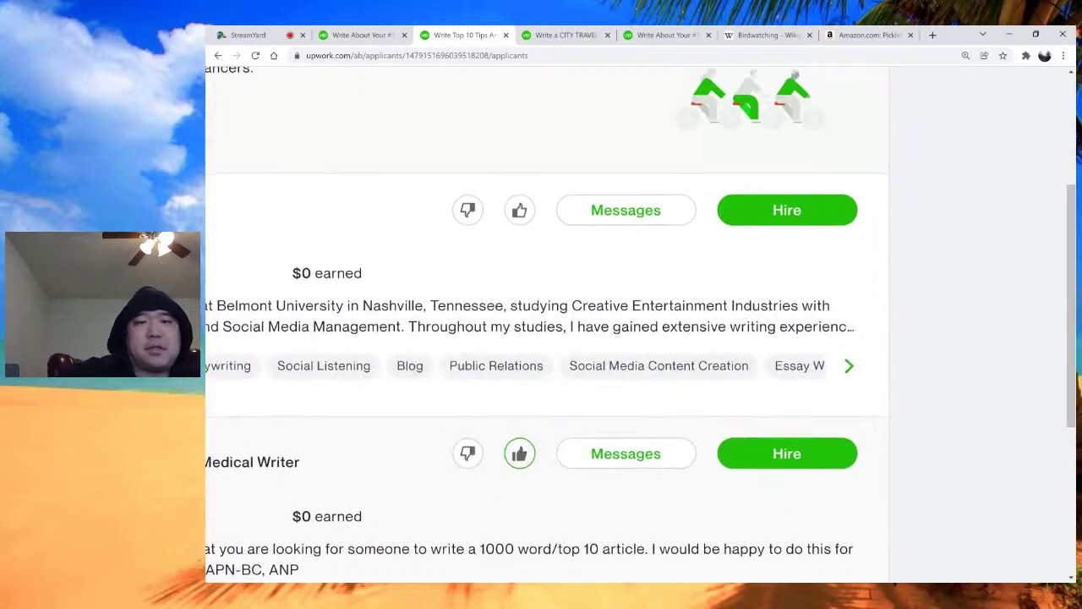
pyautogui.click(278, 213)
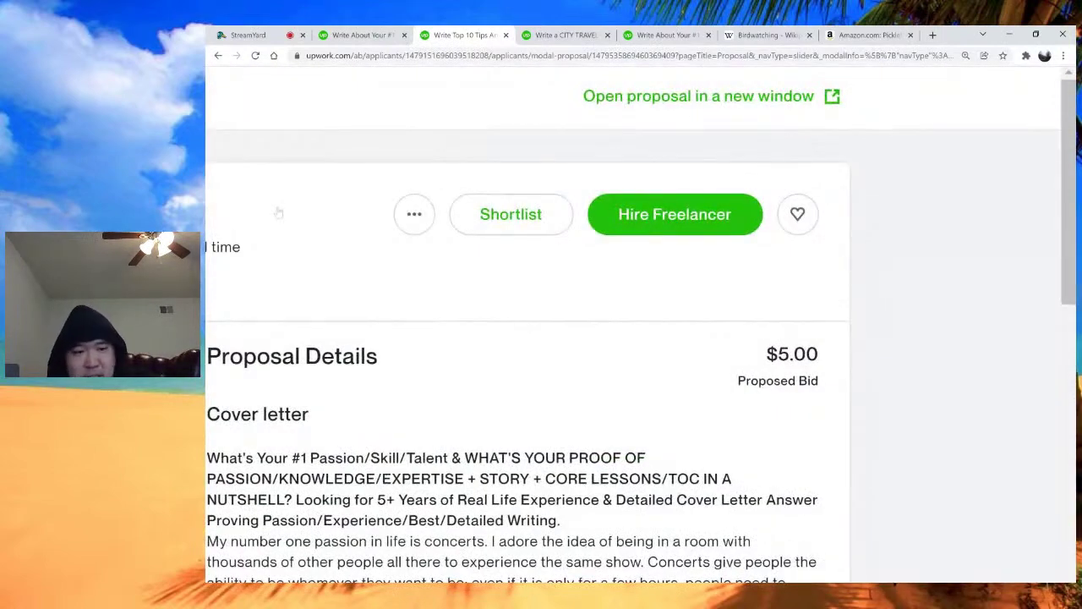
pyautogui.scroll(-1, 541, 338)
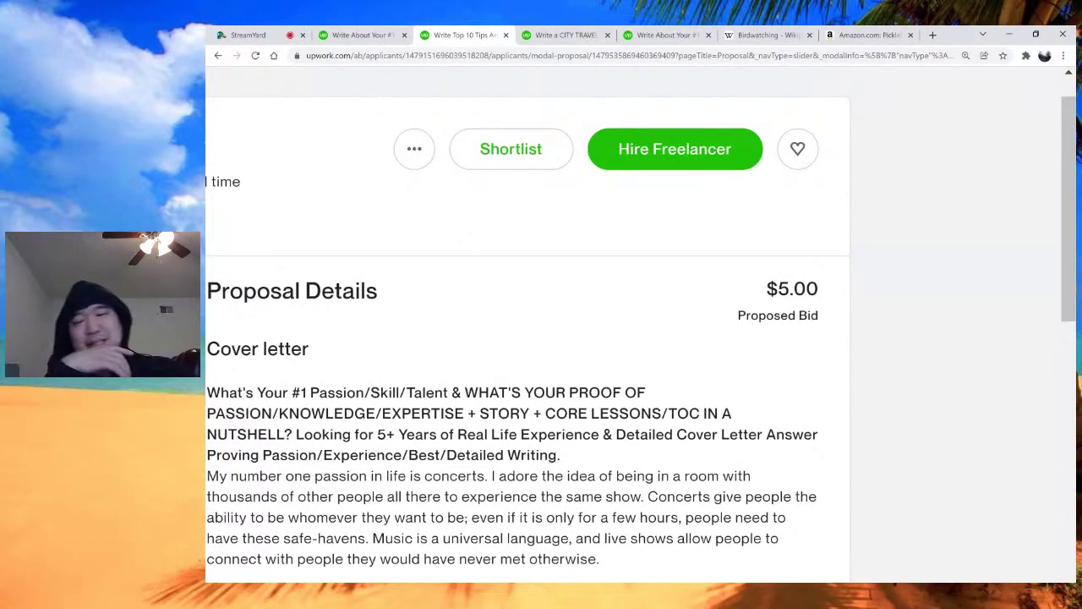
pyautogui.hotkey('alt', 'Left')
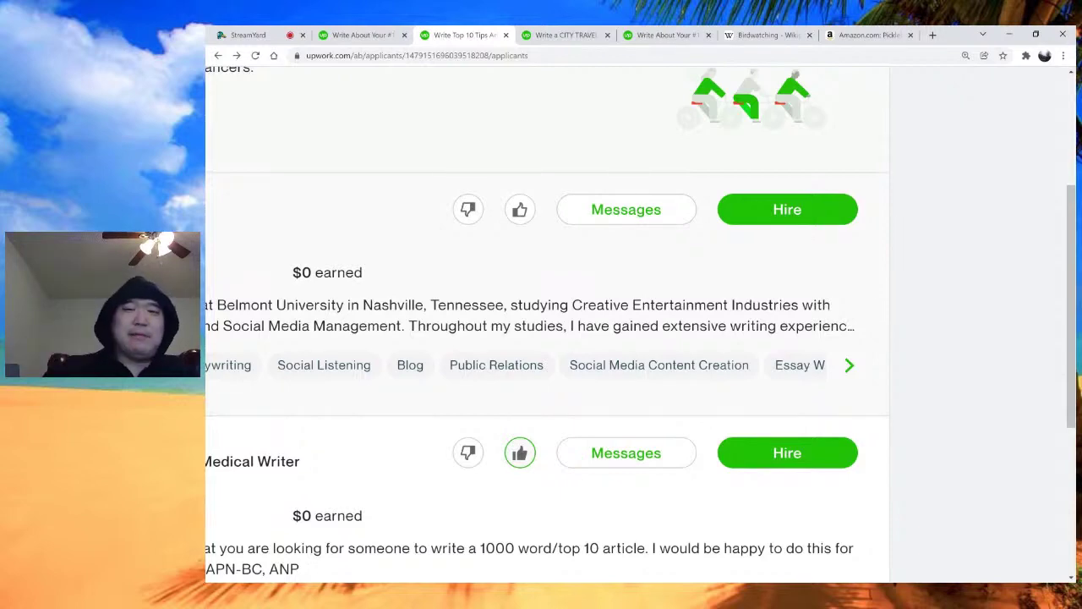
pyautogui.scroll(2, 547, 324)
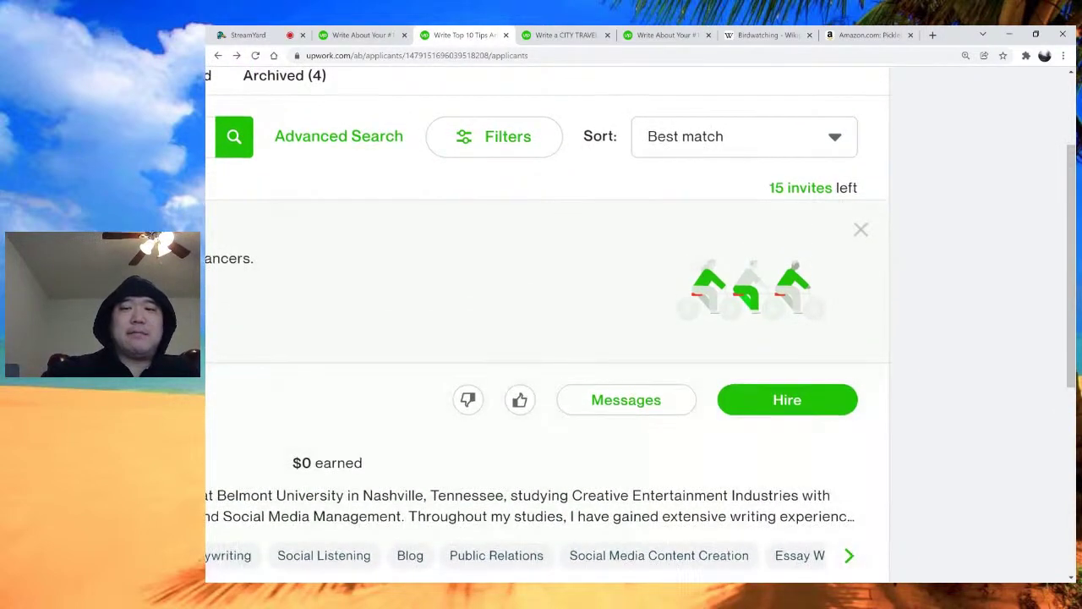
pyautogui.scroll(-4, 547, 325)
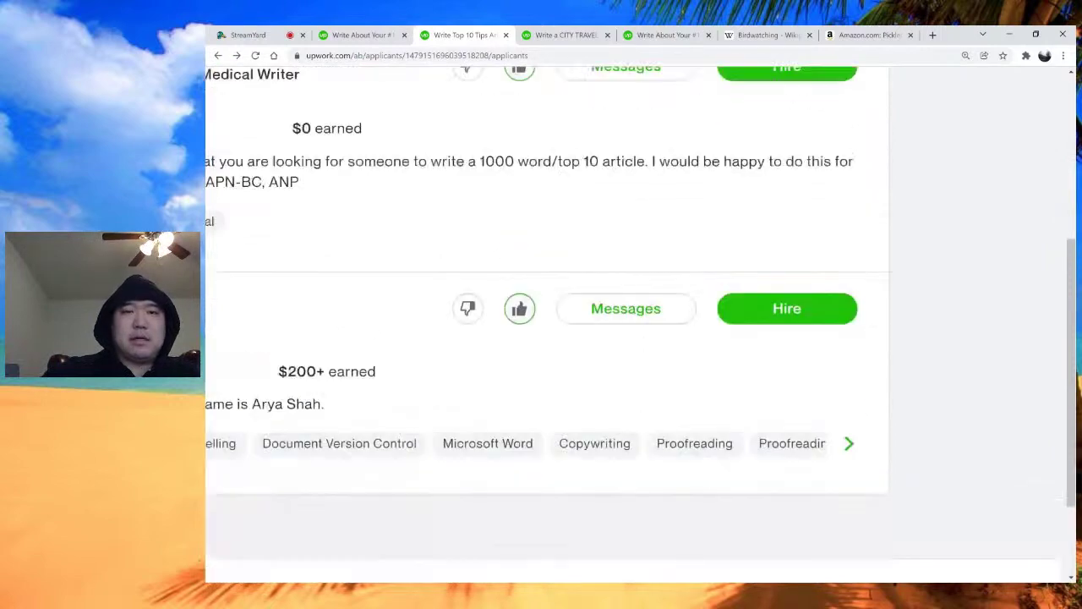
pyautogui.scroll(1, 546, 325)
# Check the City Travel Guide job's suggested freelancers and job post, and close that job's page
pyautogui.hotkey('ctrl', 'Tab')
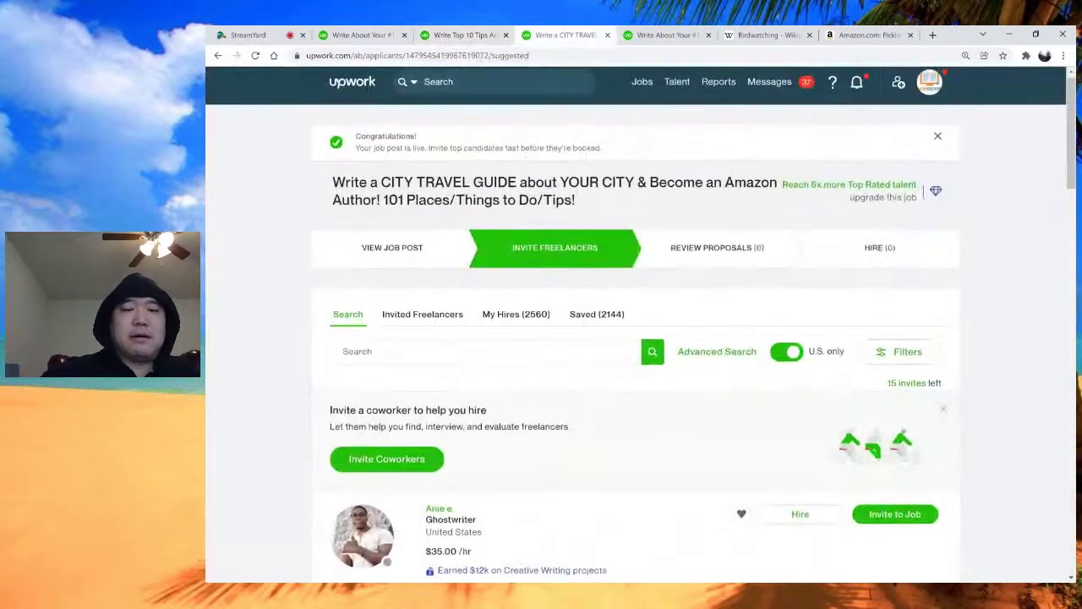
pyautogui.scroll(3, 1010, 379)
pyautogui.scroll(-3, 640, 324)
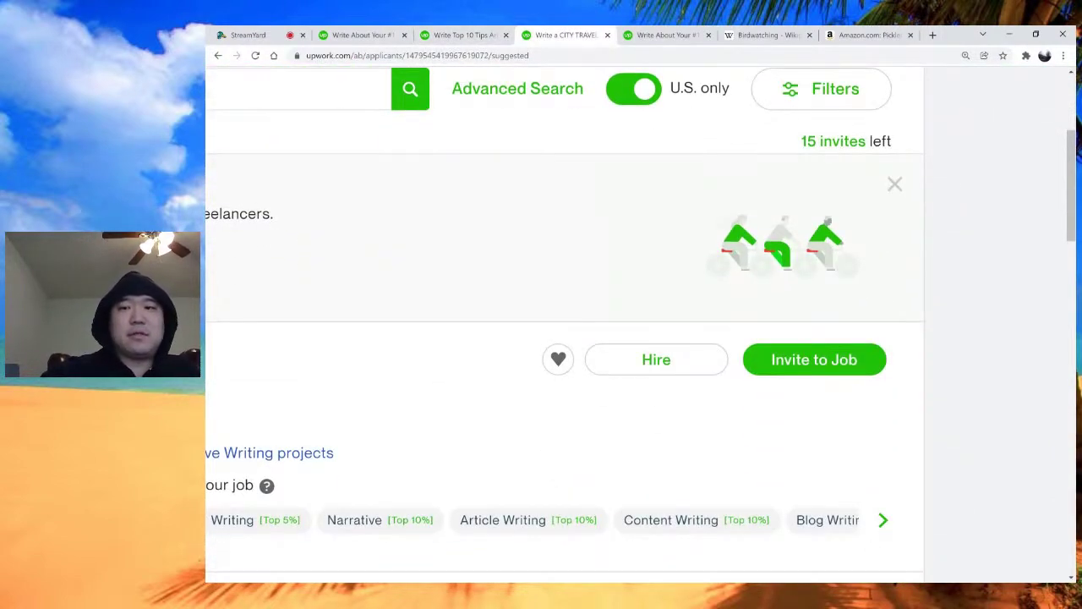
pyautogui.scroll(-3, 564, 325)
pyautogui.scroll(3, 563, 324)
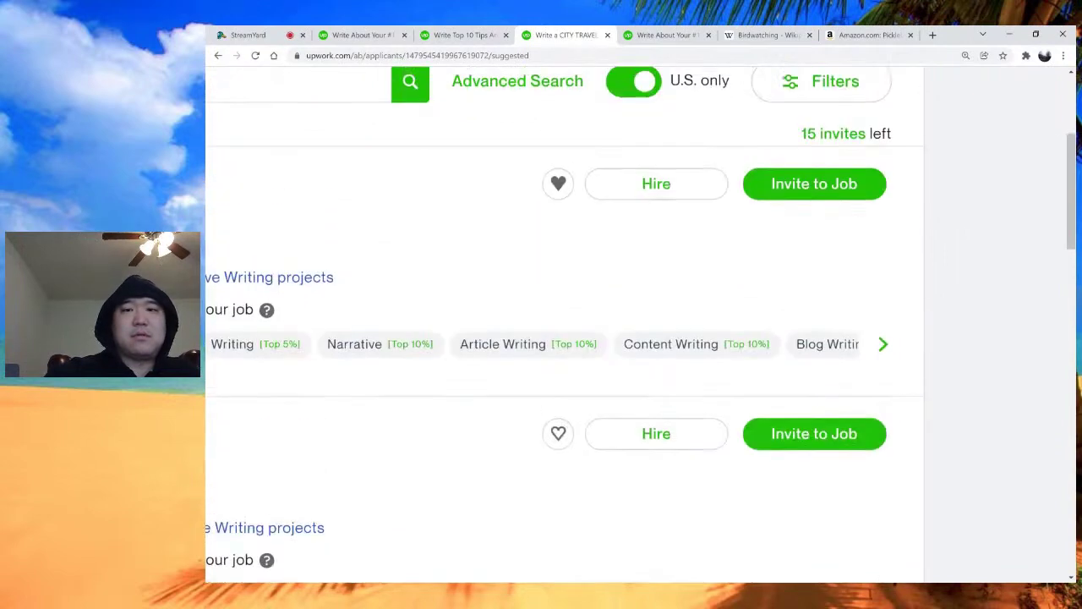
pyautogui.scroll(1, 567, 324)
pyautogui.hscroll(-1, 566, 324)
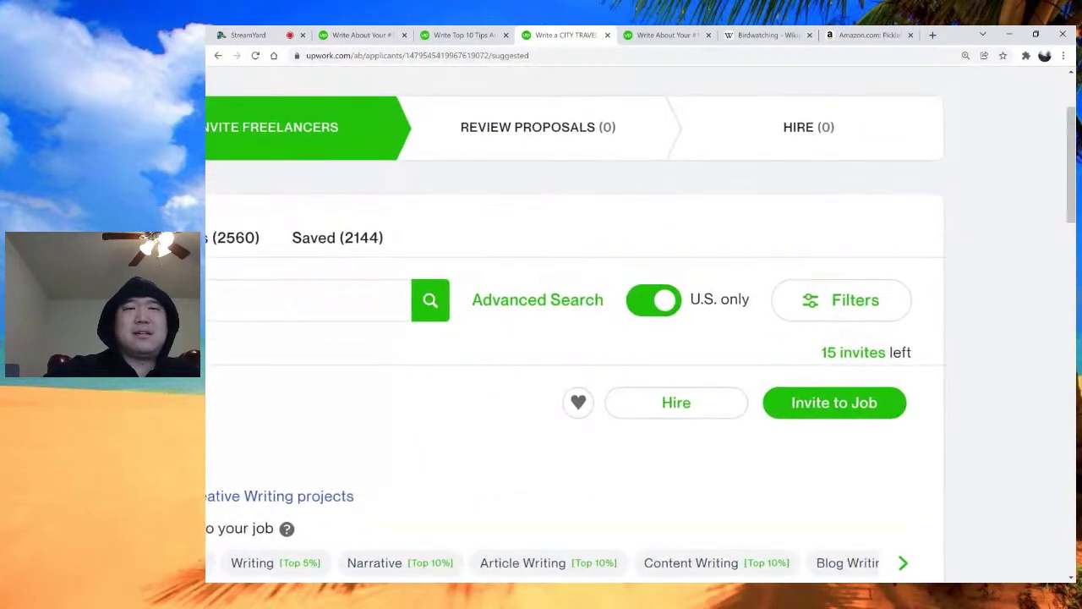
pyautogui.hscroll(-1, 640, 332)
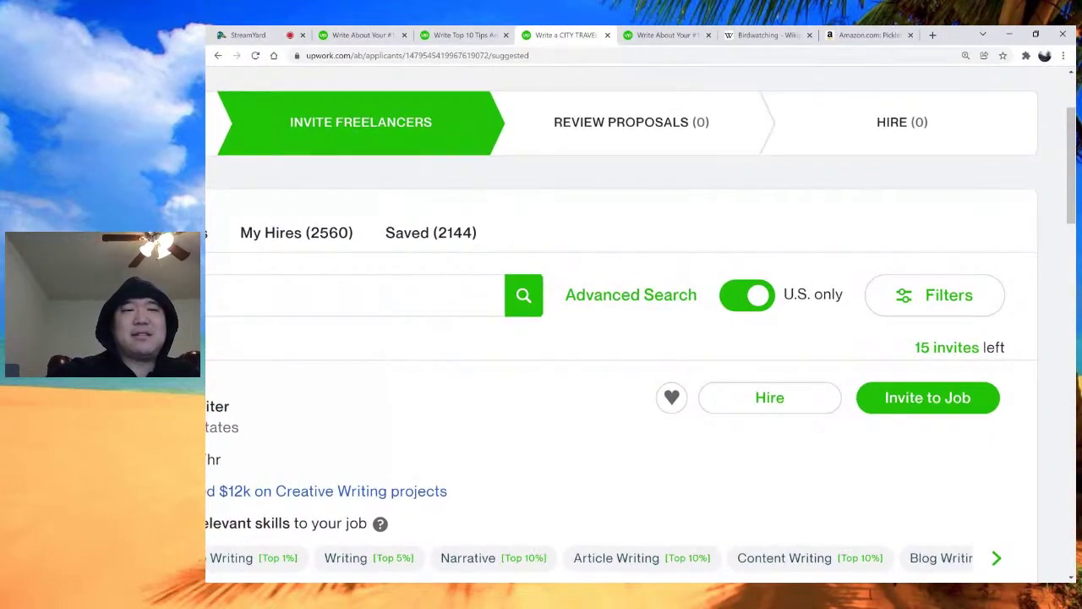
pyautogui.hotkey('ctrl', '-')
pyautogui.hotkey('ctrl', '-')
pyautogui.hotkey('ctrl', '-')
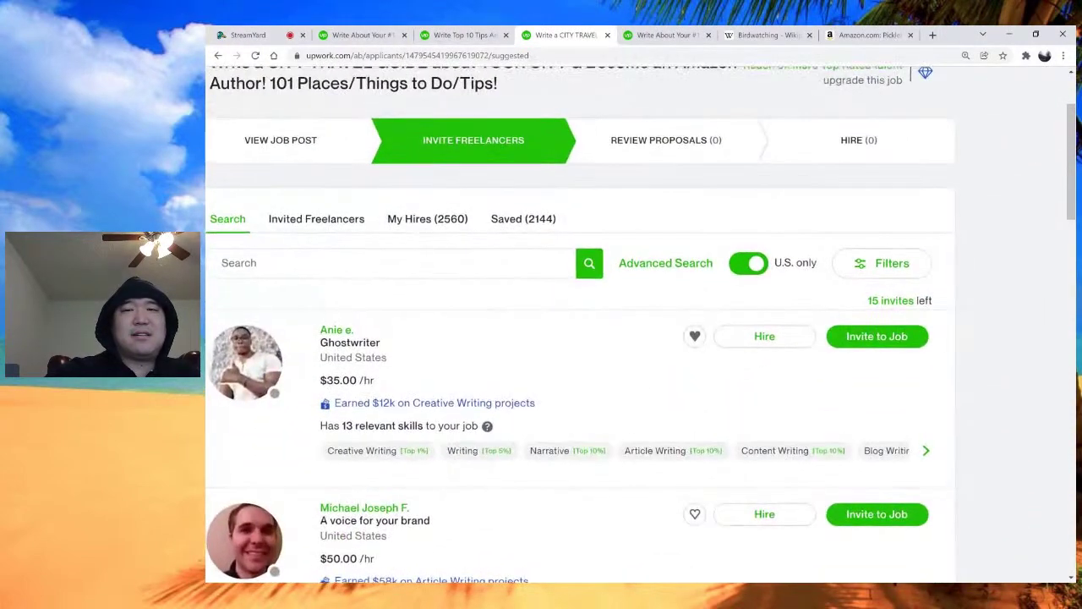
pyautogui.scroll(-2, 640, 324)
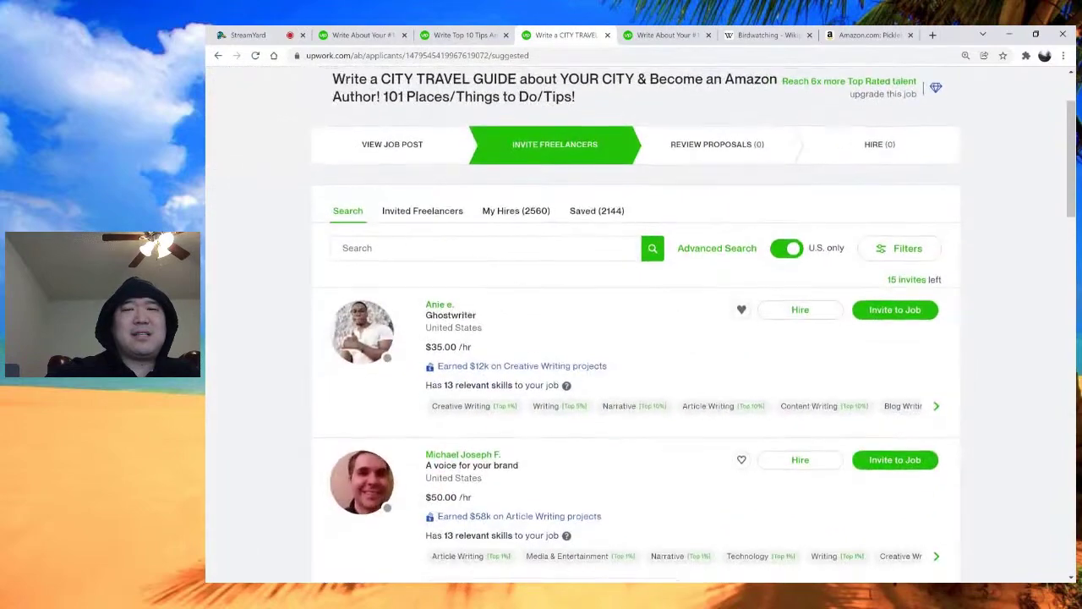
pyautogui.scroll(1, 640, 324)
pyautogui.scroll(-1, 640, 323)
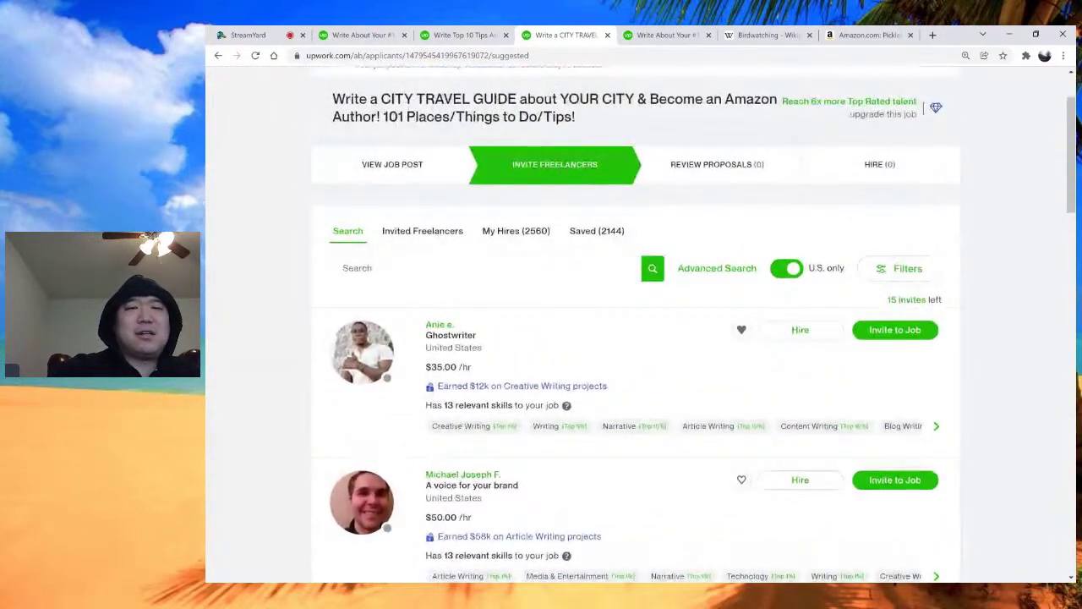
pyautogui.click(392, 164)
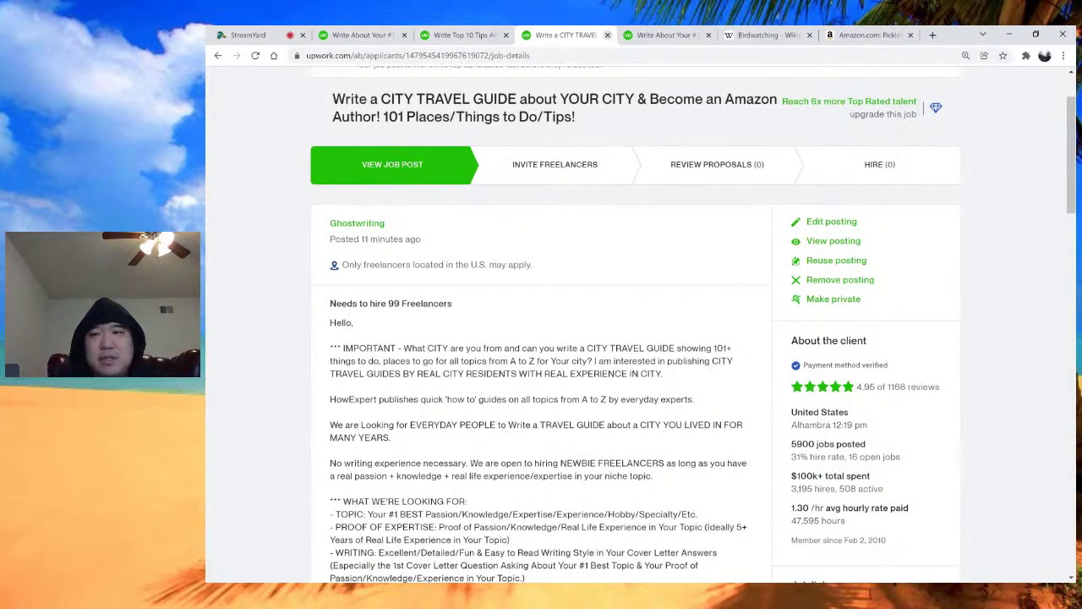
pyautogui.click(608, 35)
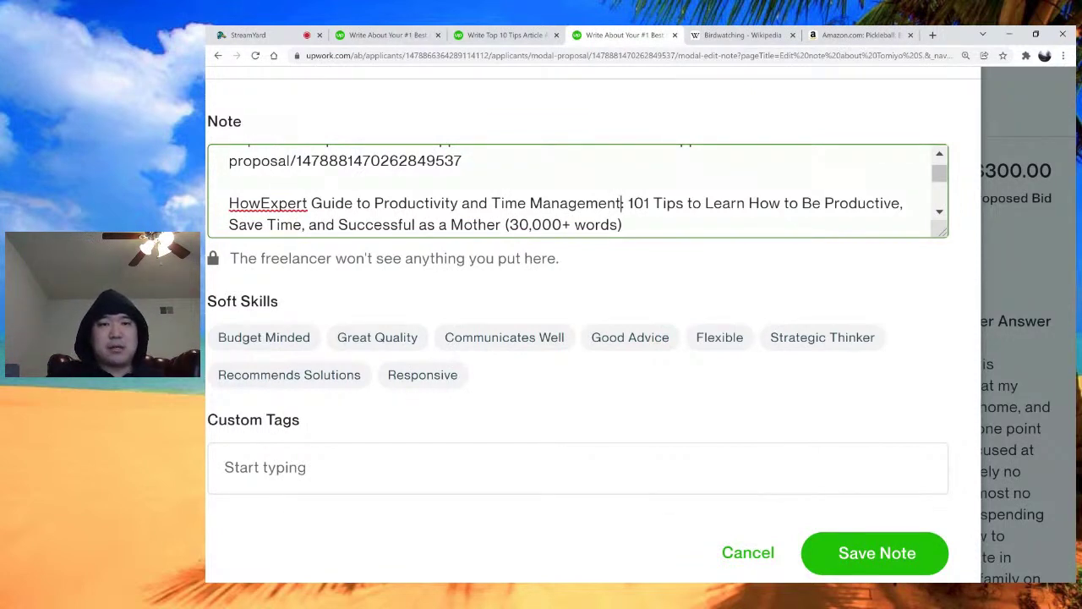
# Insert "for Working Mothers" after "Time Management" in the productivity book title in the applicant's note
pyautogui.press('Up')
pyautogui.press('Right')
pyautogui.press('Right')
pyautogui.press('Right')
pyautogui.press('Right')
pyautogui.press('Right')
pyautogui.press('Right')
pyautogui.press('Right')
pyautogui.press('Right')
pyautogui.press('Right')
pyautogui.press('Right')
pyautogui.press('Right')
pyautogui.press('Right')
pyautogui.press('Right')
pyautogui.press('Right')
pyautogui.press('Right')
pyautogui.press('Right')
pyautogui.press('Right')
pyautogui.press('Right')
pyautogui.press('Right')
pyautogui.press('Right')
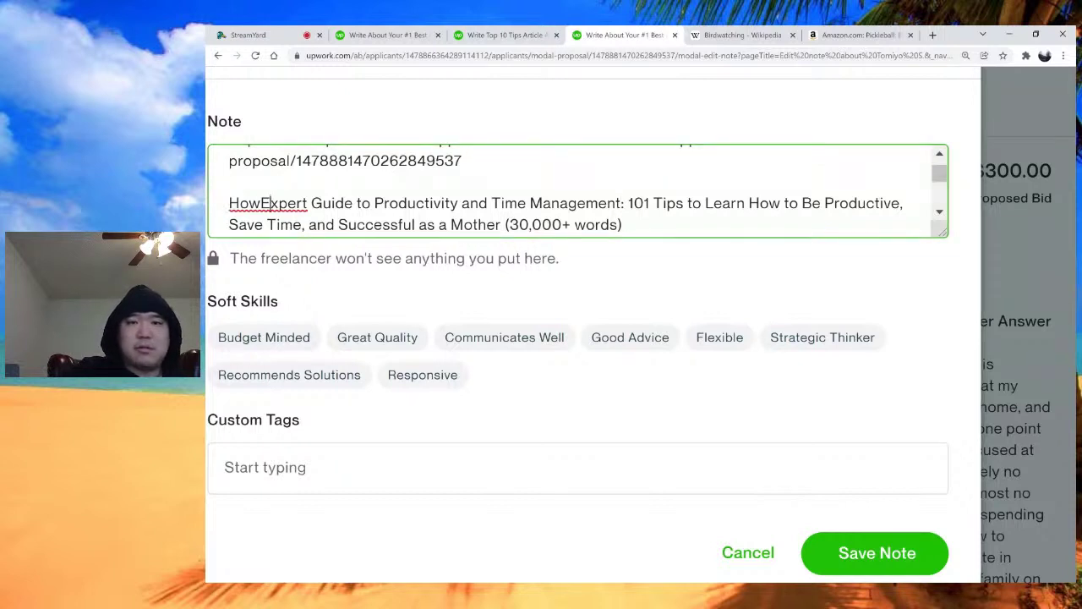
pyautogui.press('Right')
pyautogui.press('Right')
pyautogui.press('Right')
pyautogui.press('Right')
pyautogui.press('Right')
pyautogui.press('Right')
pyautogui.press('Right')
pyautogui.press('Right')
pyautogui.press('Right')
pyautogui.press('Right')
pyautogui.press('Right')
pyautogui.press('Right')
pyautogui.press('Right')
pyautogui.press('Right')
pyautogui.press('Right')
pyautogui.press('Right')
pyautogui.press('Right')
pyautogui.press('Right')
pyautogui.press('Right')
pyautogui.press('Right')
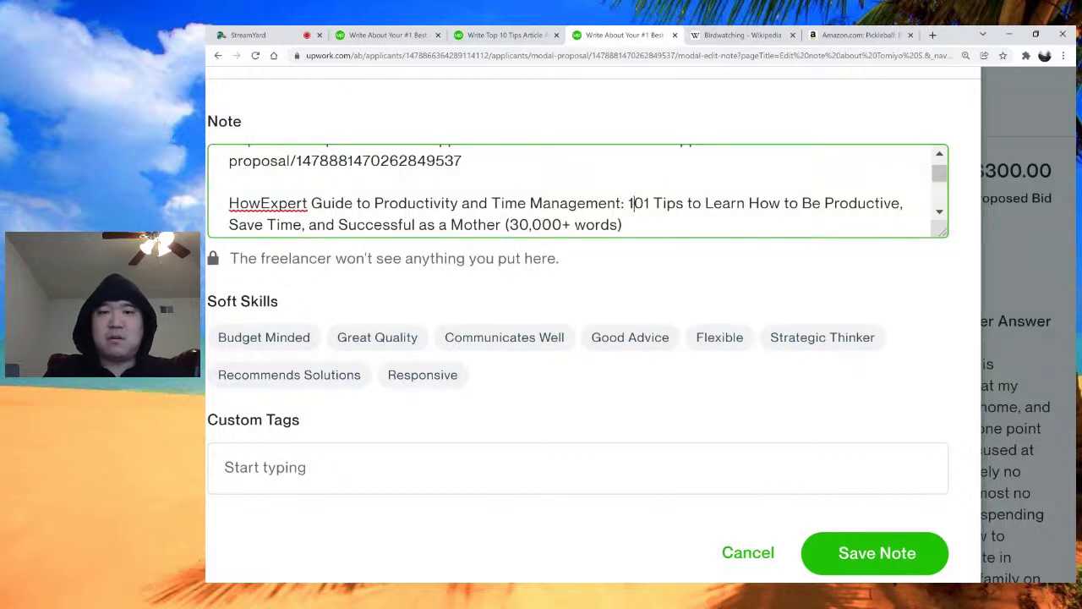
pyautogui.press('Left')
pyautogui.press('Left')
pyautogui.press('Left')
pyautogui.write('Management for ')
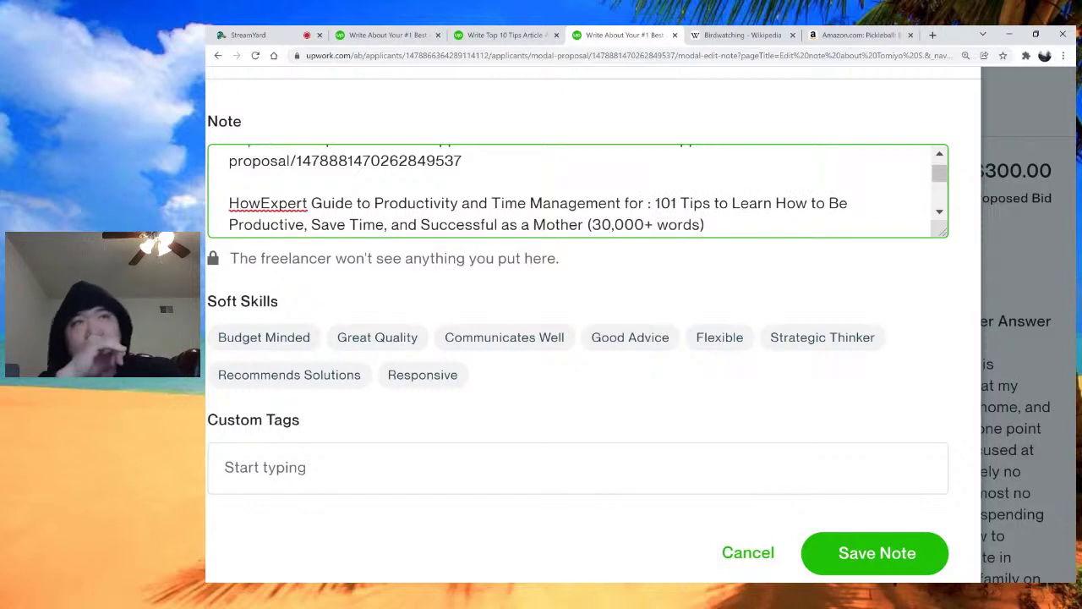
pyautogui.write('Working')
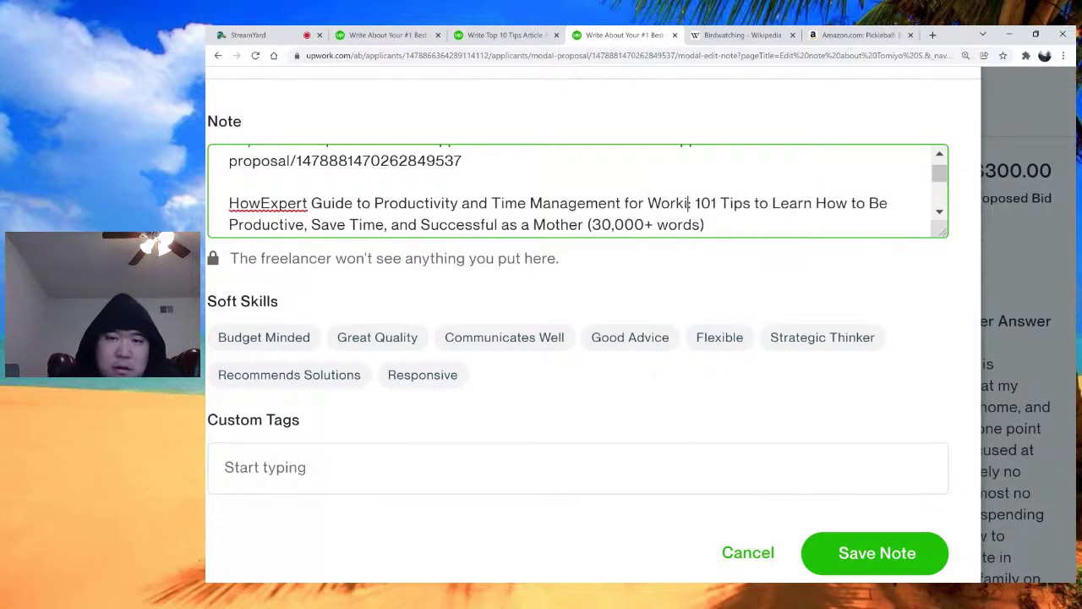
pyautogui.write(' Mothers')
# Try replacing "Save Time, and" with "Achieve" in the book's subtitle
pyautogui.press('Right')
pyautogui.press('Right')
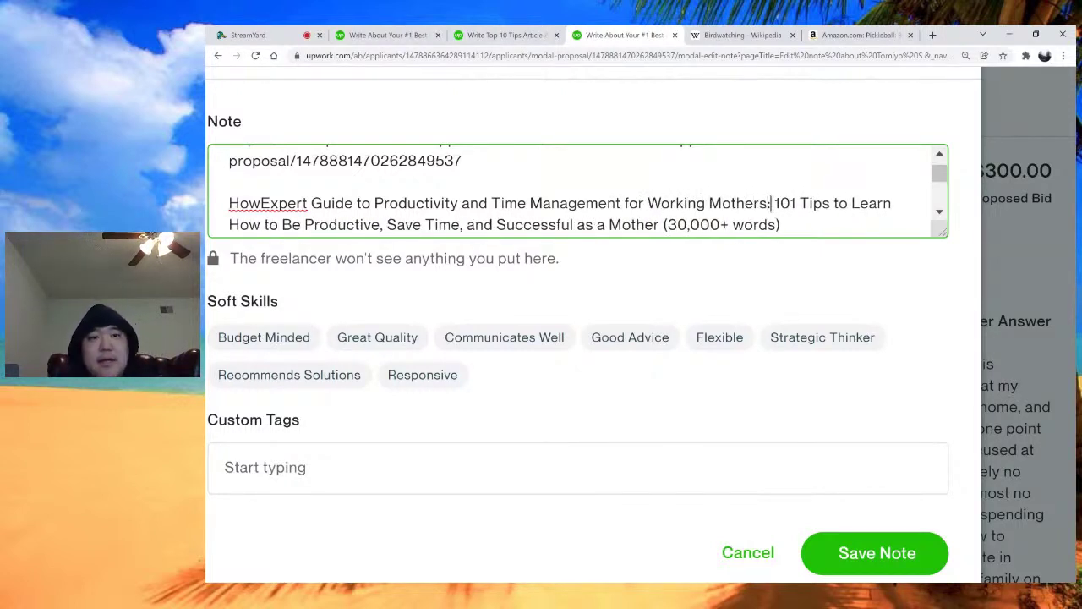
pyautogui.press('Right')
pyautogui.press('Right')
pyautogui.press('Right')
pyautogui.press('Right')
pyautogui.press('Right')
pyautogui.press('Right')
pyautogui.press('Right')
pyautogui.press('Right')
pyautogui.press('Right')
pyautogui.press('Right')
pyautogui.press('Right')
pyautogui.press('Right')
pyautogui.press('Right')
pyautogui.press('Right')
pyautogui.press('Right')
pyautogui.press('Right')
pyautogui.press('Right')
pyautogui.press('Right')
pyautogui.press('Right')
pyautogui.press('Right')
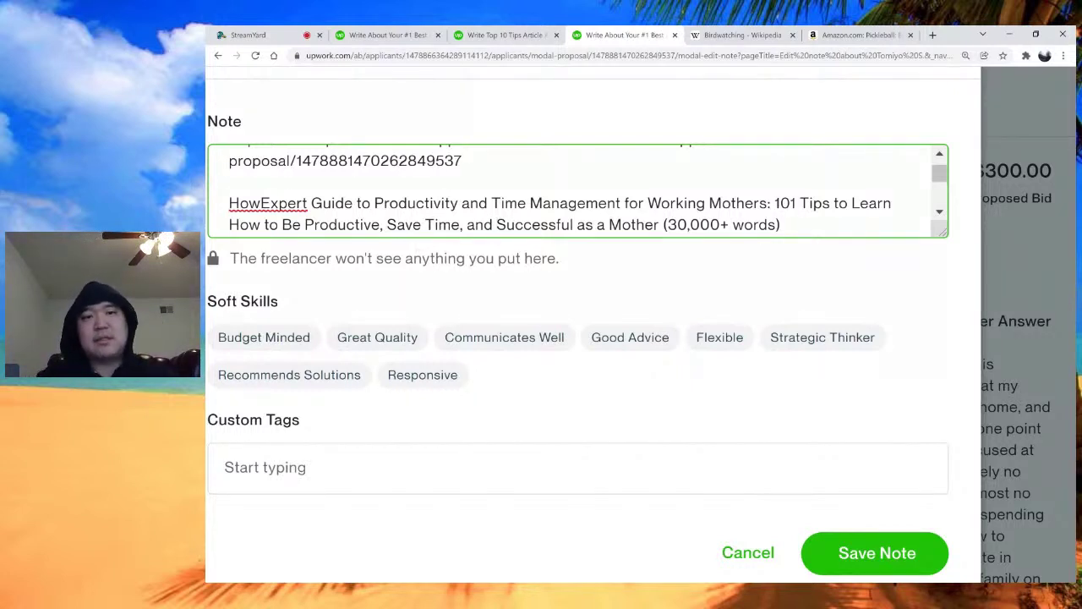
pyautogui.hotkey('ctrl', 'shift', 'Left')
pyautogui.hotkey('ctrl', 'shift', 'Left')
pyautogui.hotkey('ctrl', 'shift', 'Left')
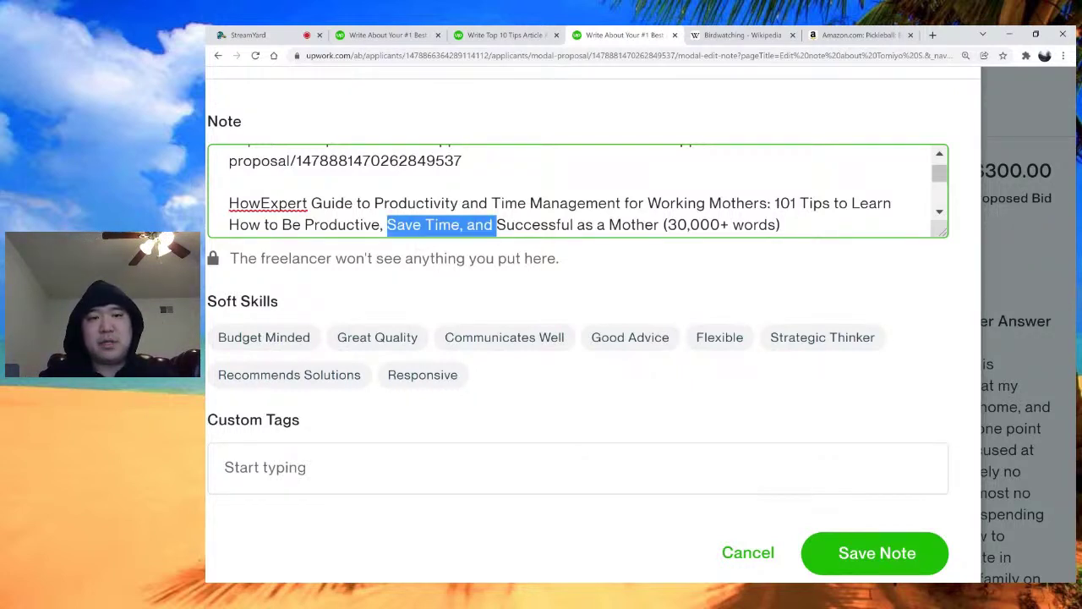
pyautogui.write('Achieve')
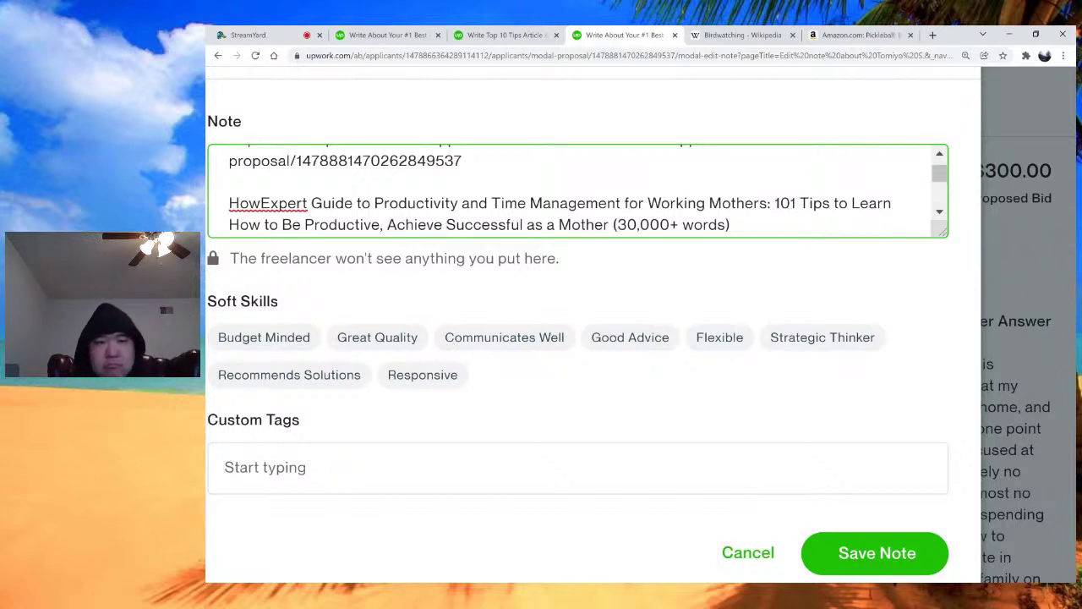
pyautogui.hotkey('ctrl', 'z')
pyautogui.press('Left')
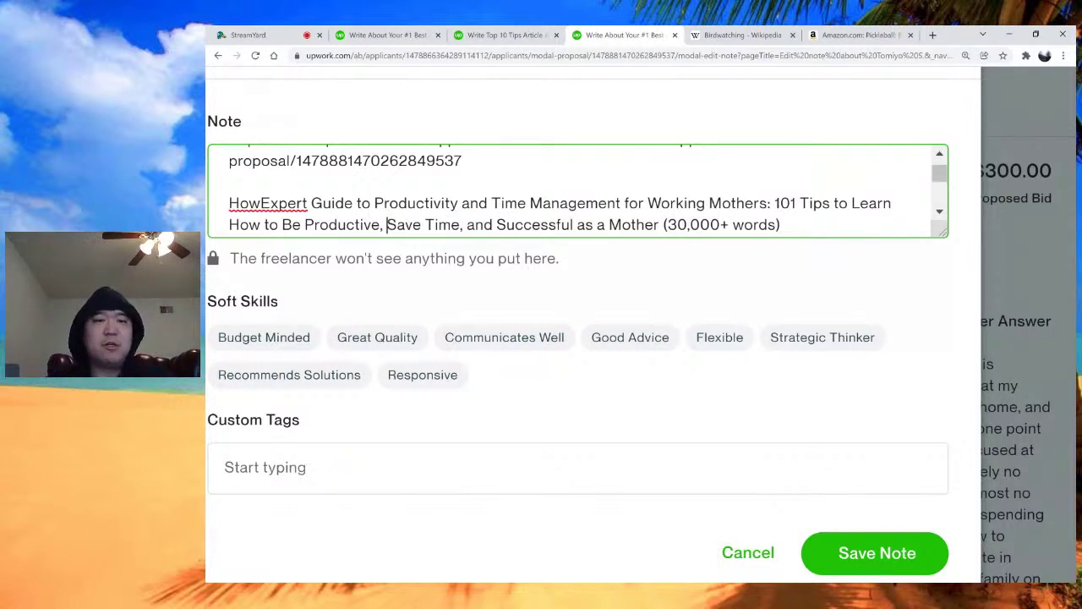
# Replace "Save Time" with "Efficient" in the book's subtitle
pyautogui.hotkey('shift', 'Right')
pyautogui.hotkey('shift', 'Right')
pyautogui.hotkey('shift', 'Right')
pyautogui.hotkey('shift', 'Right')
pyautogui.hotkey('shift', 'Right')
pyautogui.hotkey('shift', 'Right')
pyautogui.hotkey('shift', 'Right')
pyautogui.hotkey('shift', 'Right')
pyautogui.hotkey('shift', 'Right')
pyautogui.hotkey('shift', 'Right')
pyautogui.hotkey('shift', 'Right')
pyautogui.hotkey('shift', 'Left')
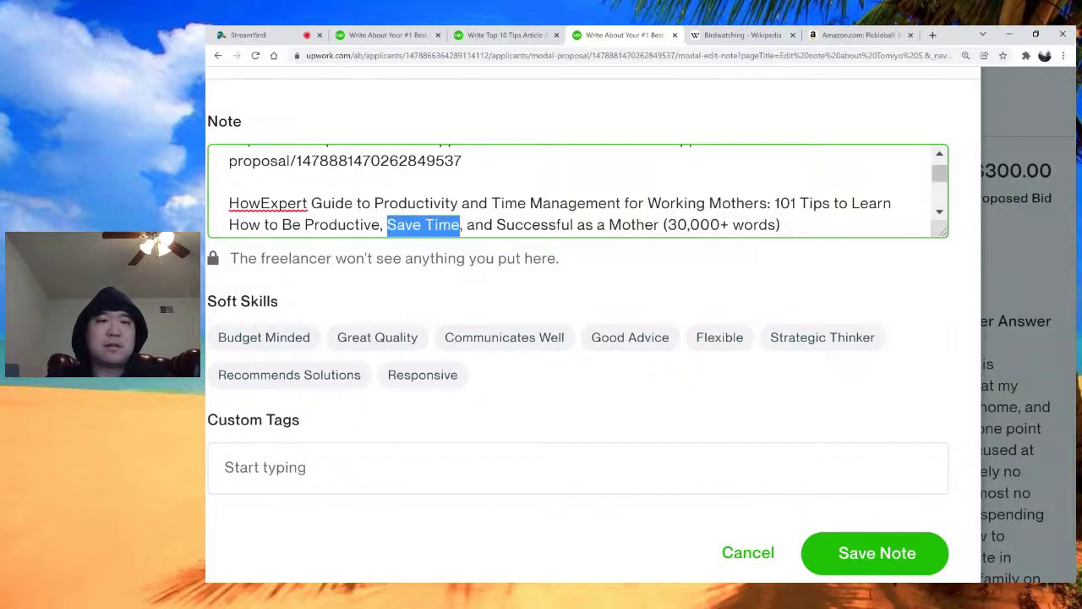
pyautogui.write('Efficient,')
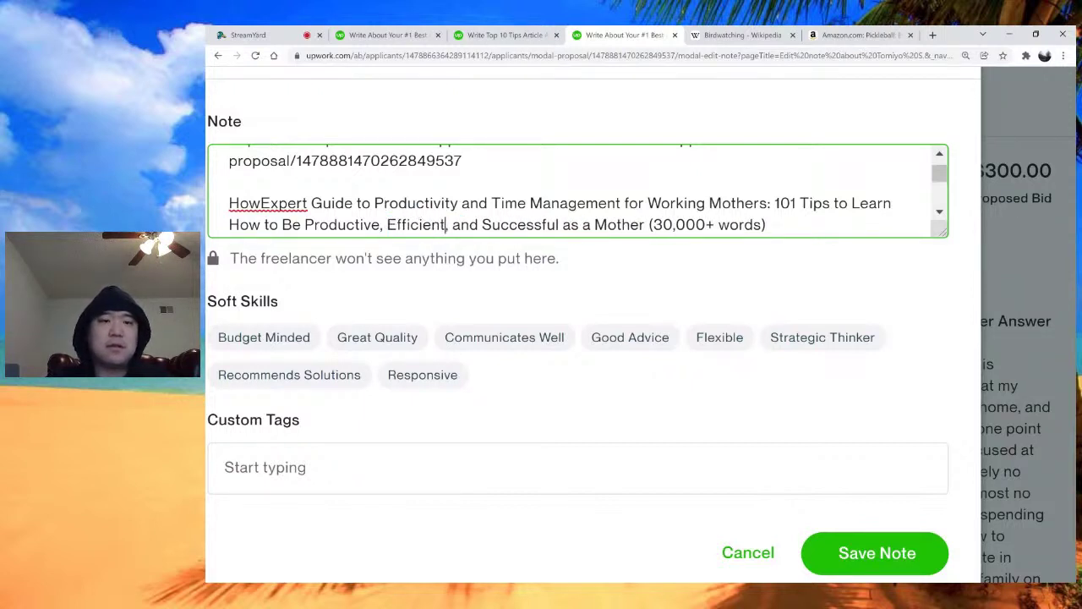
# Insert "Working" before "Mother" at the end of the subtitle so it reads "as a Working Mother"
pyautogui.press('Right')
pyautogui.press('Right')
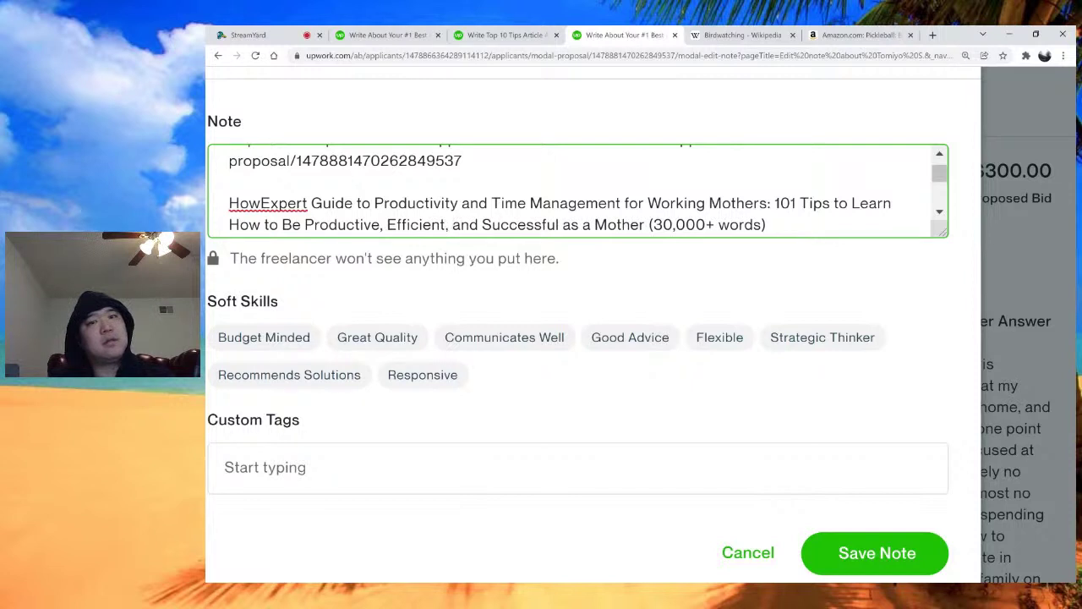
pyautogui.press('Right')
pyautogui.press('Right')
pyautogui.press('Right')
pyautogui.press('Left')
pyautogui.press('Right')
pyautogui.press('Right')
pyautogui.press('Right')
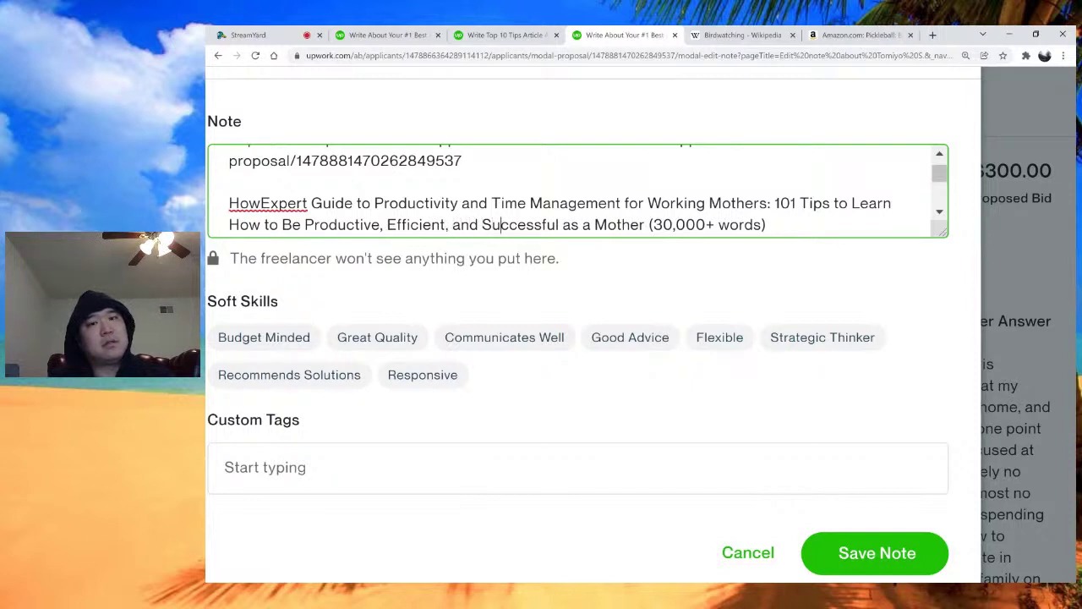
pyautogui.press('Right')
pyautogui.press('Right')
pyautogui.press('Right')
pyautogui.press('Right')
pyautogui.press('Right')
pyautogui.press('Right')
pyautogui.press('Right')
pyautogui.press('Right')
pyautogui.press('Right')
pyautogui.press('Right')
pyautogui.press('Right')
pyautogui.press('Right')
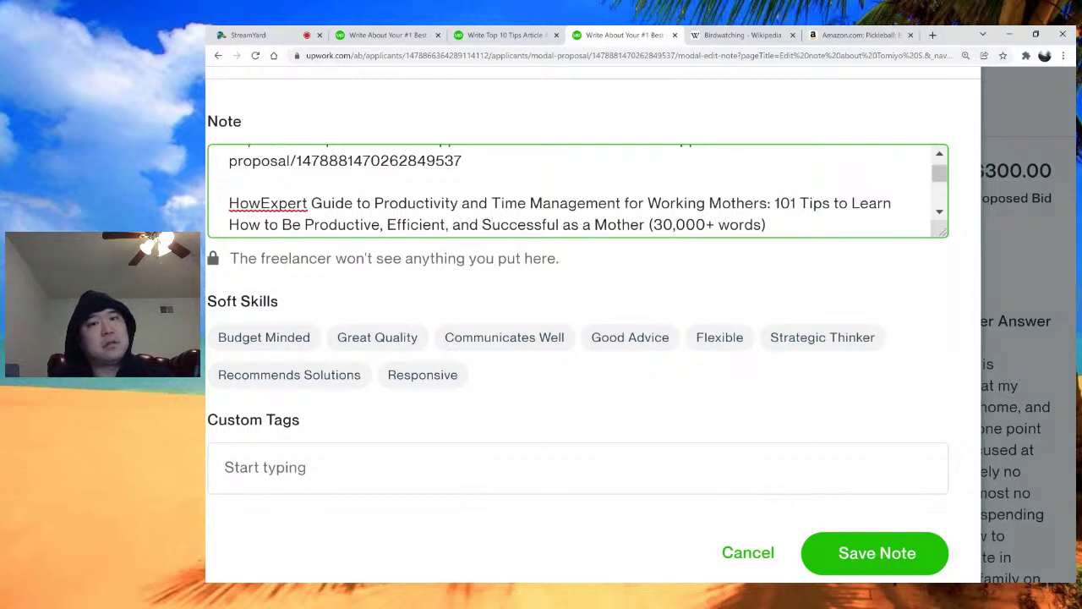
pyautogui.write('Working')
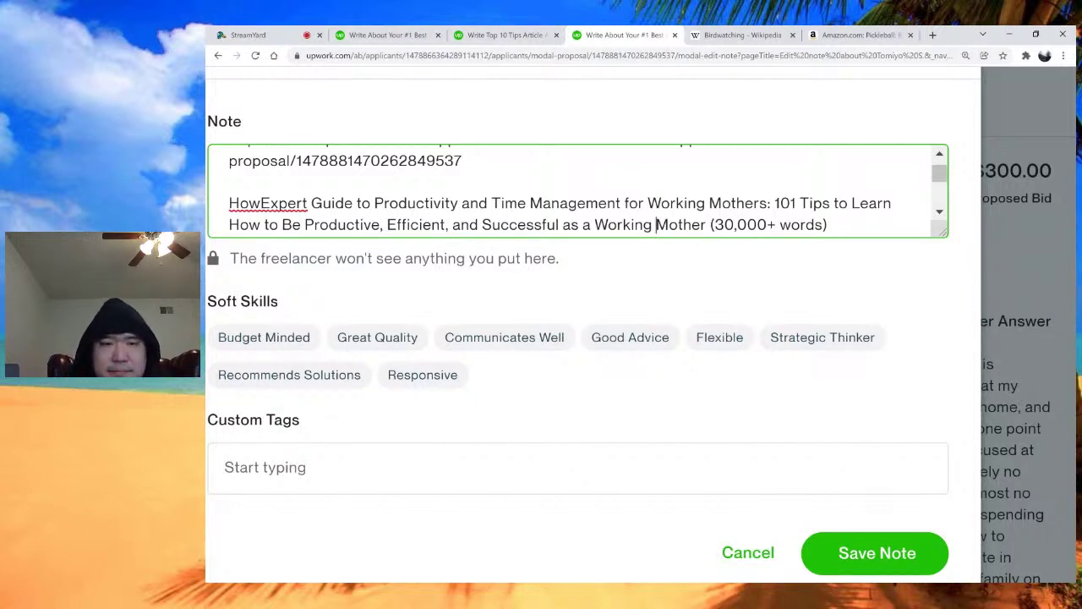
# Change "Efficient" back to "Save Time" in the book's subtitle
pyautogui.doubleClick(415, 223)
pyautogui.write('Save Time')
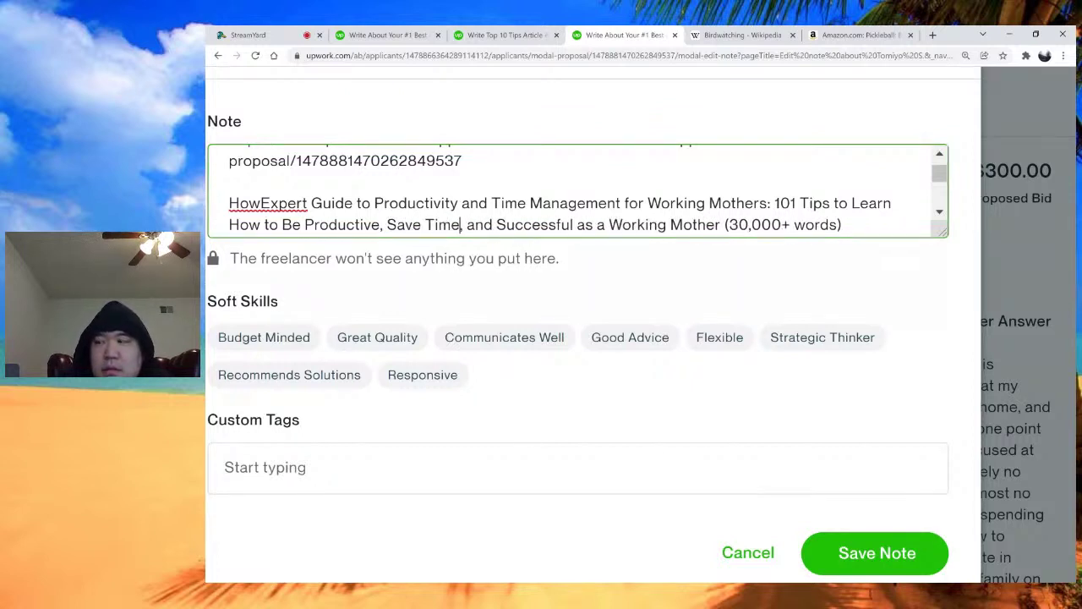
pyautogui.write(',')
pyautogui.press('Right')
pyautogui.press('Right')
pyautogui.press('Right')
pyautogui.press('Right')
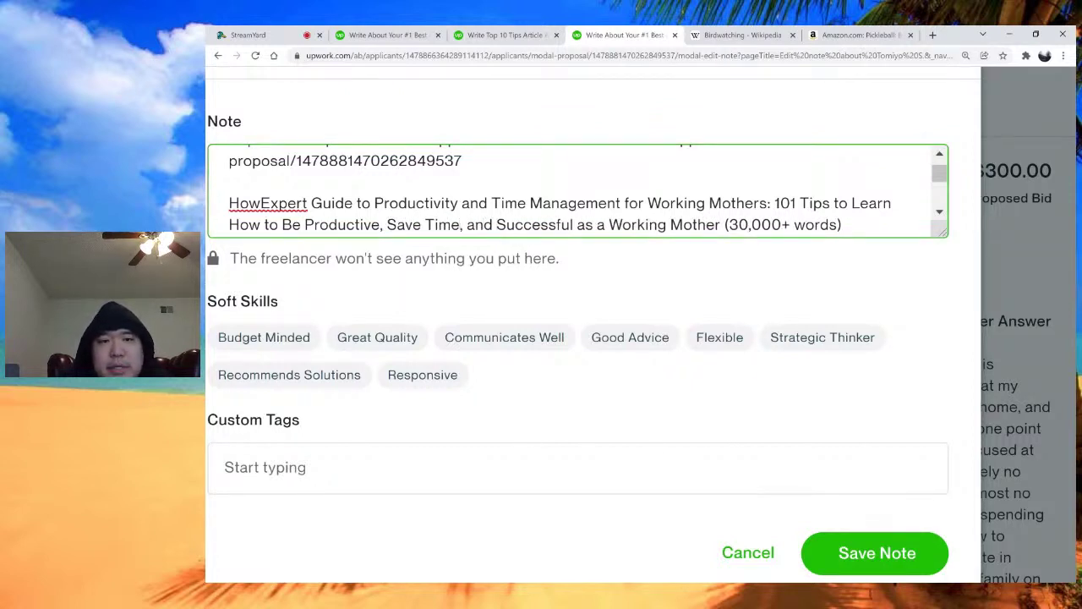
# Insert "Become" before "Successful" in the book's subtitle and enlarge the note box to review the title and the text below it
pyautogui.write('Become')
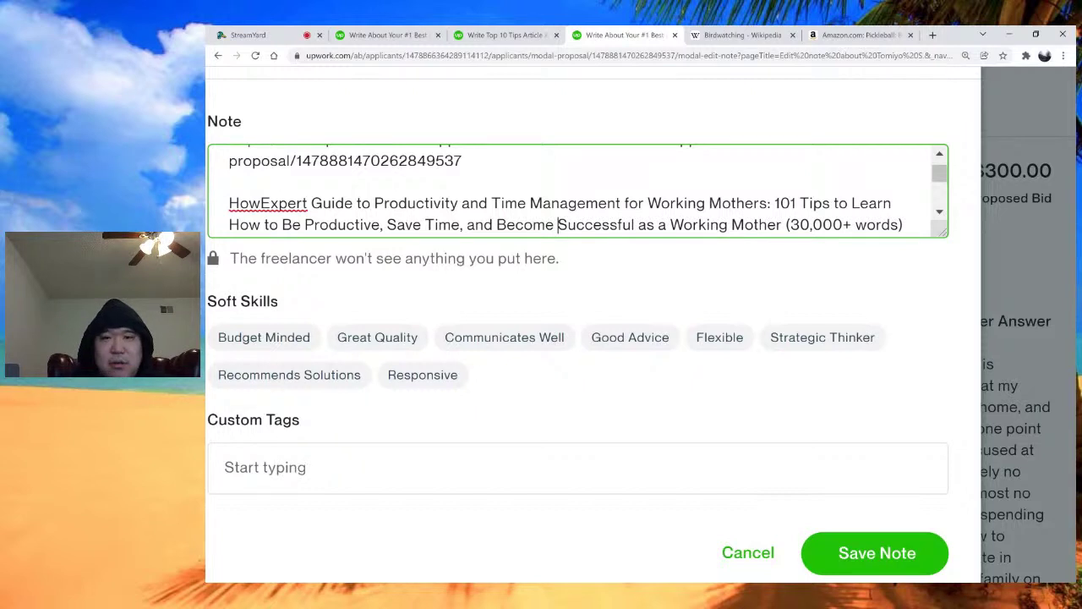
pyautogui.tripleClick(397, 225)
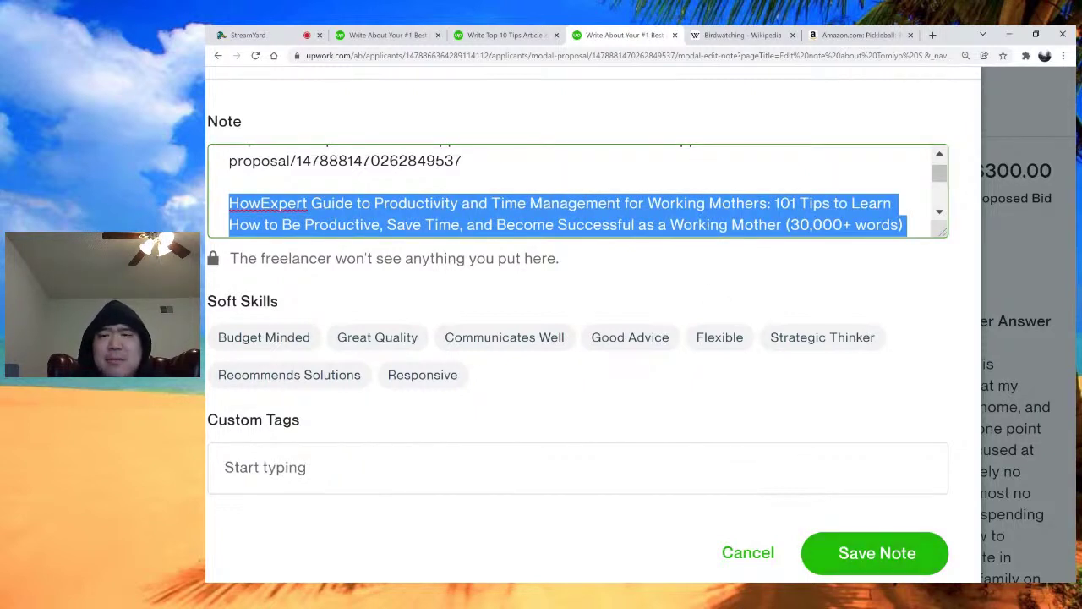
pyautogui.moveTo(941, 230); pyautogui.dragTo(940, 321)
pyautogui.scroll(1, 577, 207)
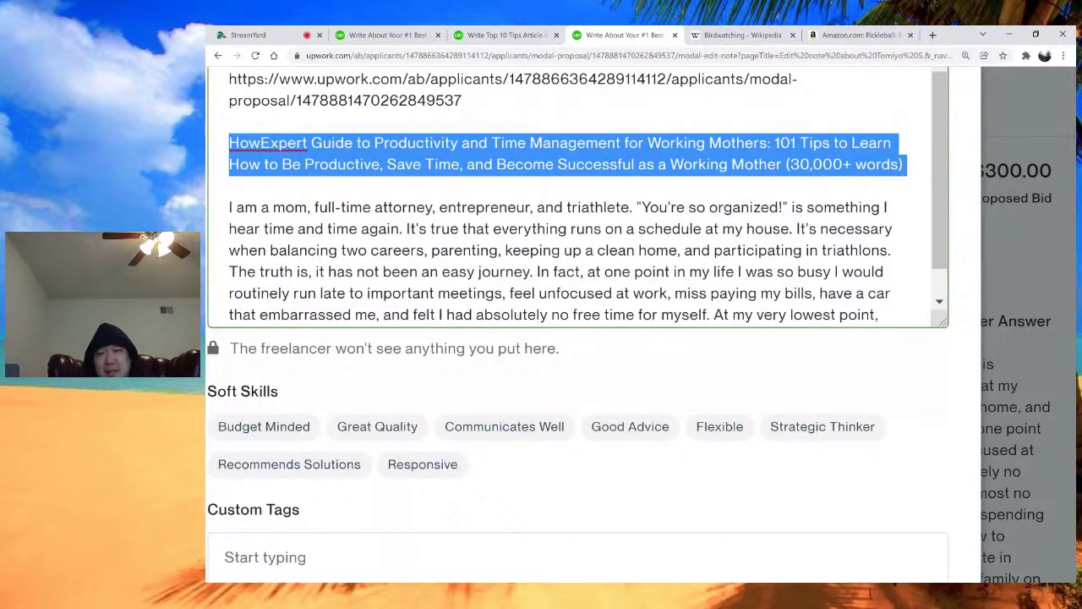
pyautogui.scroll(-1, 577, 390)
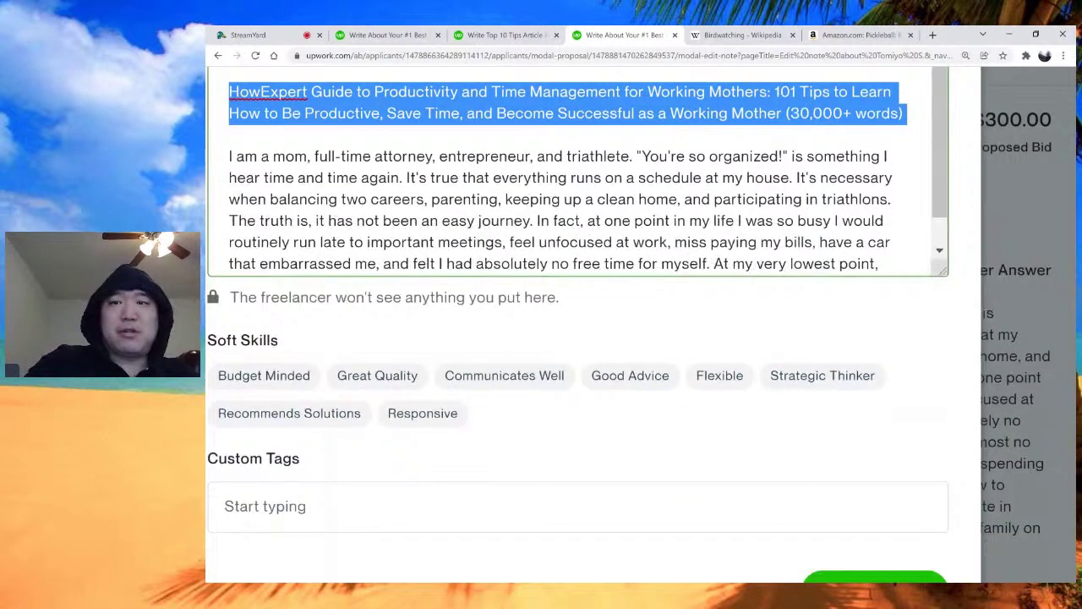
pyautogui.click(439, 156)
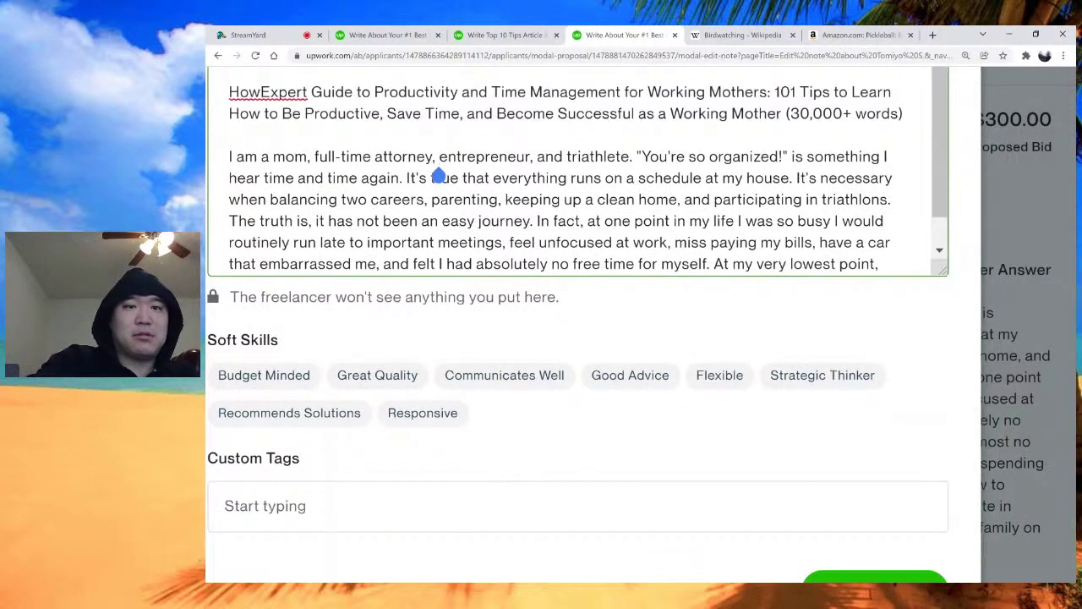
pyautogui.click(229, 135)
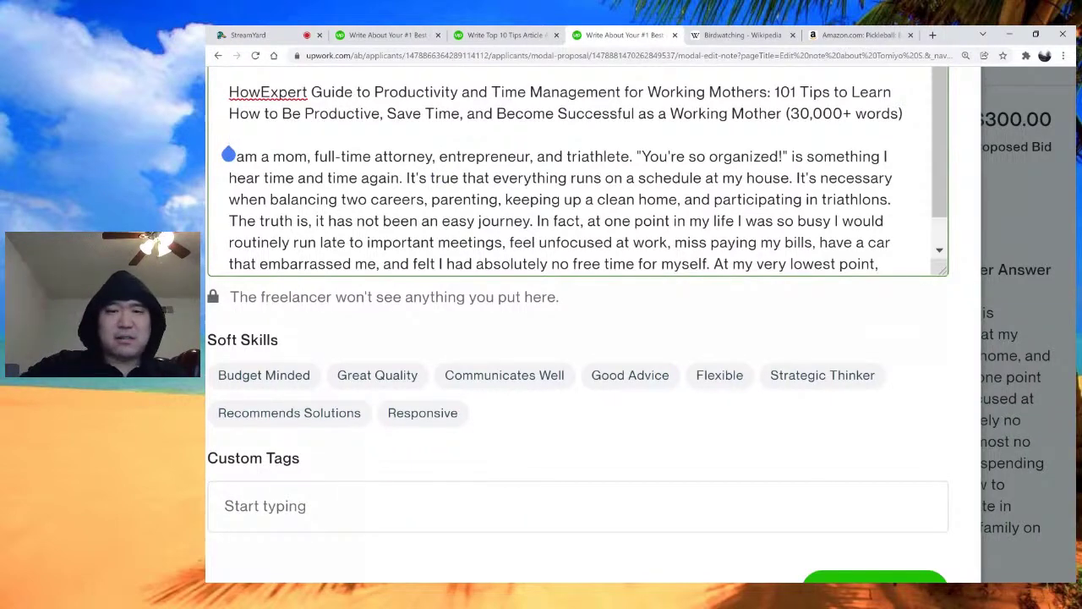
# Save the applicant's note and switch to the applicant list of the "Write Top 10 Tips Article" job
pyautogui.scroll(-2, 577, 325)
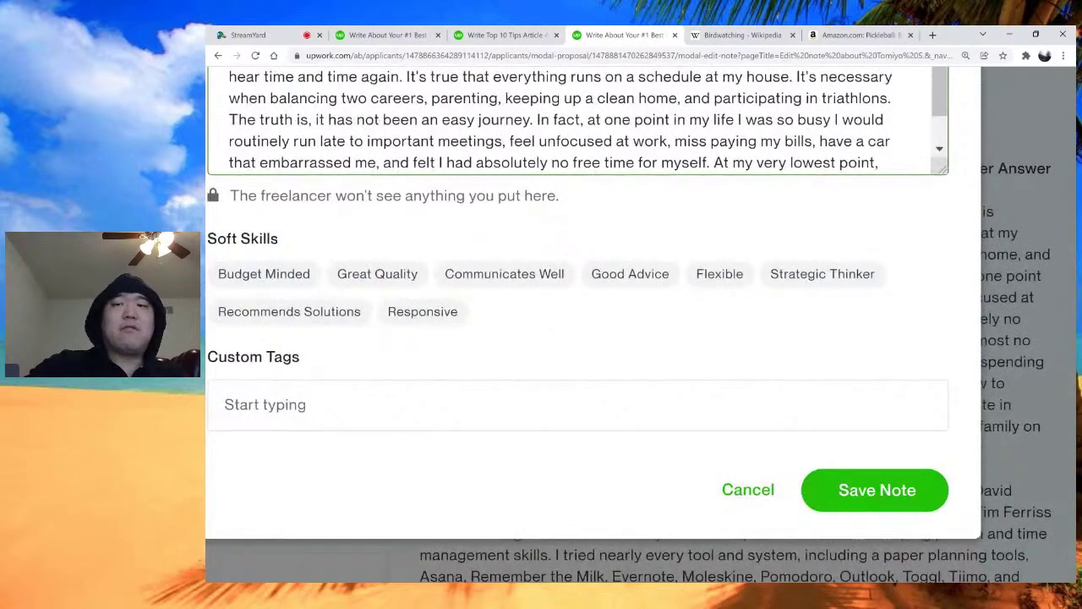
pyautogui.click(877, 489)
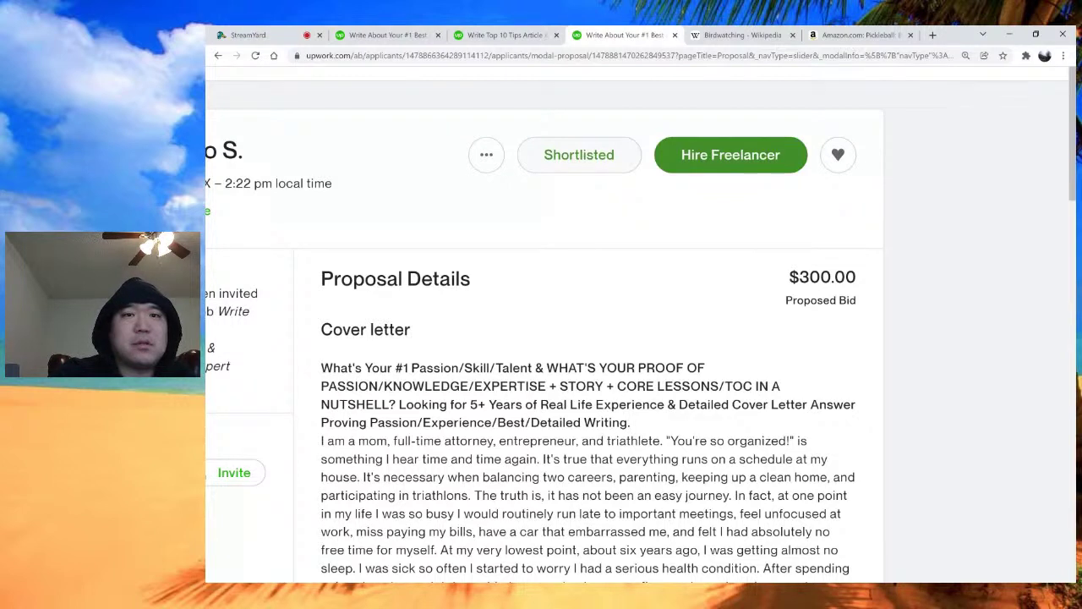
pyautogui.hotkey('ctrl', 'shift', 'Tab')
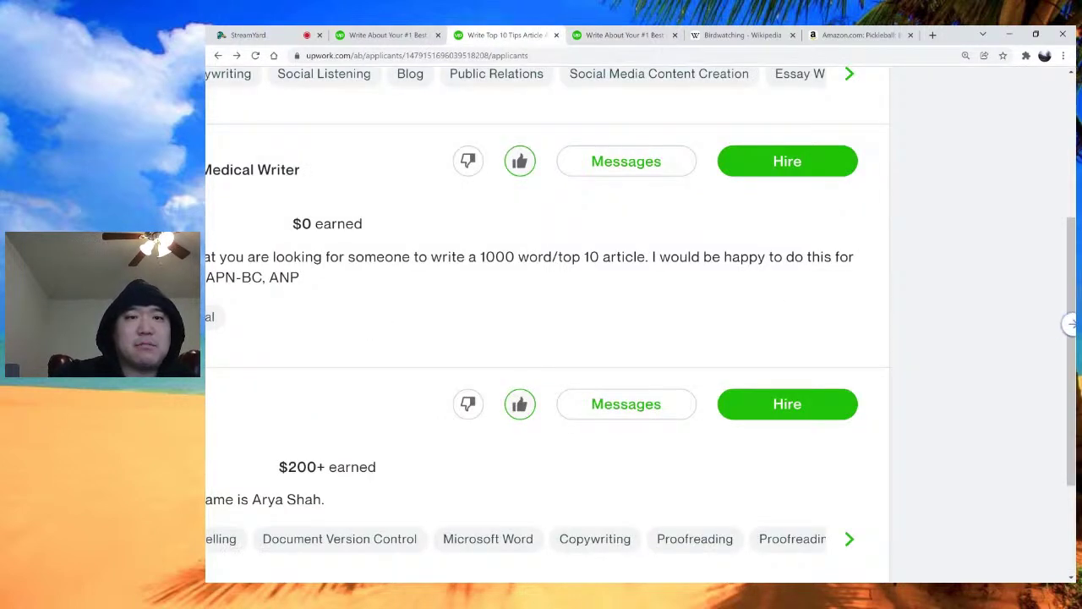